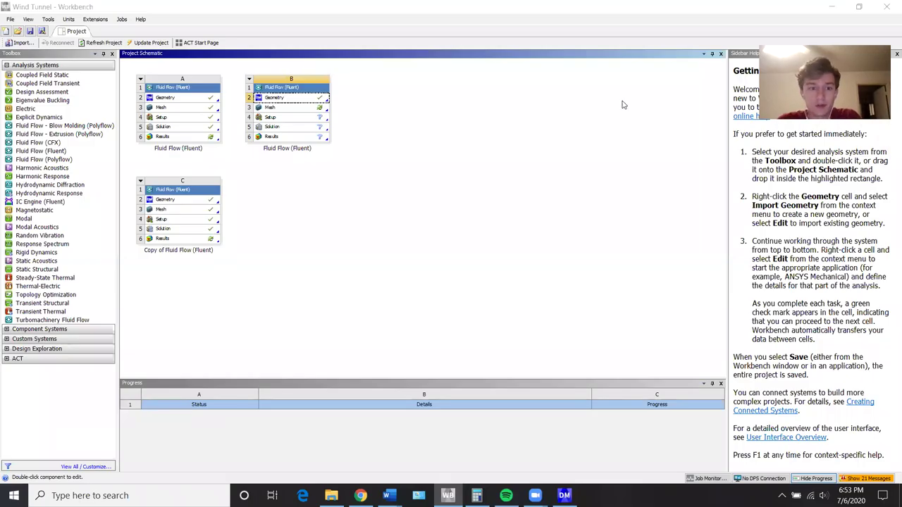
Switch to DesignModeler and draw three end-to-end horizontal lines along the X axis, about 1.2, 1.5 and 2.3 m long
right_click(287, 98)
left_click(564, 495)
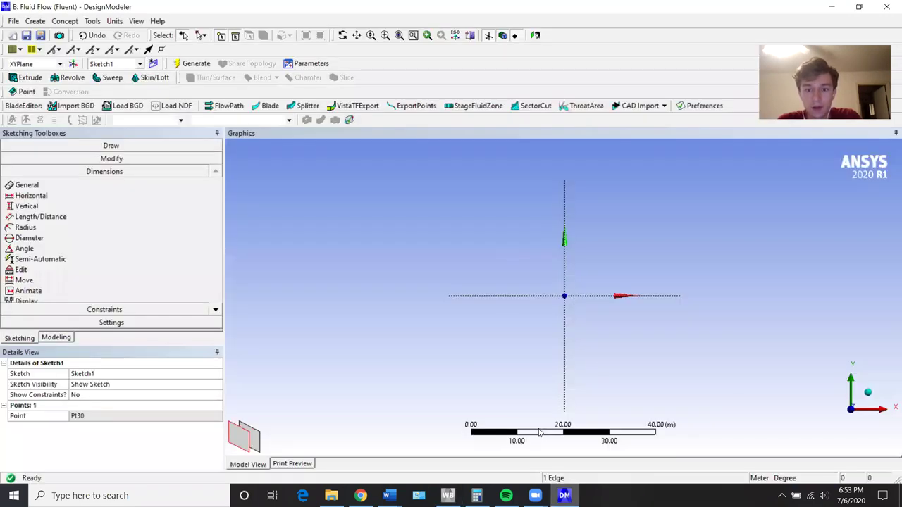
left_click(111, 145)
left_click(21, 159)
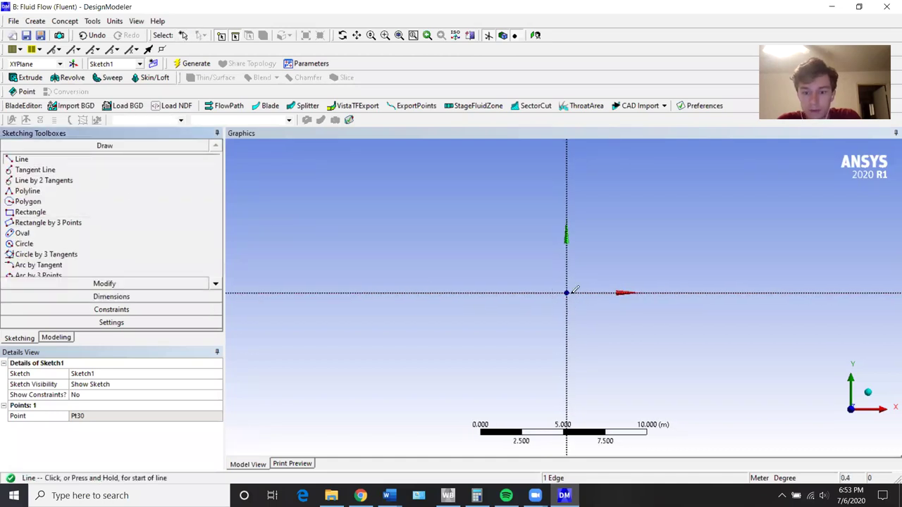
scroll(556, 290, "up", 2)
left_click(529, 291)
left_click(566, 291)
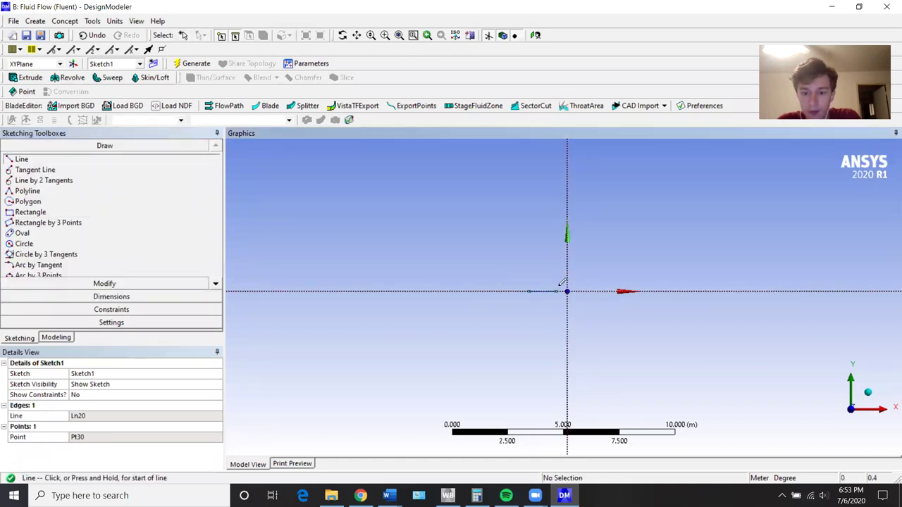
left_click(566, 291)
left_click(591, 291)
left_click(590, 290)
left_click(525, 262)
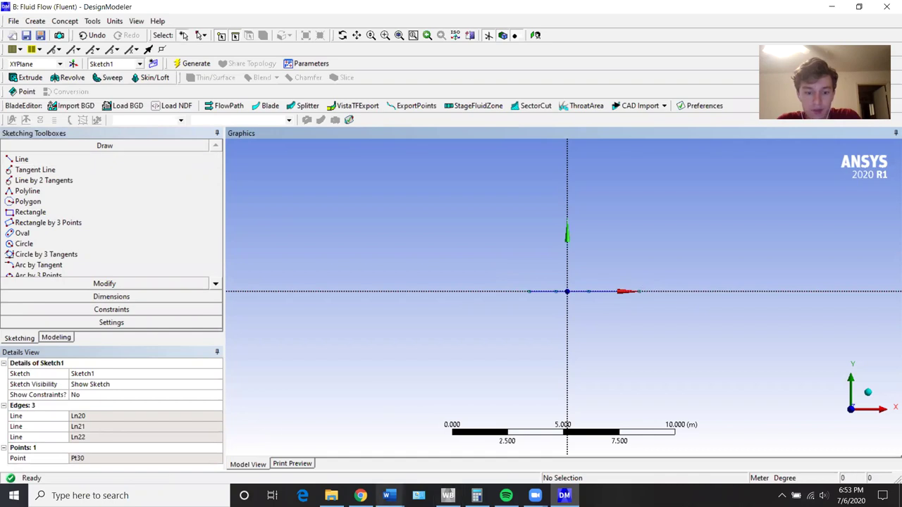
Dimension the horizontal length of each of the three line segments with the General dimension
mouse_move(388, 496)
mouse_move(339, 462)
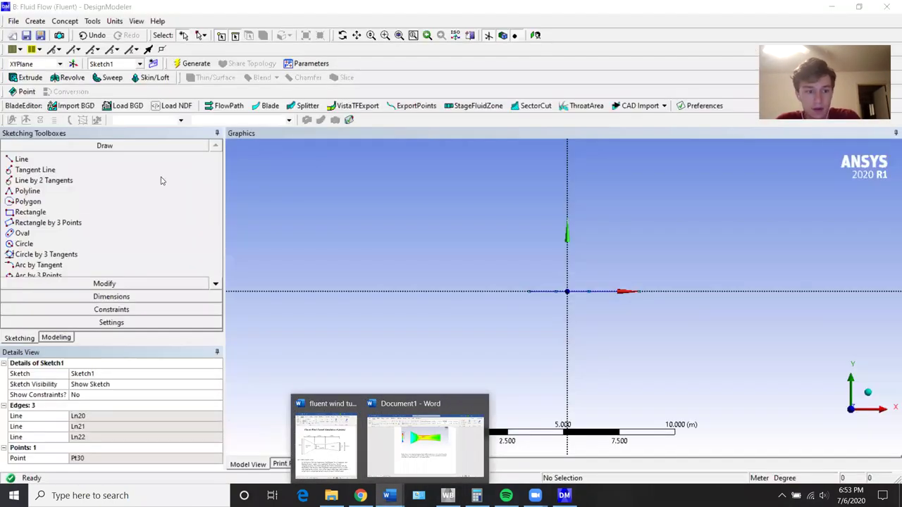
left_click(105, 296)
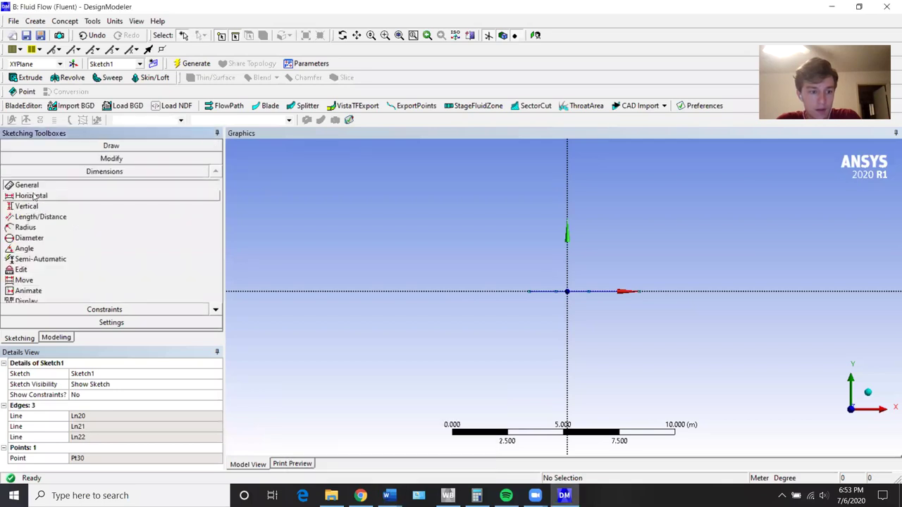
left_click(543, 297)
left_click(541, 315)
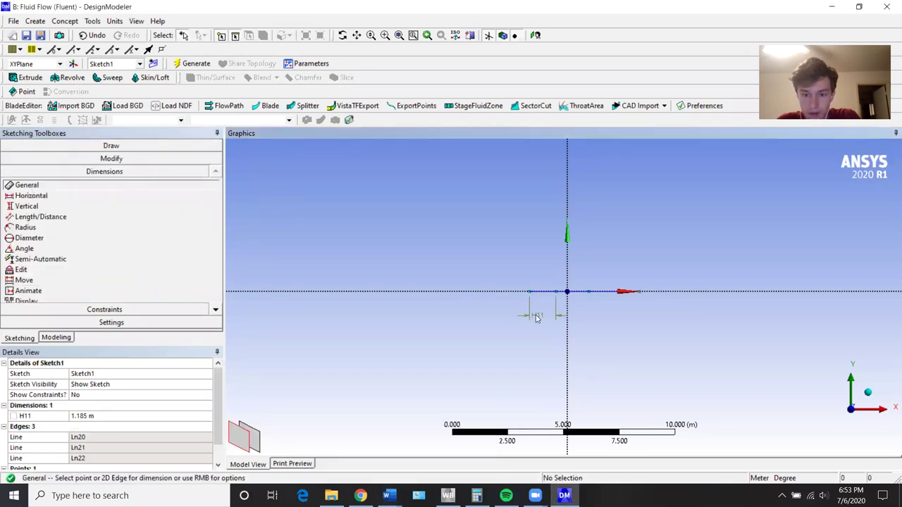
left_click(572, 292)
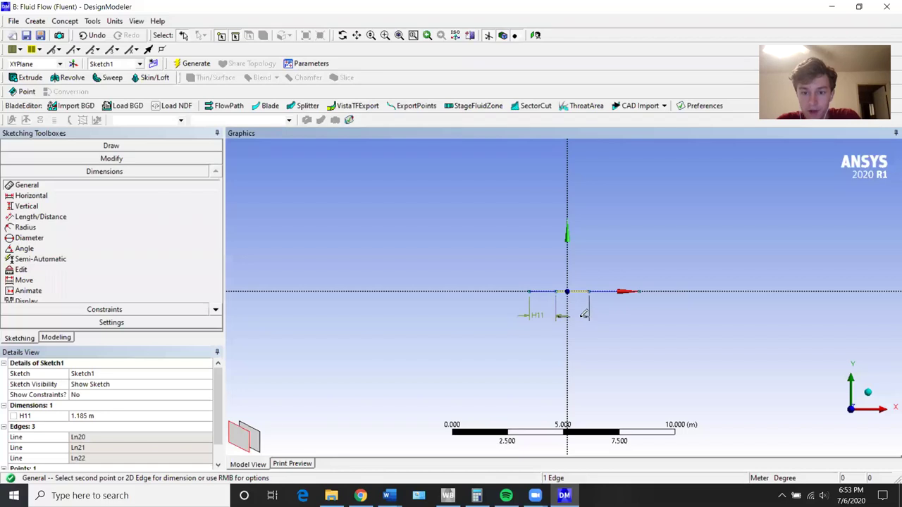
left_click(579, 315)
left_click(613, 293)
left_click(604, 314)
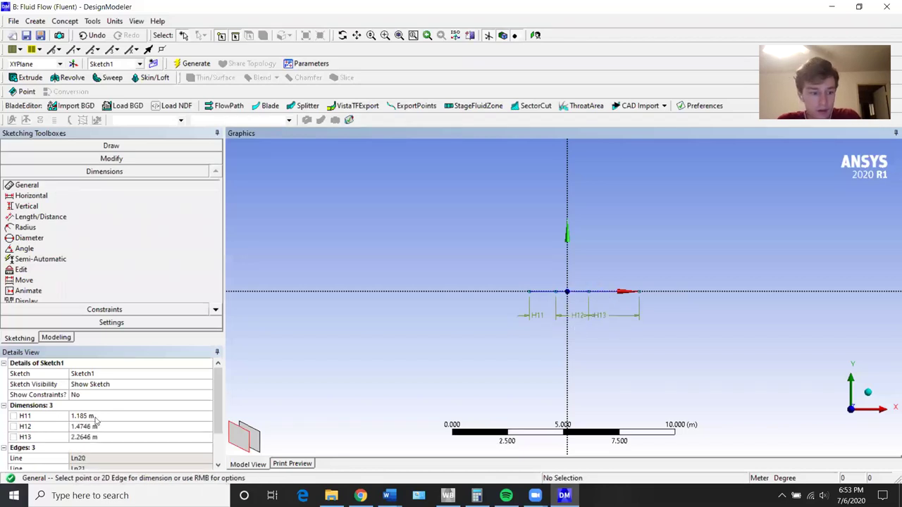
Set the lengths of the three segments, in order from the negative X end, to 1.1176 m, 1.2192 m and 1.5748 m
left_click(97, 416)
type("1.1176")
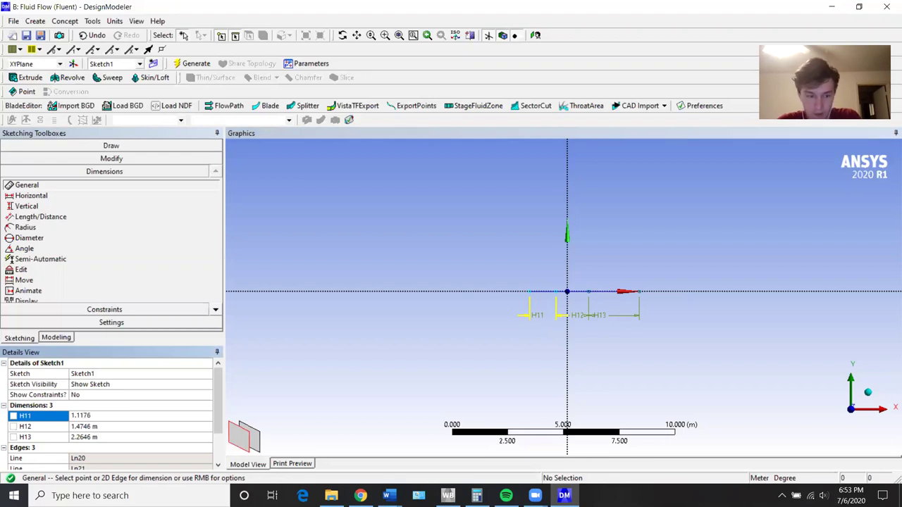
left_click(98, 426)
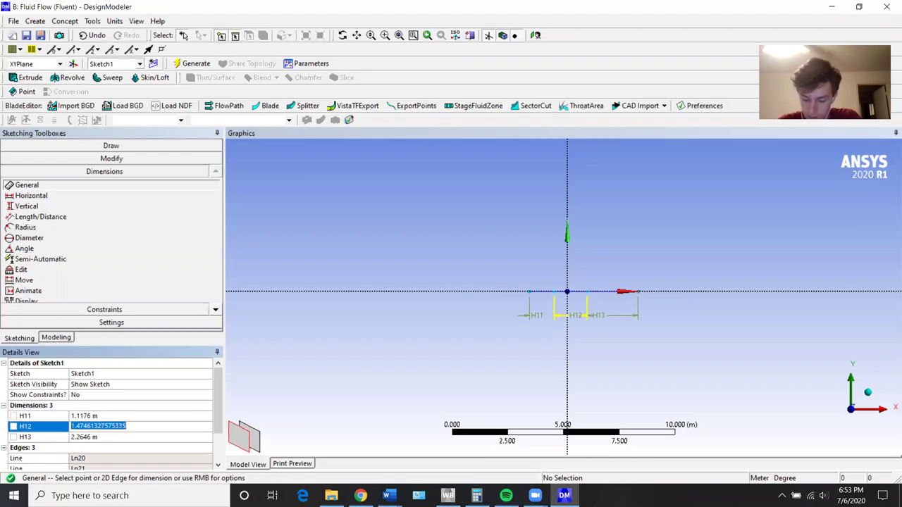
type("1.2192")
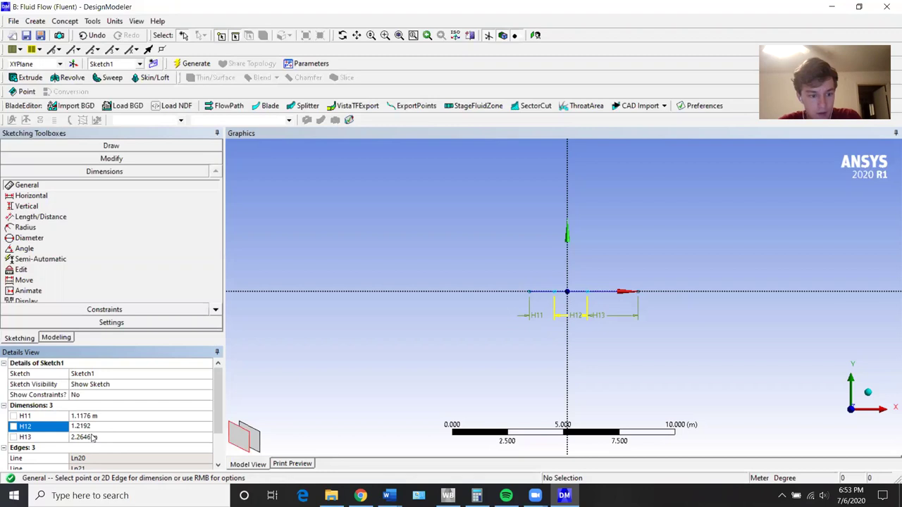
left_click(92, 437)
type("1.5748")
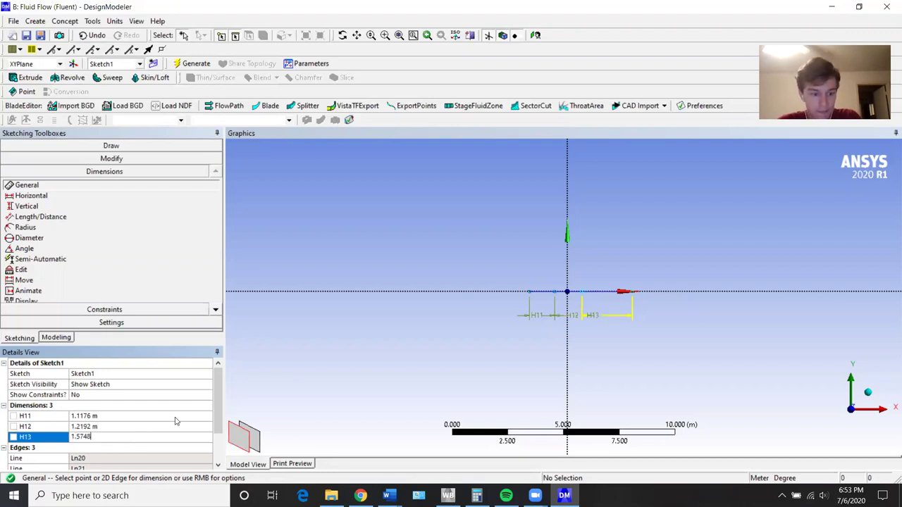
key("Return")
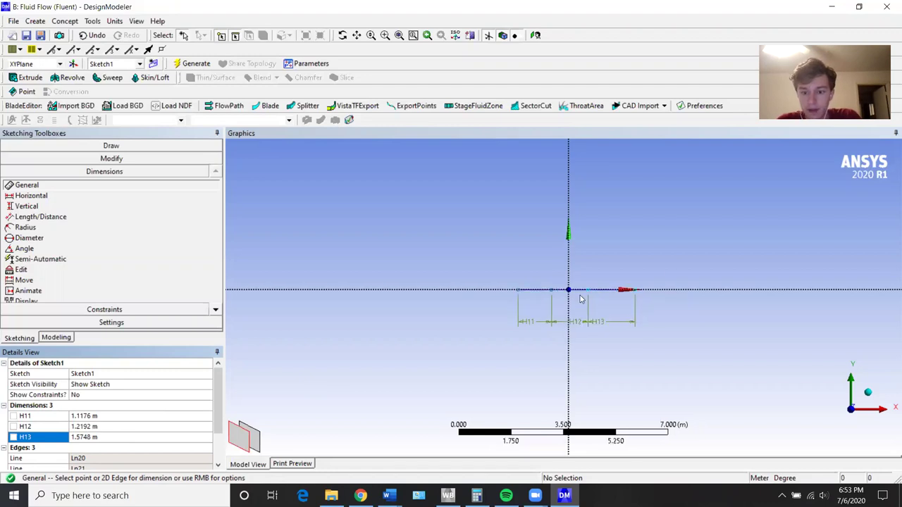
Draw one helper line over the three segments, from the first segment's start to the last segment's end
left_click(110, 146)
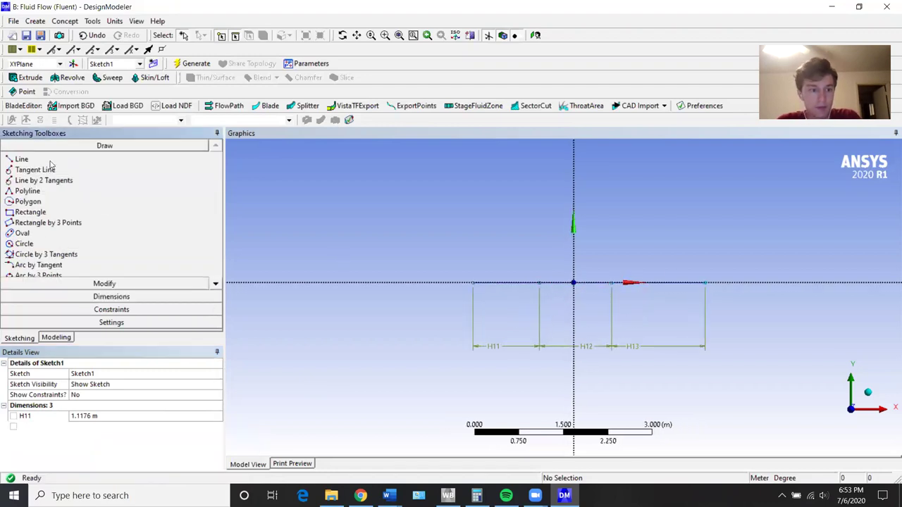
left_click(22, 159)
left_click(473, 281)
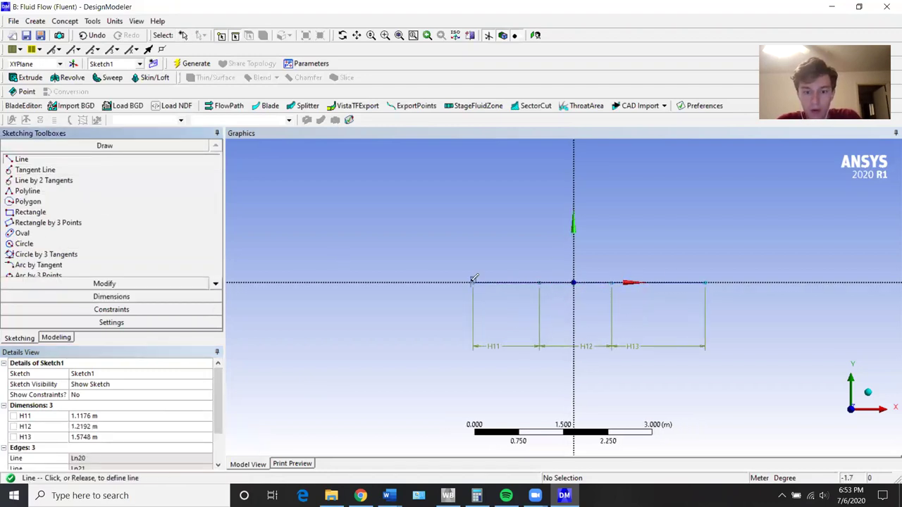
left_click(706, 282)
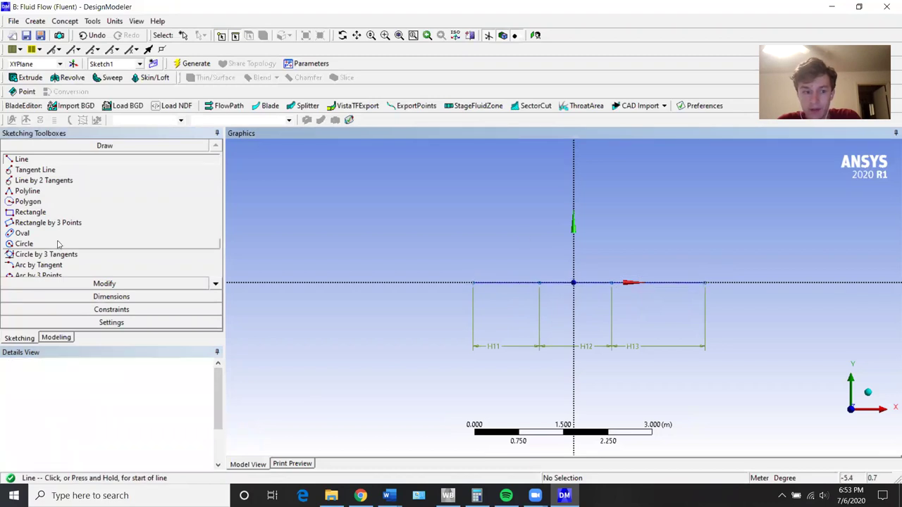
left_click(216, 284)
left_click(216, 283)
left_click(216, 284)
left_click(216, 283)
left_click(76, 265)
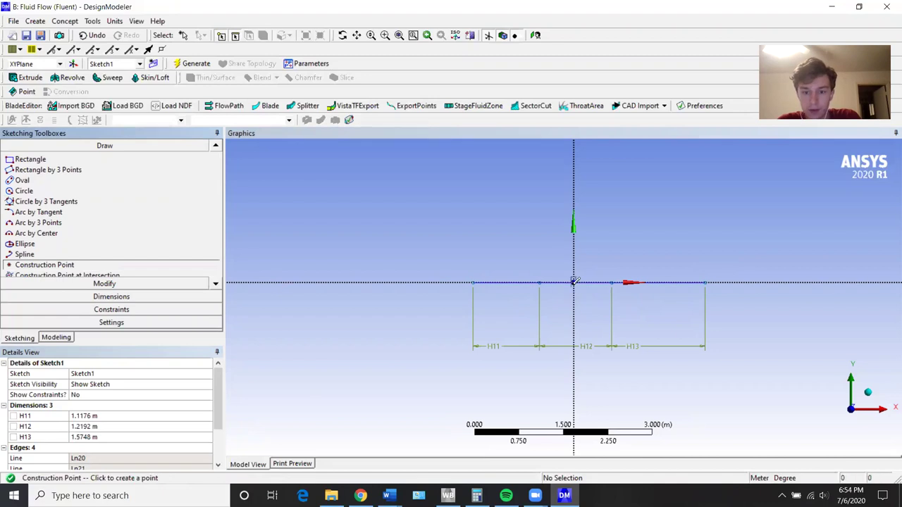
Apply a midpoint constraint between the full-length helper line and the origin to centre the segments, and delete the helper line
left_click(106, 309)
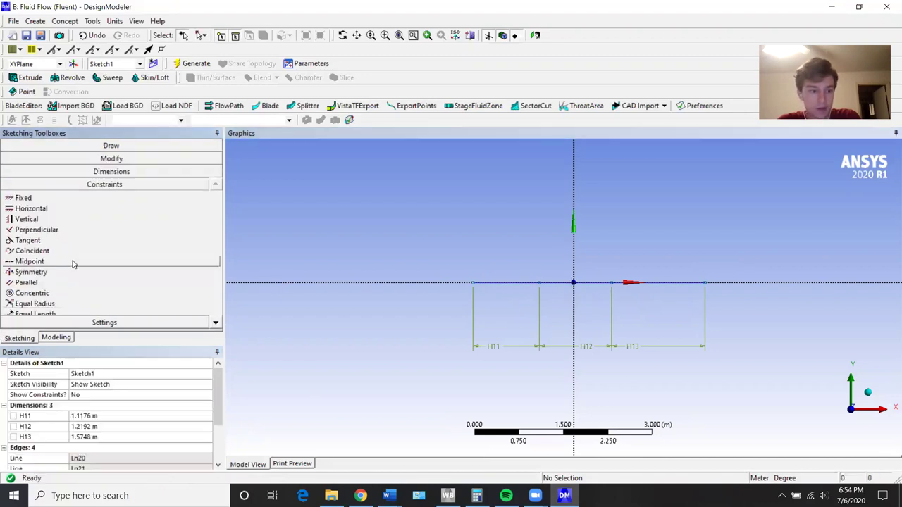
left_click(38, 262)
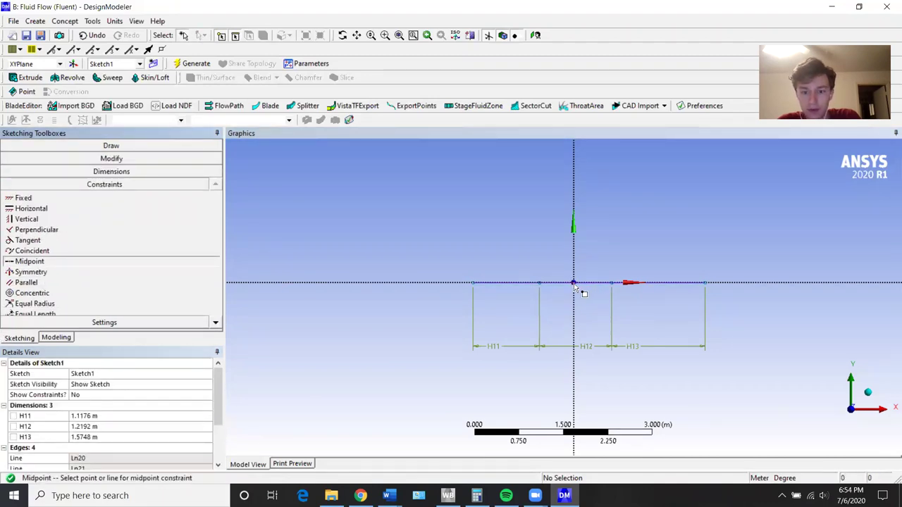
left_click(659, 284)
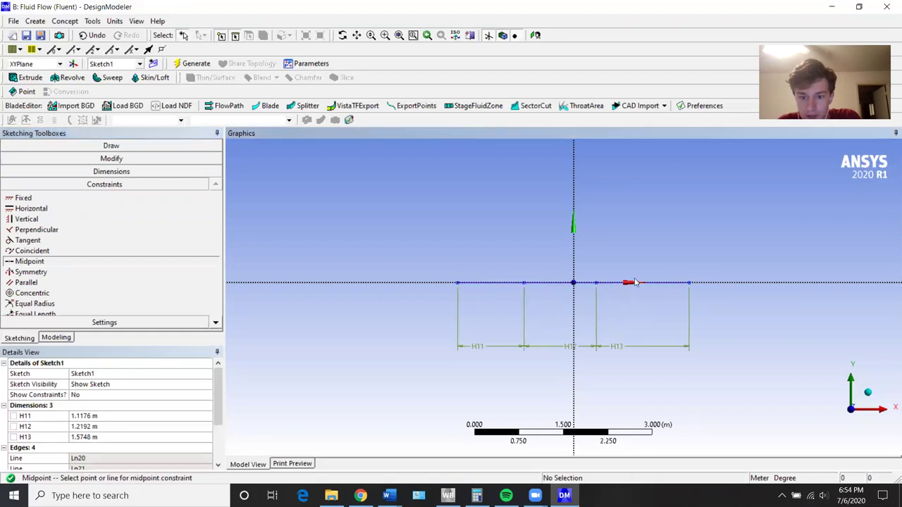
left_click(573, 283)
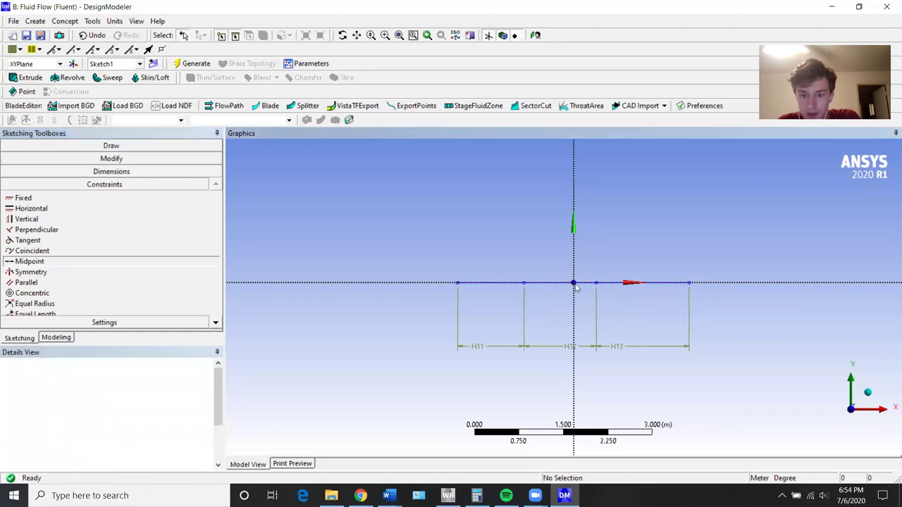
left_click(502, 285)
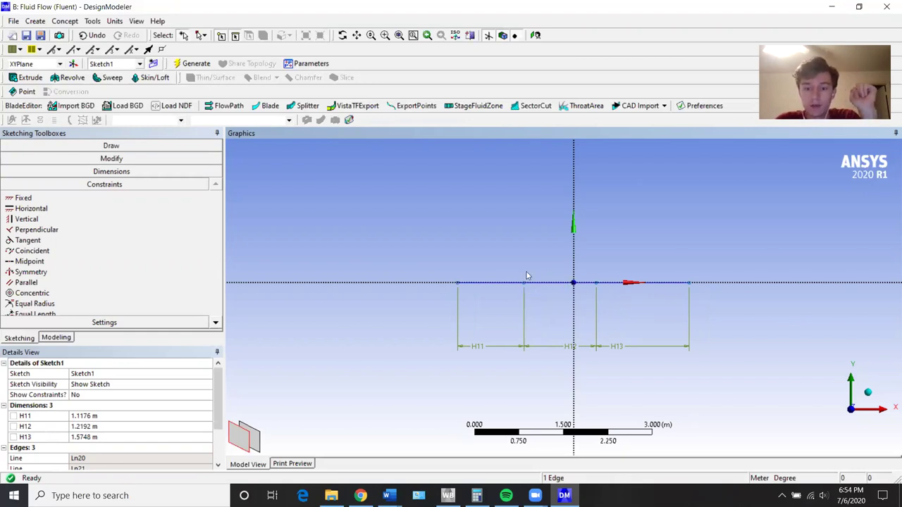
Draw four separate vertical lines crossing the X axis, spaced along the row of horizontal segments
left_click(98, 146)
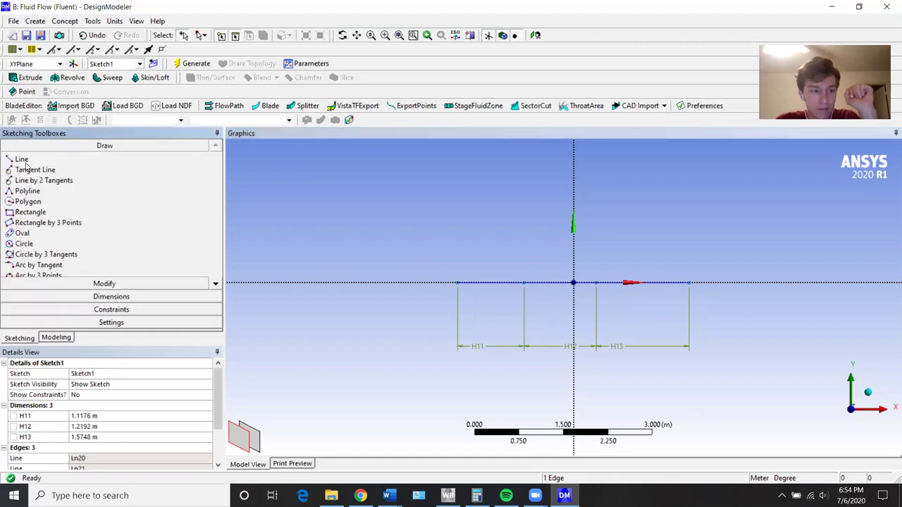
left_click(22, 160)
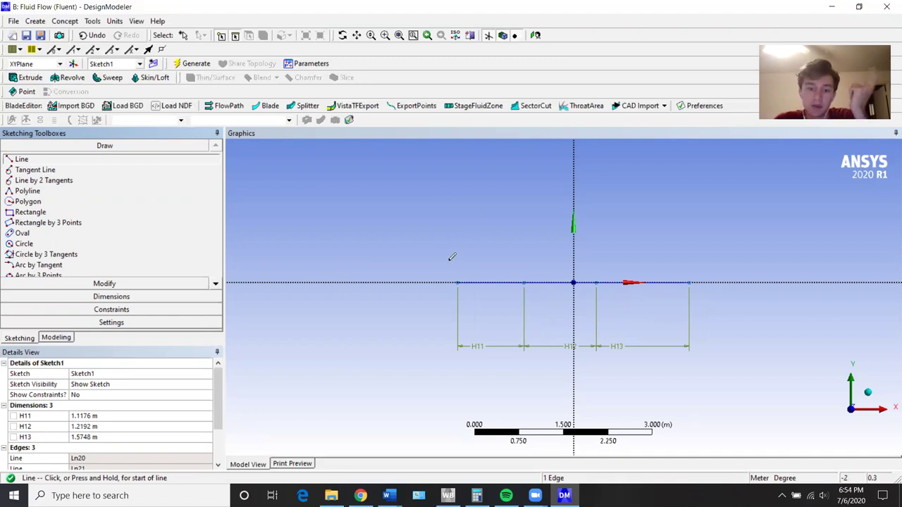
left_click_drag(434, 248, 434, 365)
left_click_drag(498, 250, 499, 366)
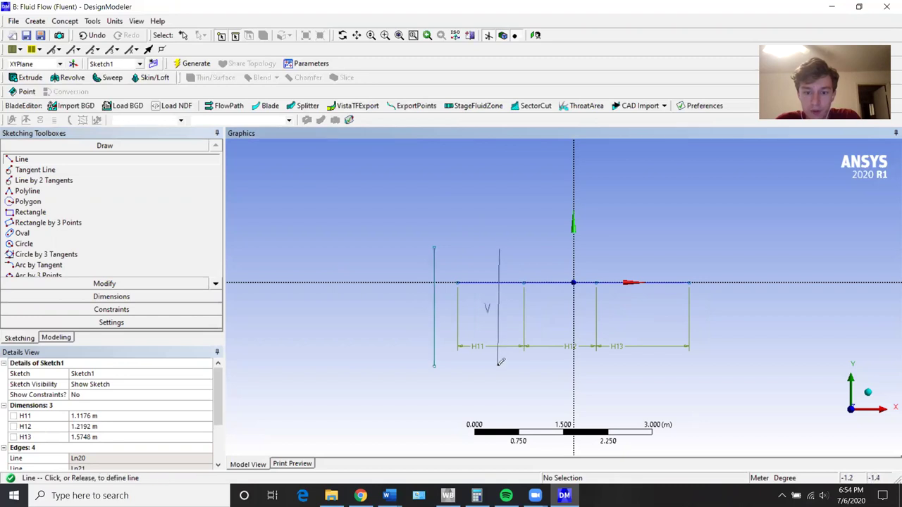
left_click_drag(552, 391, 548, 396)
left_click_drag(675, 252, 675, 376)
key("Escape")
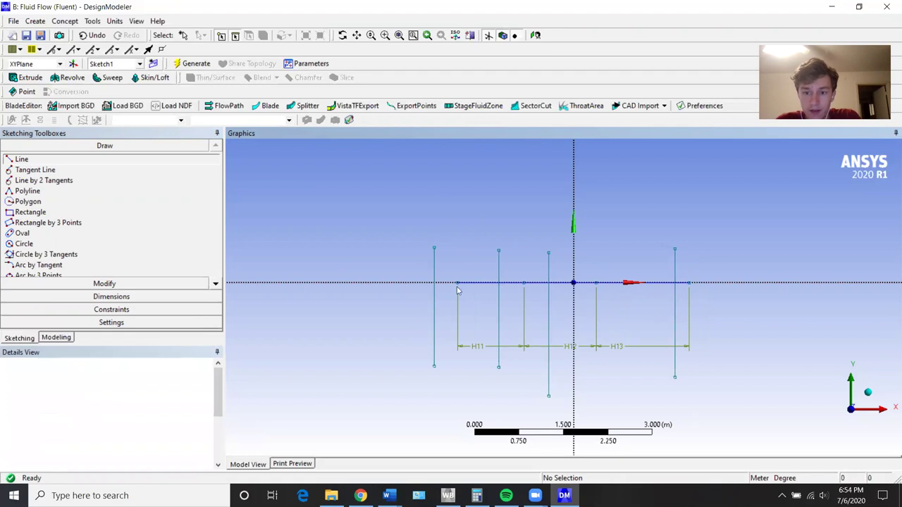
Constrain the midpoints of the four vertical lines to the four successive endpoints of the horizontal segments
left_click(117, 310)
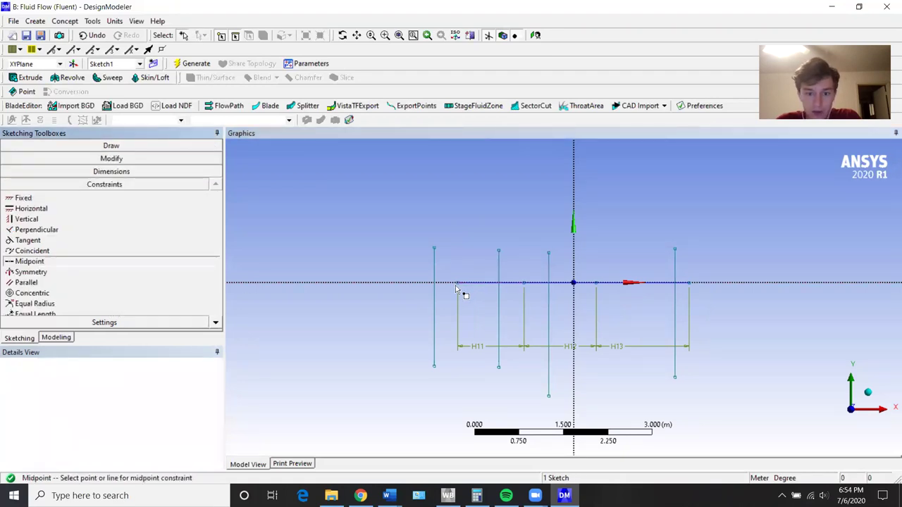
left_click(433, 269)
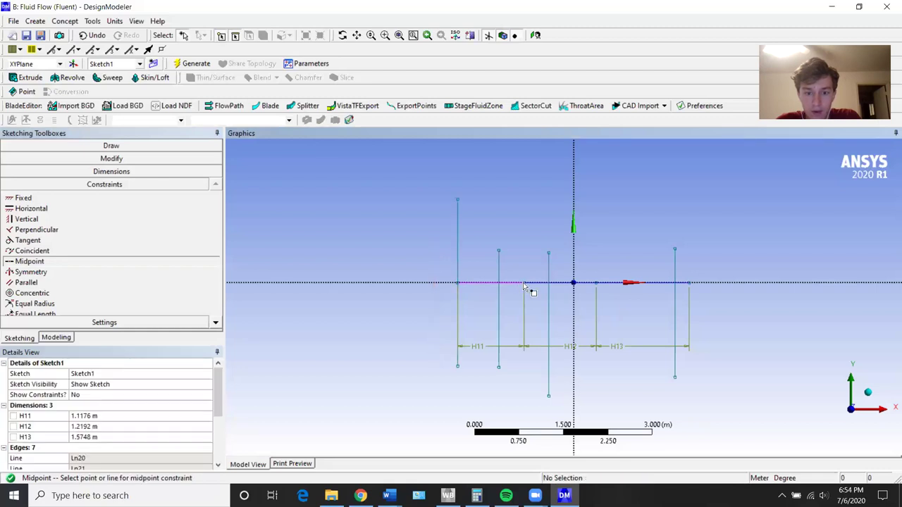
left_click(496, 282)
left_click(498, 276)
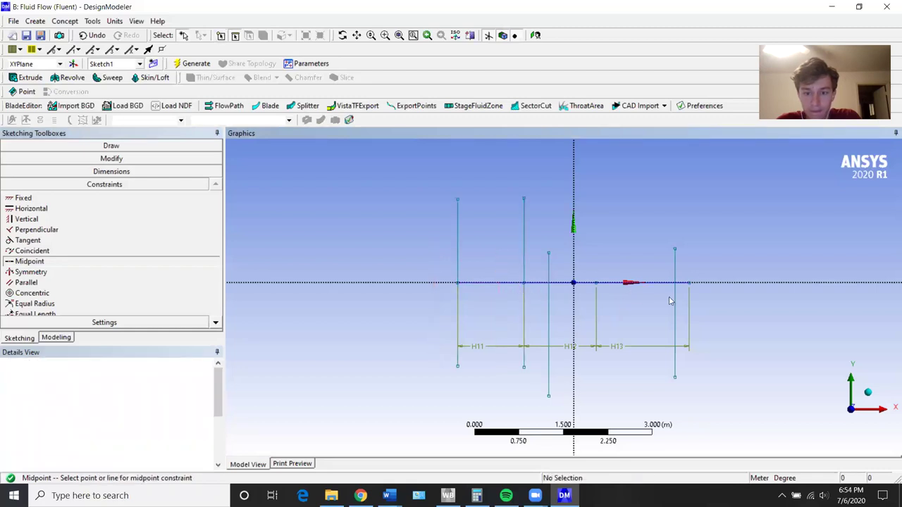
left_click(596, 284)
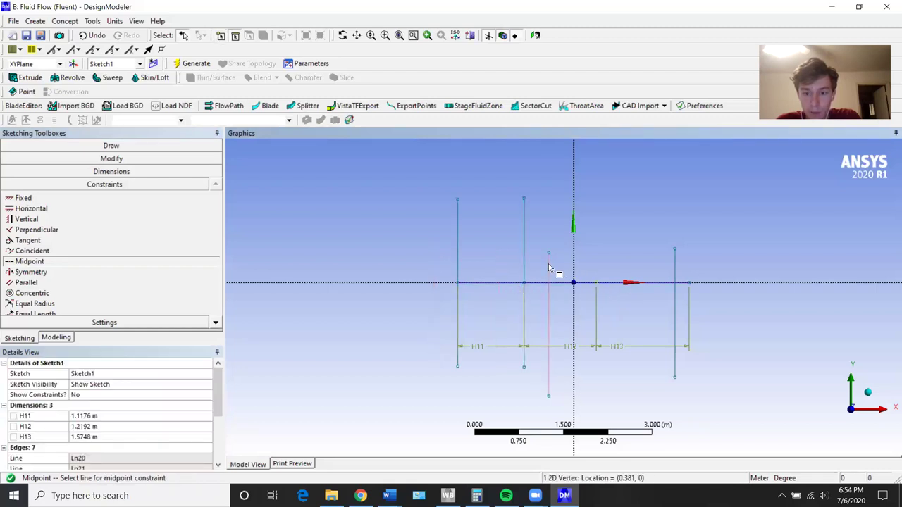
left_click(551, 275)
left_click(692, 285)
left_click(676, 277)
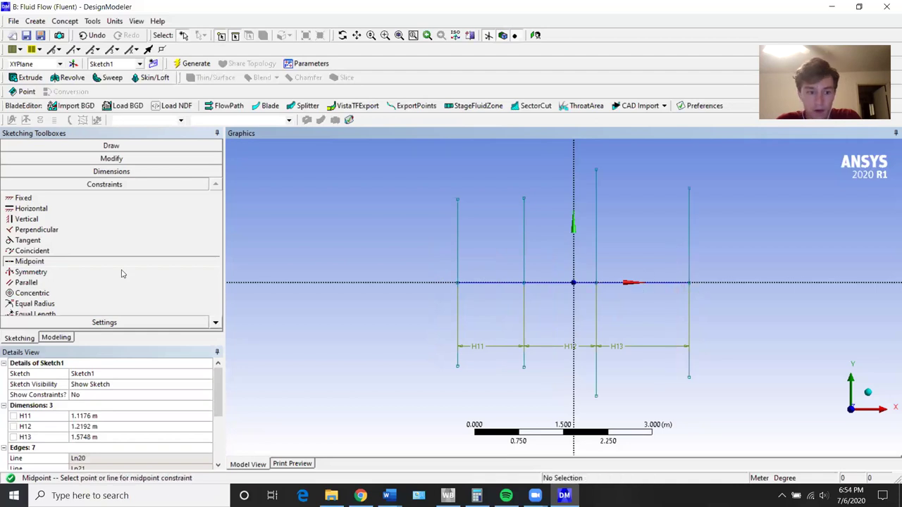
Dimension the height of each of the four vertical lines with the General dimension
left_click(97, 172)
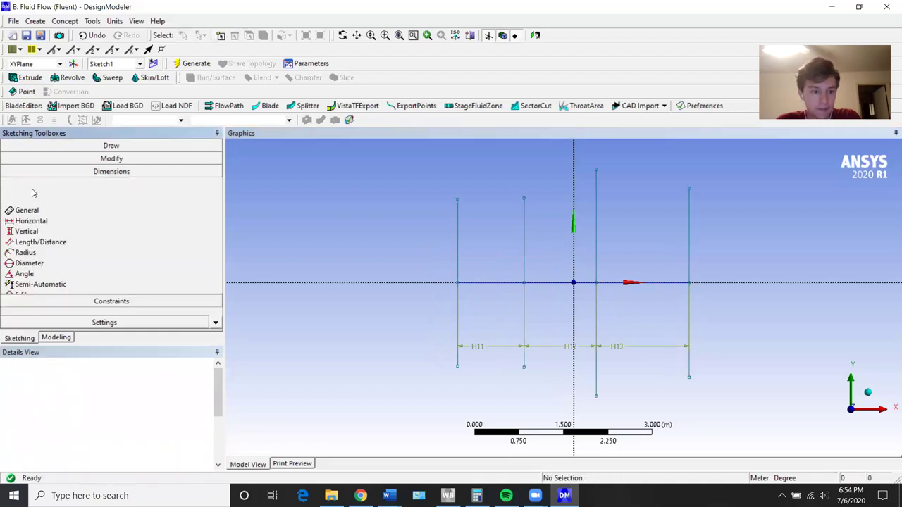
left_click(458, 244)
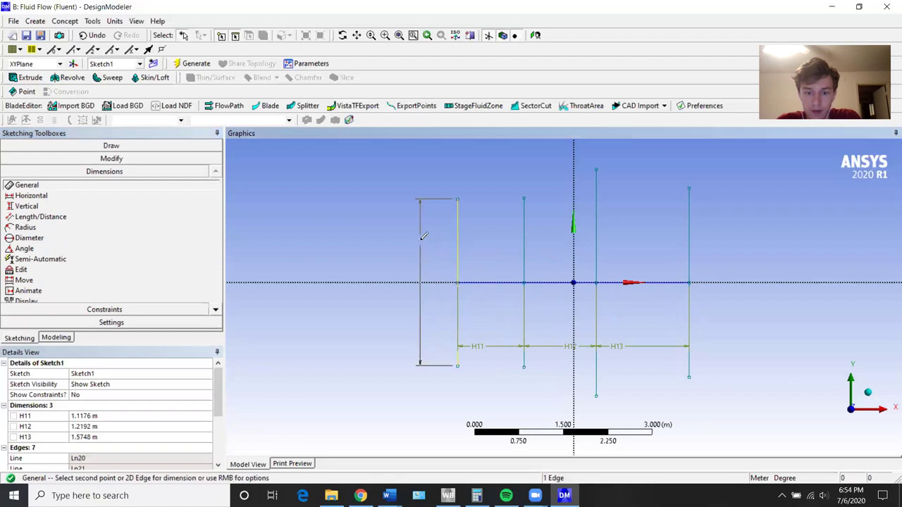
left_click(421, 240)
left_click(524, 236)
left_click(499, 229)
left_click(596, 232)
left_click(586, 233)
left_click(689, 251)
left_click(730, 247)
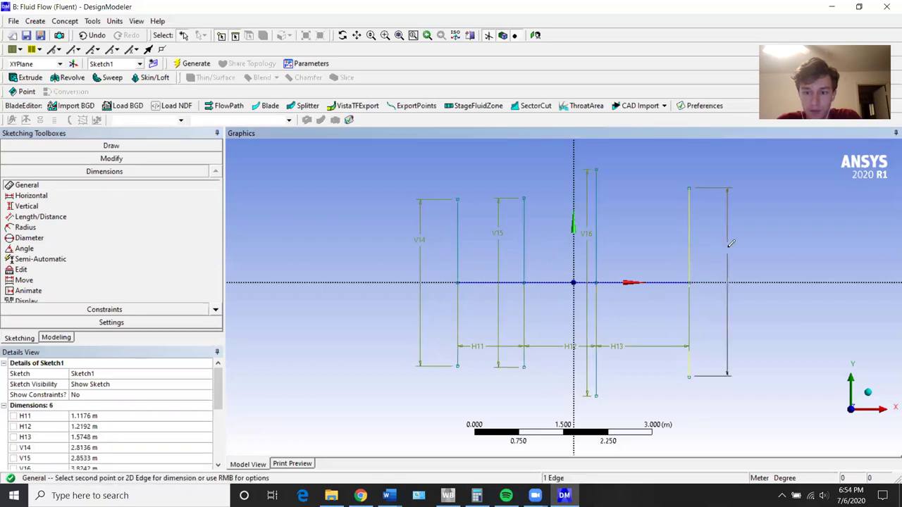
Set the heights of the four vertical lines, from inlet to outlet, to 1.6256, 0.6096, 0.6096 and 0.889 m
scroll(118, 422, "down", 1)
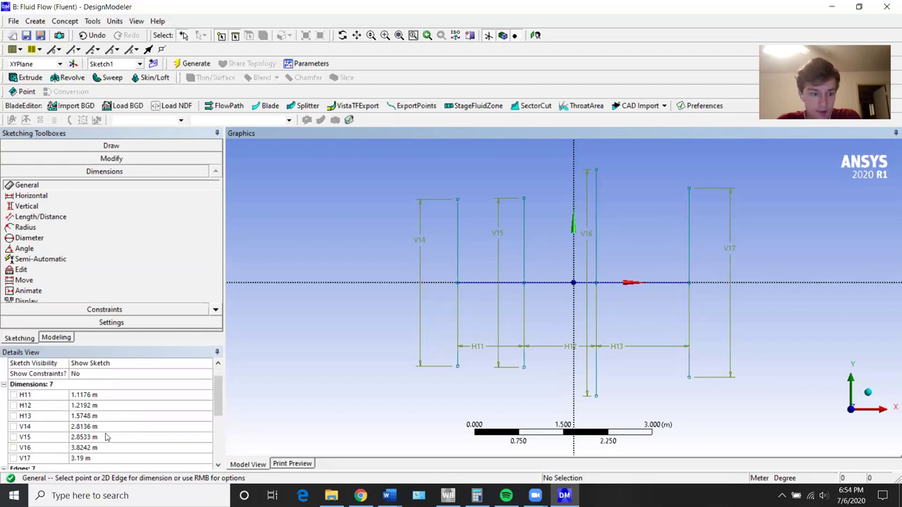
left_click(102, 427)
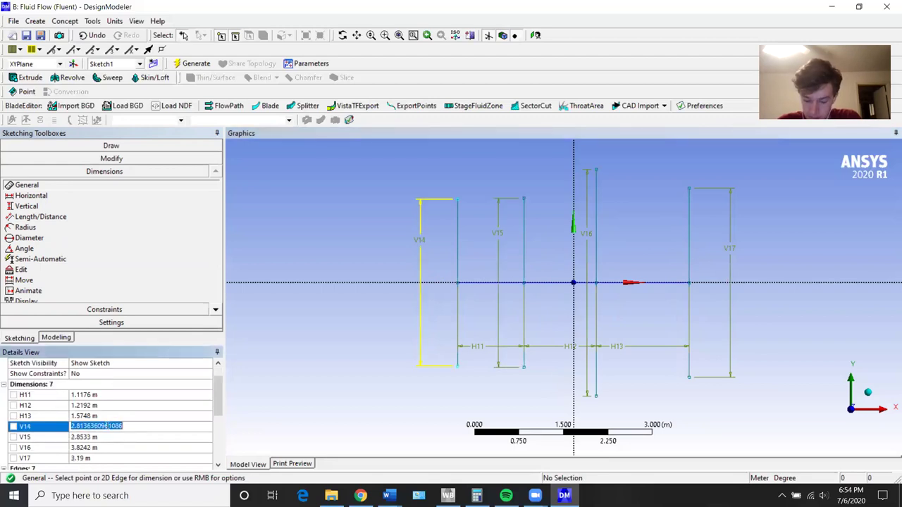
type("1.6256")
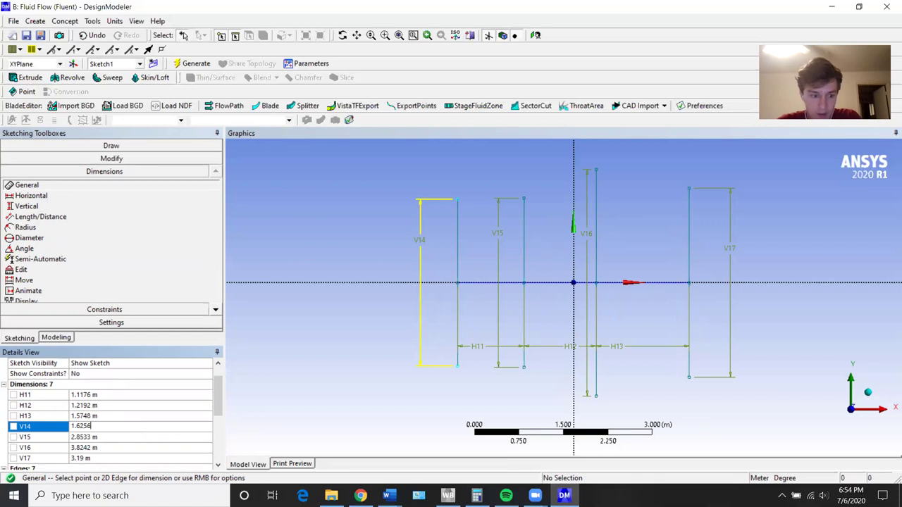
left_click(112, 437)
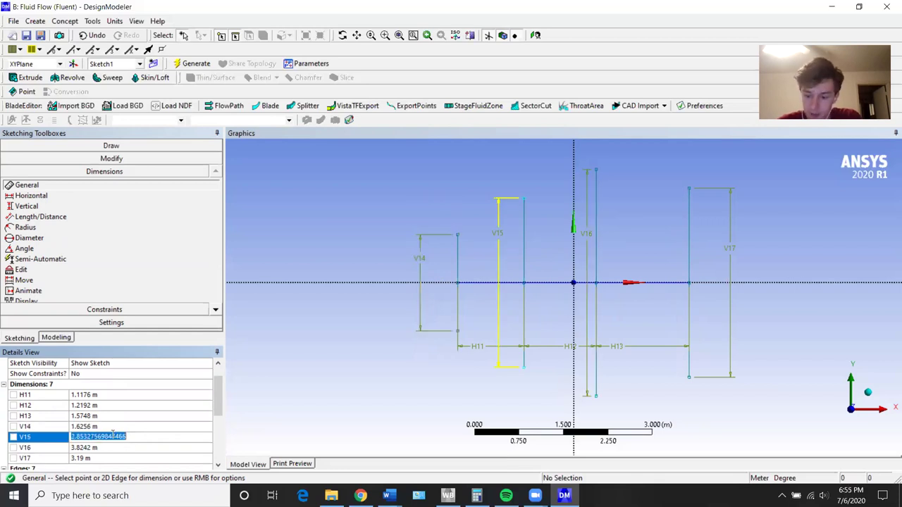
type(".6")
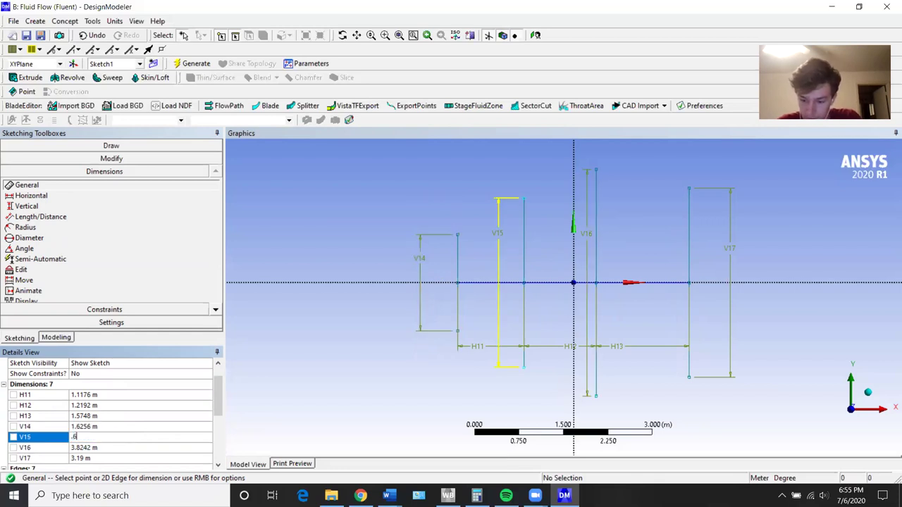
type("096")
left_click(129, 450)
type(".6096")
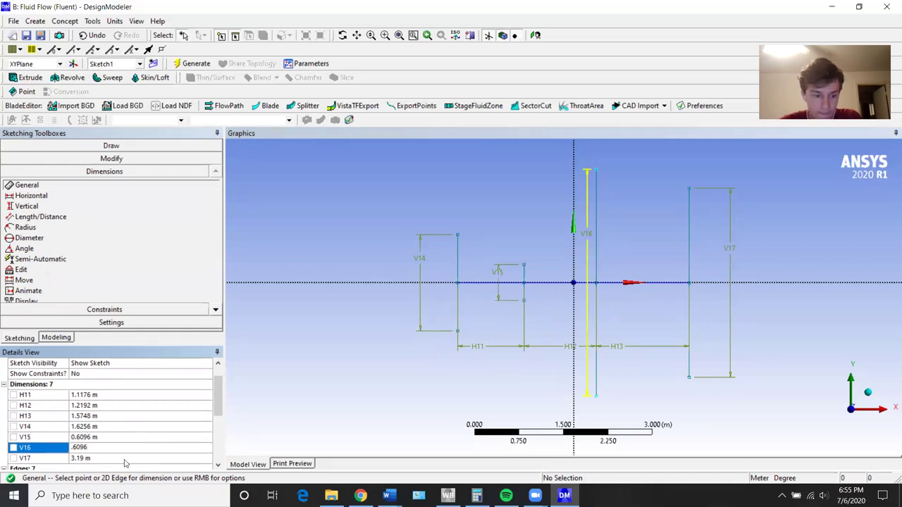
left_click(124, 458)
key("BackSpace")
type(".889")
key("Return")
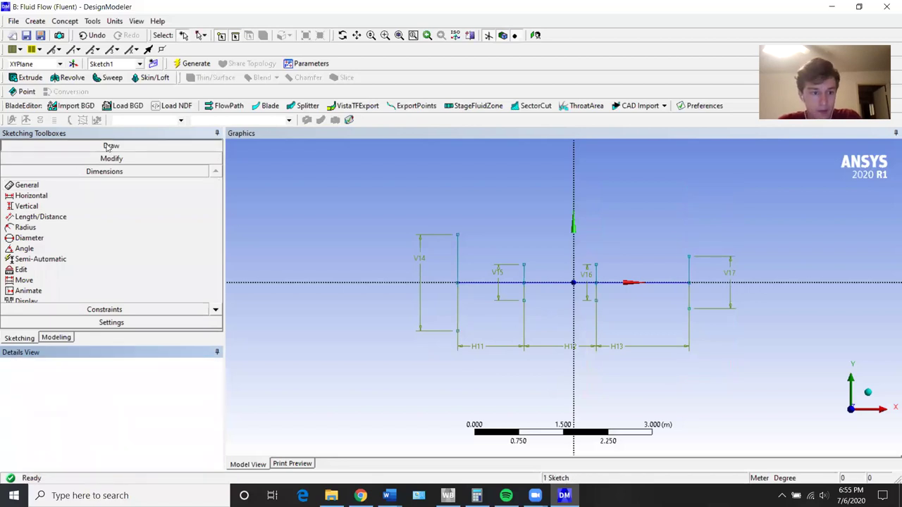
Draw two sloped lines joining the upper and lower endpoints of the inlet line to those of the second vertical line
left_click(111, 145)
left_click(21, 159)
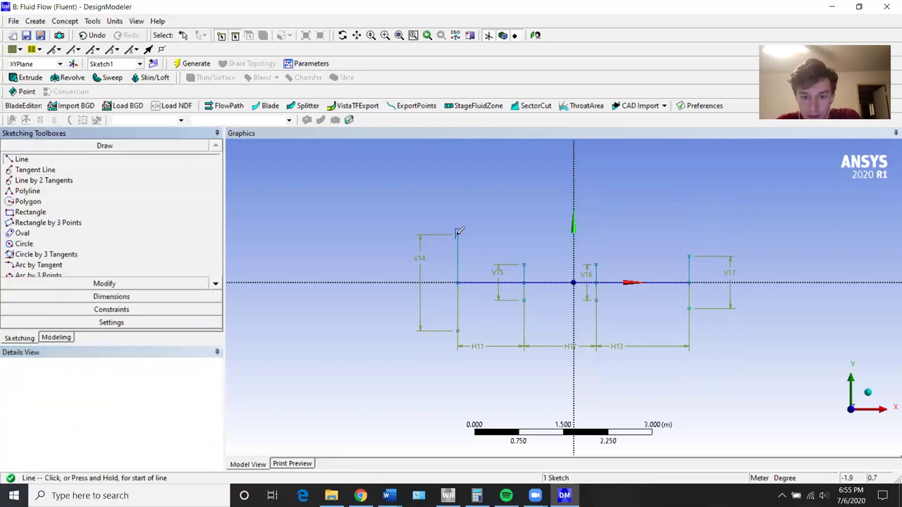
left_click(457, 233)
left_click(523, 262)
left_click(457, 330)
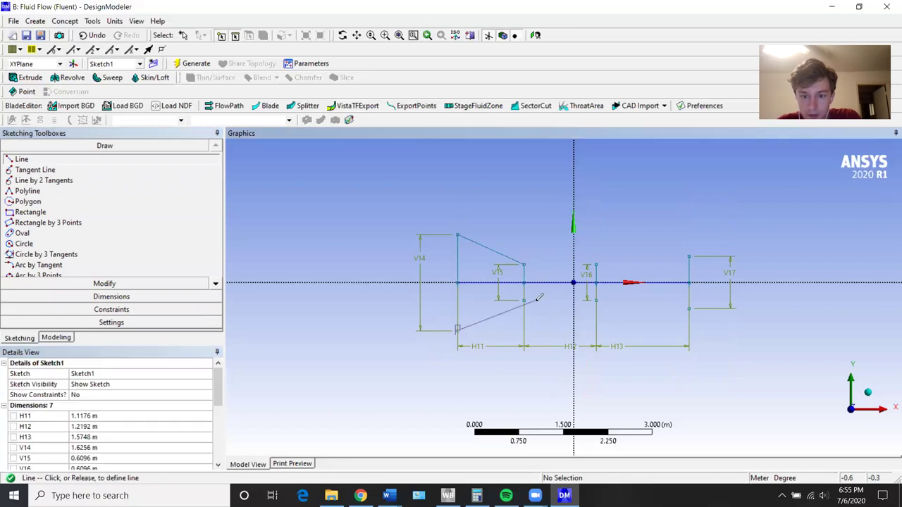
left_click(523, 300)
Draw the upper wall through the top endpoints of the second, third and fourth vertical lines
left_click(524, 262)
left_click(596, 265)
left_click(596, 265)
left_click(689, 256)
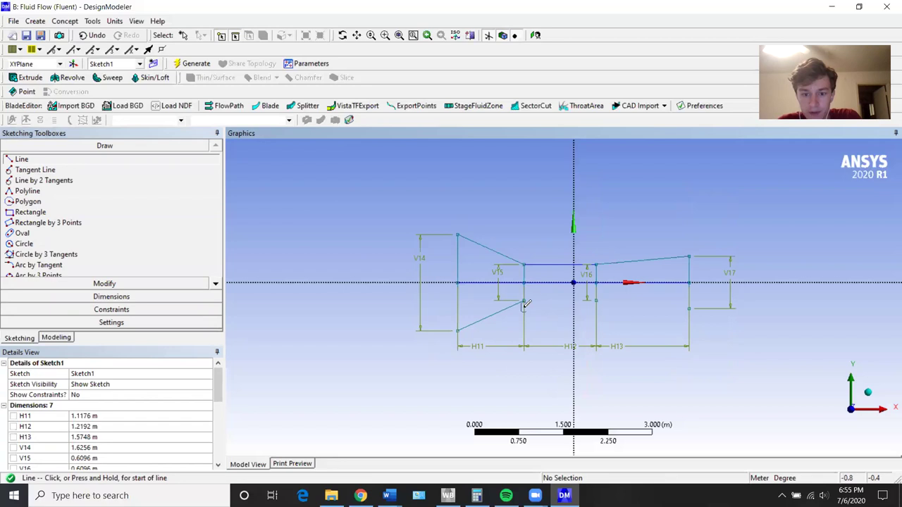
Draw the lower wall through the bottom endpoints of the second, third and fourth vertical lines
left_click(524, 297)
left_click(596, 299)
left_click(596, 300)
left_click(689, 307)
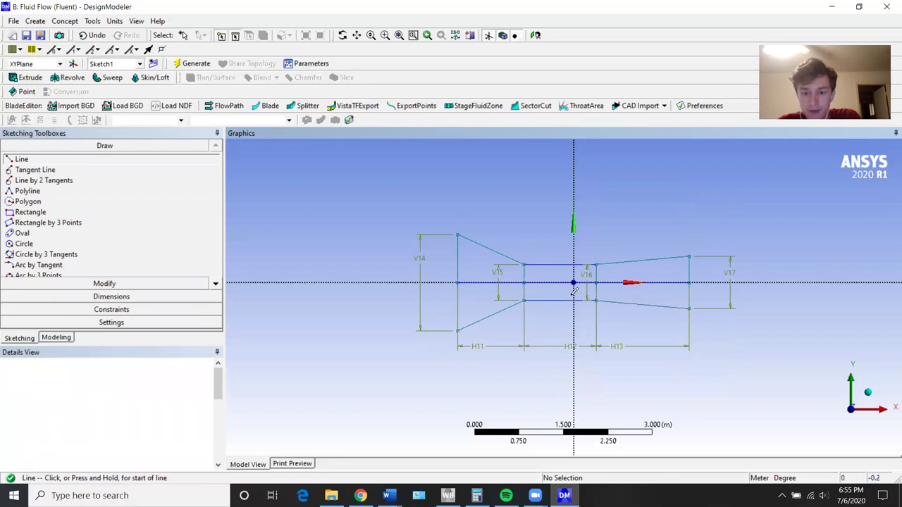
key("Escape")
Delete the two inner vertical lines, the outlet line and the horizontal segment nearest the inlet
scroll(543, 278, "up", 2)
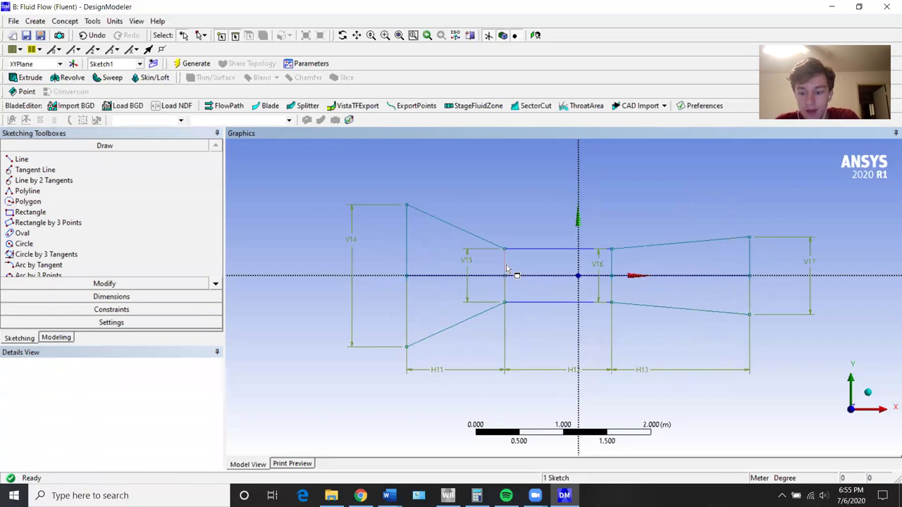
left_click(506, 268)
key("Delete")
left_click(610, 262)
left_click(761, 275)
left_click(749, 271)
key("Delete")
left_click(447, 276)
key("Delete")
left_click(539, 276)
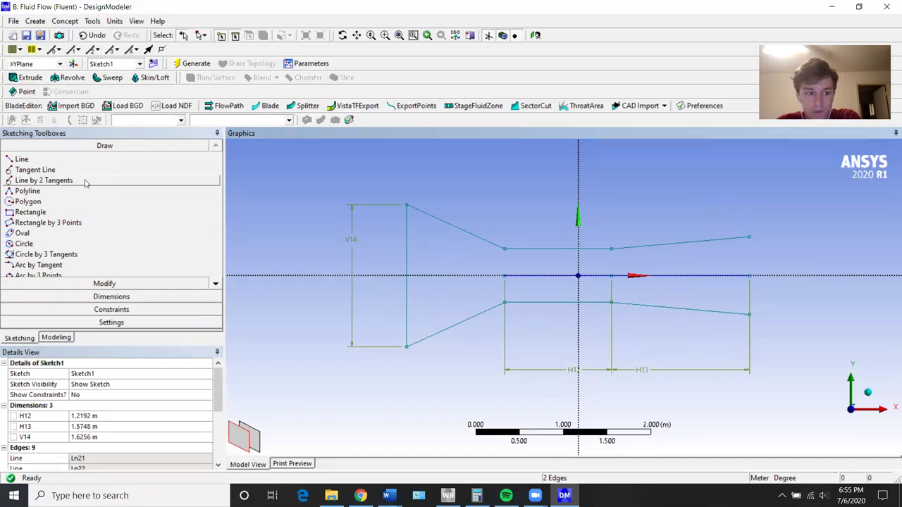
Redraw the vertical outlet line between the outer endpoints of the upper and lower walls
left_click(43, 162)
left_click(750, 237)
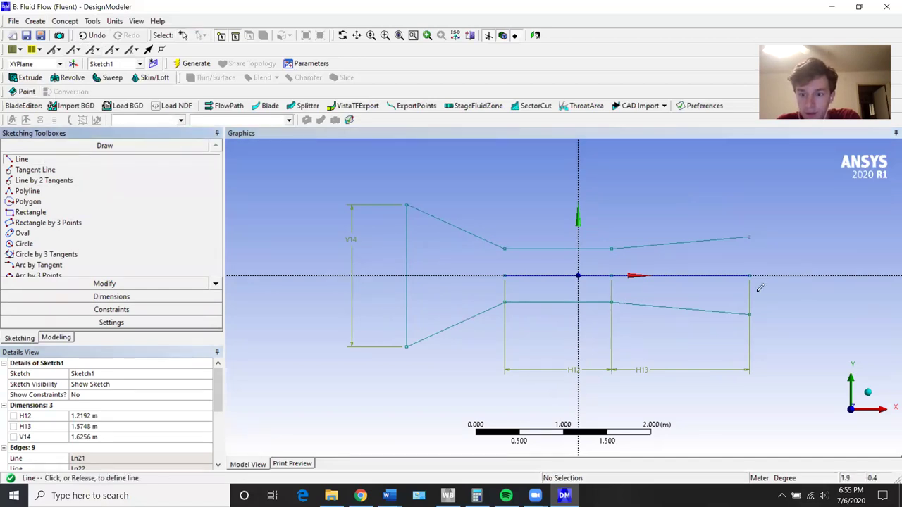
key("Escape")
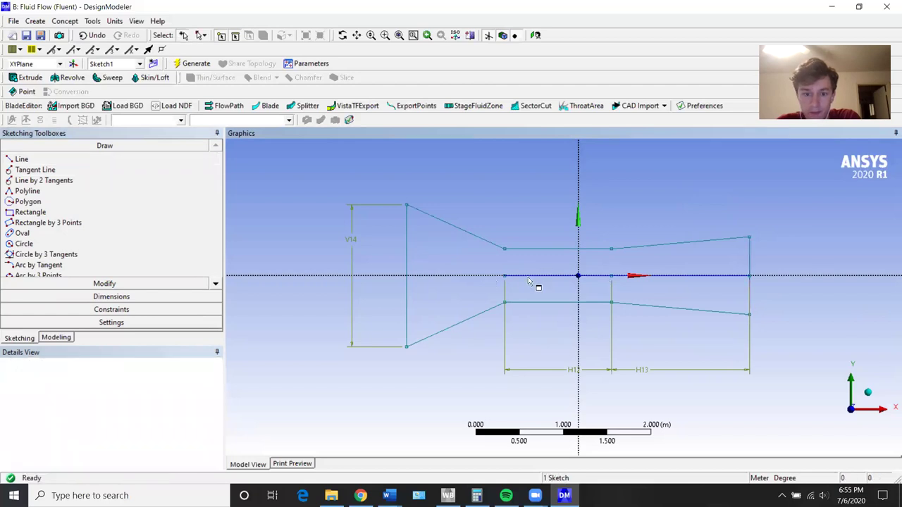
Delete the two remaining horizontal segments along the X axis
left_click(540, 280)
key("Delete")
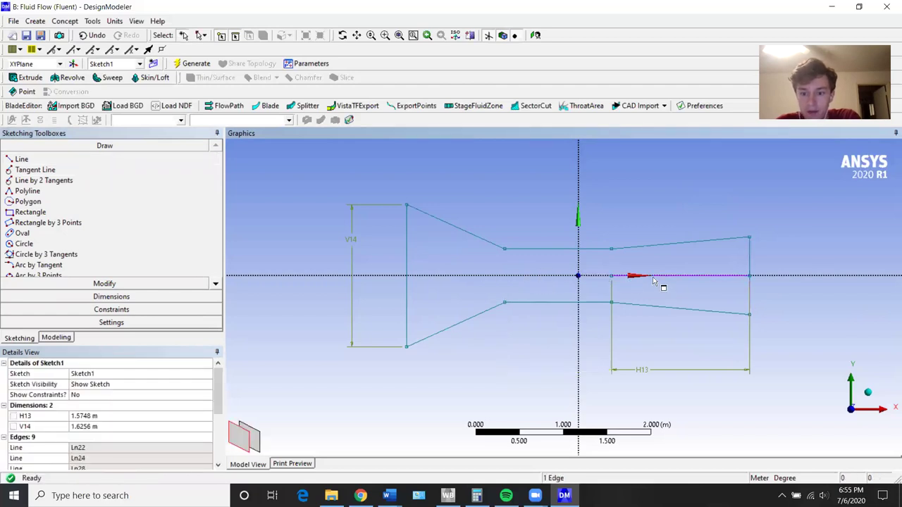
left_click(653, 276)
key("Delete")
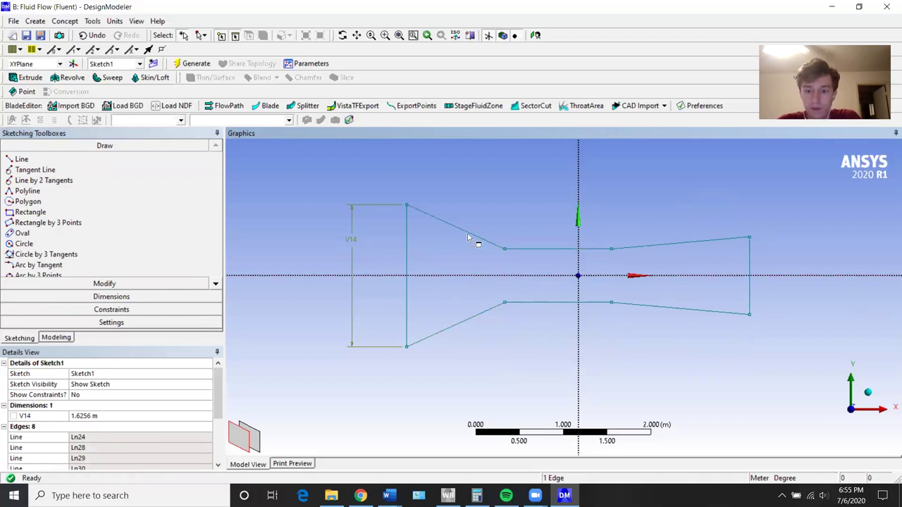
Dimension the height of the redrawn outlet line with the General dimension
left_click(98, 297)
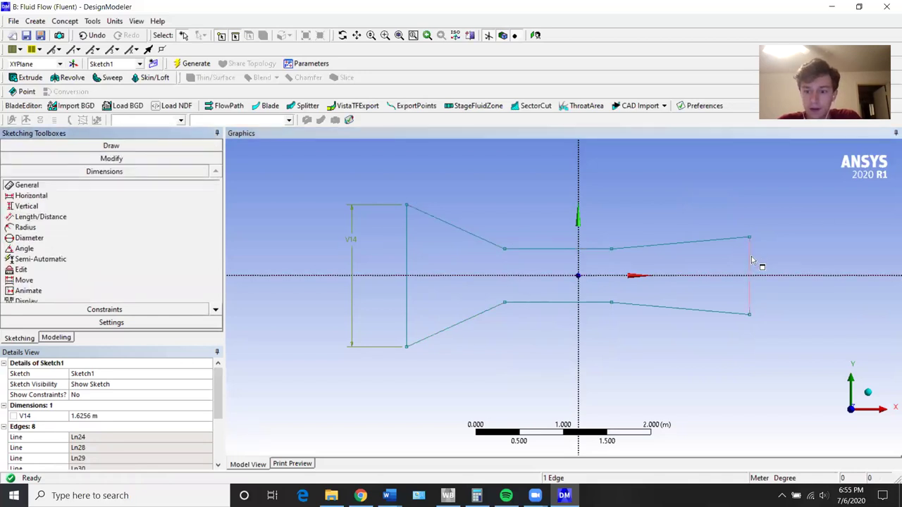
left_click(751, 261)
left_click(768, 259)
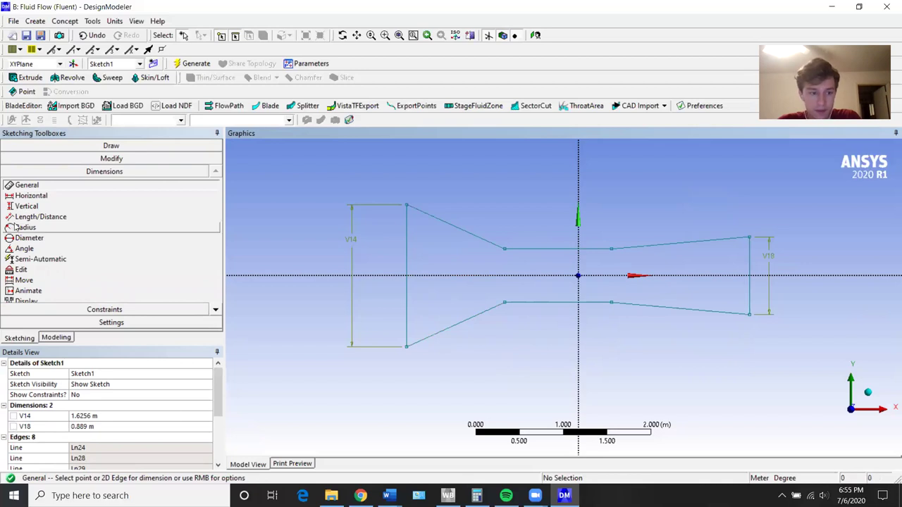
Switch to the Calculator to examine the result of 0.6096 × 0.075, and return to DesignModeler
left_click(101, 146)
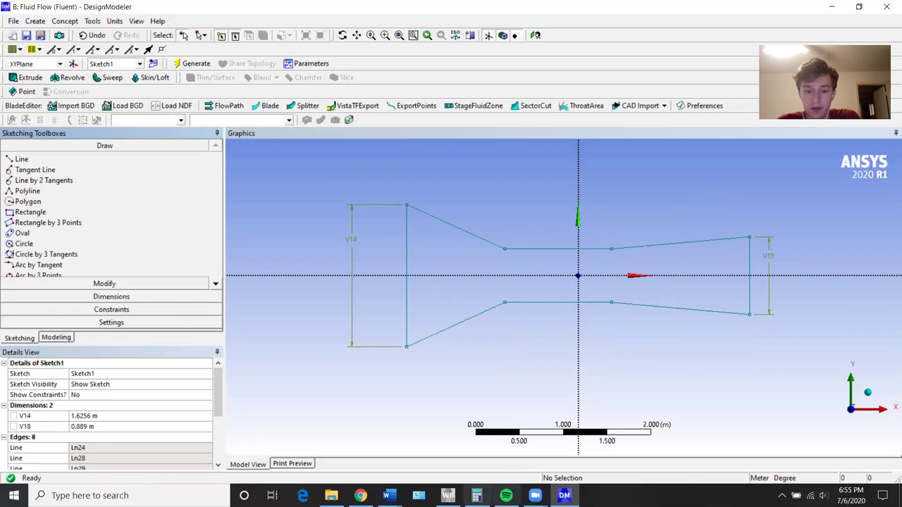
left_click(476, 496)
left_click_drag(338, 144, 399, 144)
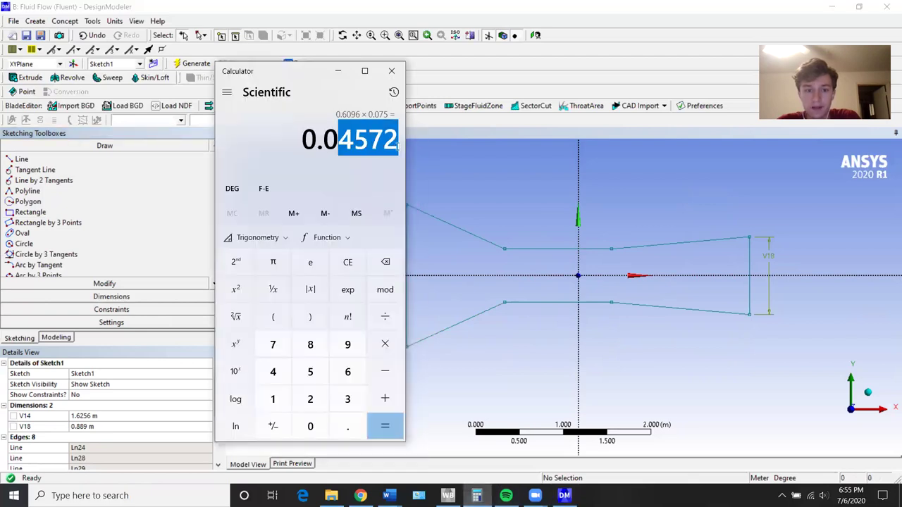
left_click(323, 142)
left_click_drag(308, 139, 398, 145)
left_click(315, 142)
key("alt+Tab")
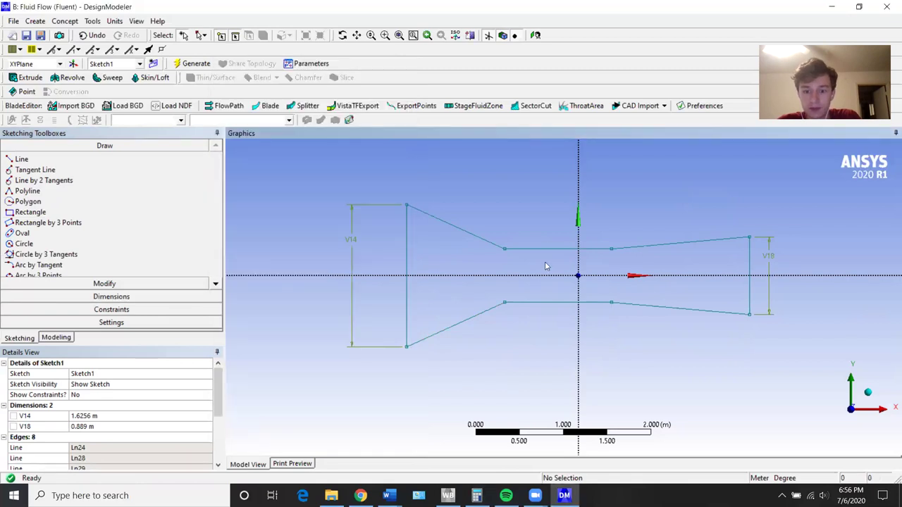
Draw a circle about 0.175 m in diameter, centred on the X axis between the inlet and the origin within the narrow section
scroll(545, 266, "up", 3)
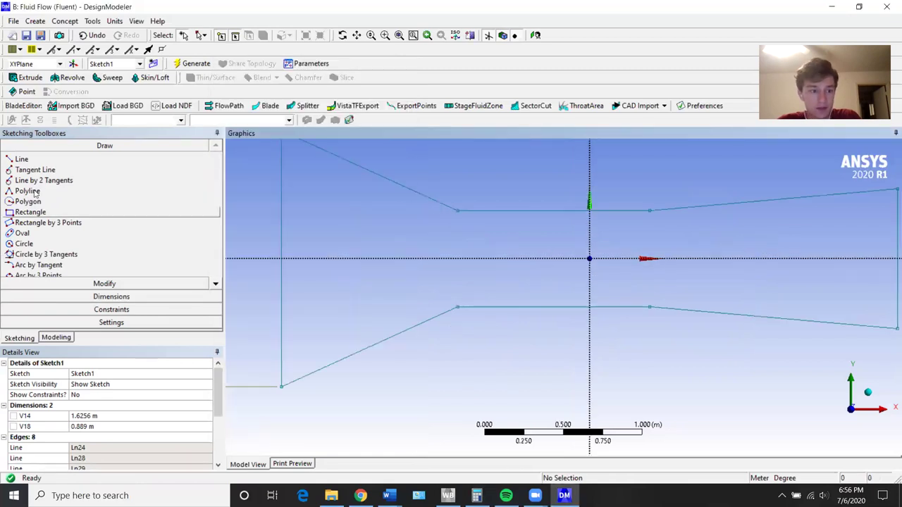
left_click(28, 244)
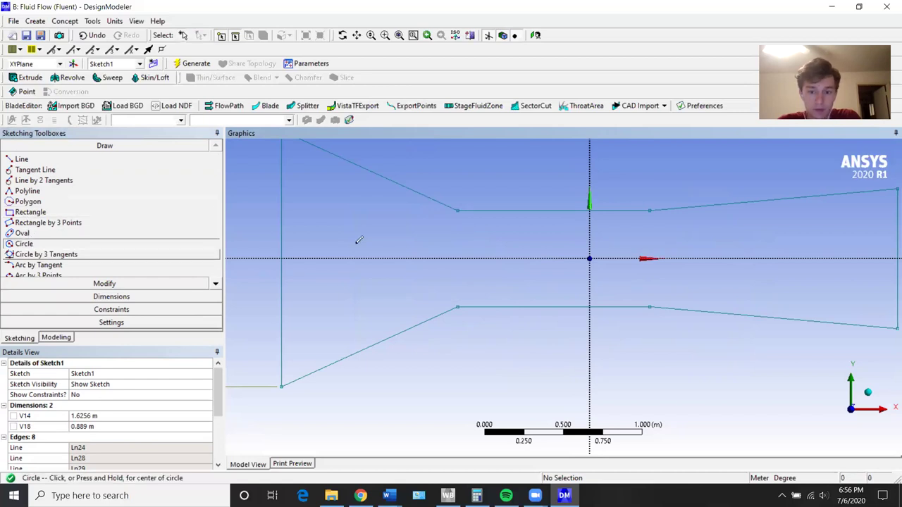
left_click(548, 257)
left_click(551, 242)
Add a Diameter dimension to the circle and set it to 0.04 m
left_click(112, 296)
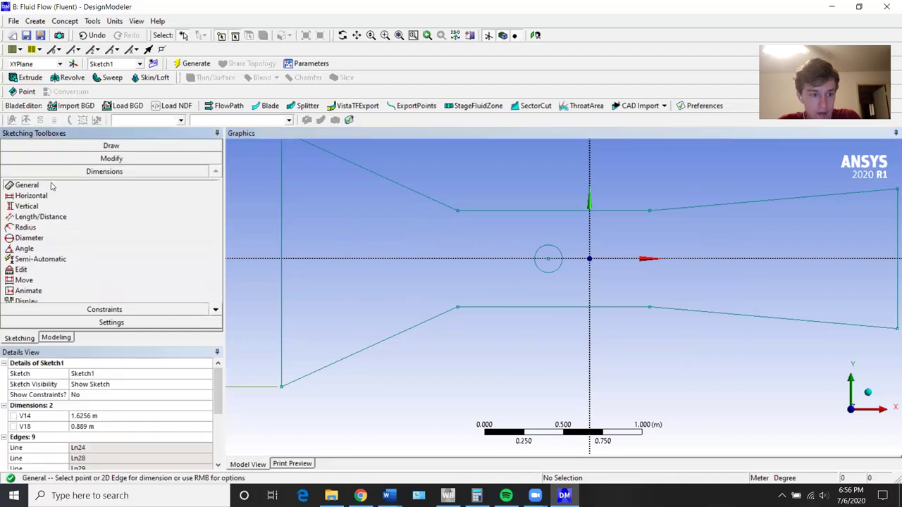
left_click(29, 238)
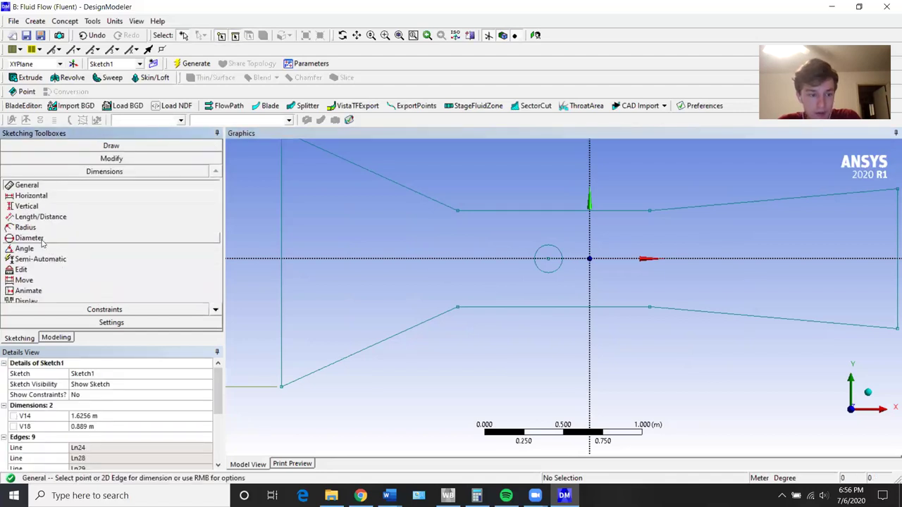
left_click(553, 253)
left_click(550, 347)
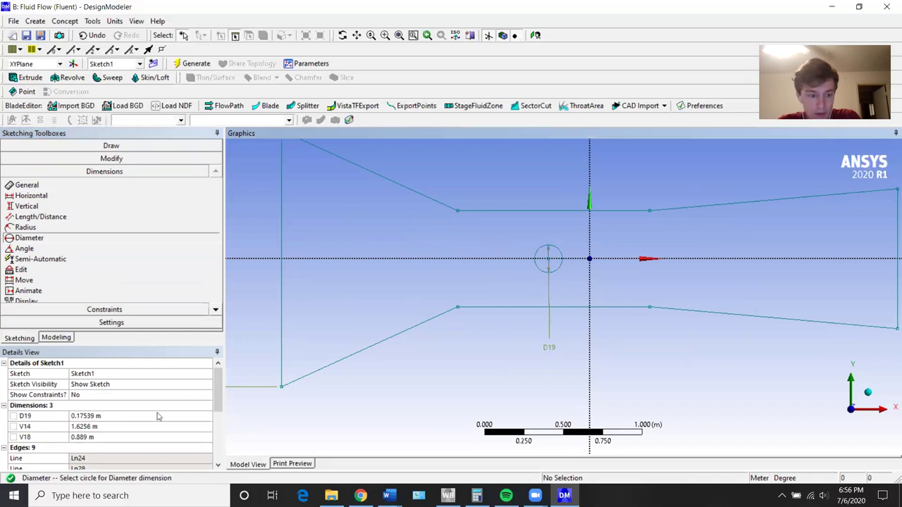
left_click(112, 416)
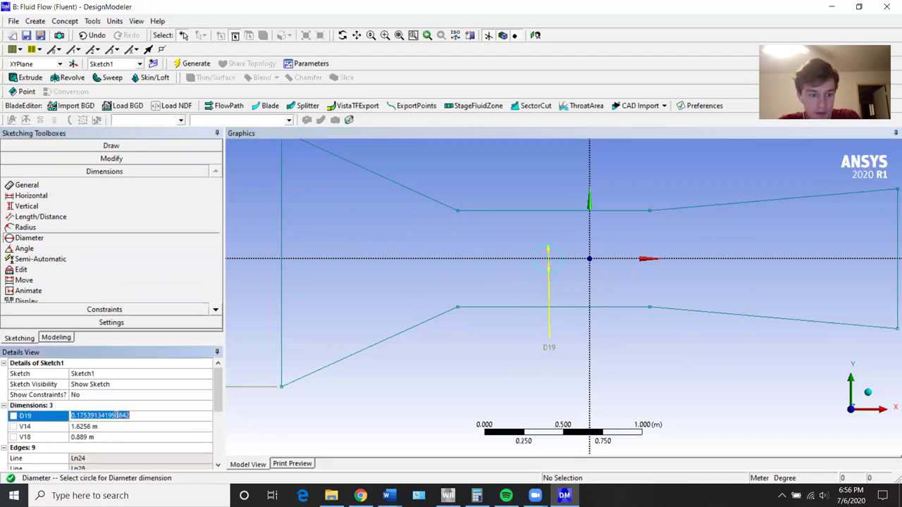
type(".04")
key("Return")
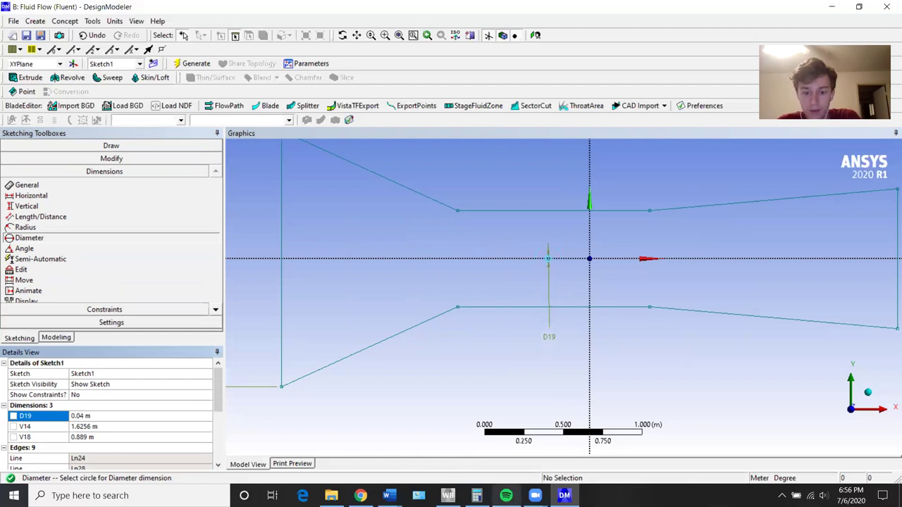
left_click(477, 496)
left_click(504, 289)
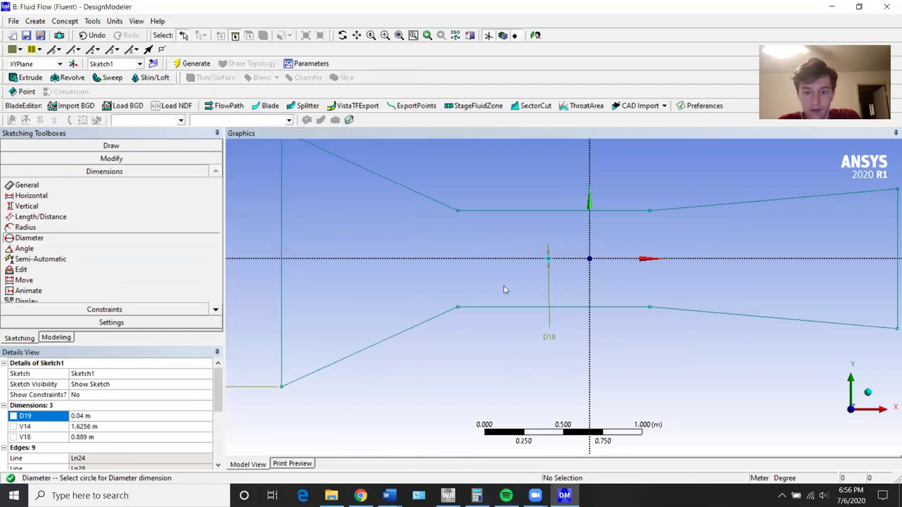
scroll(567, 260, "down", 2)
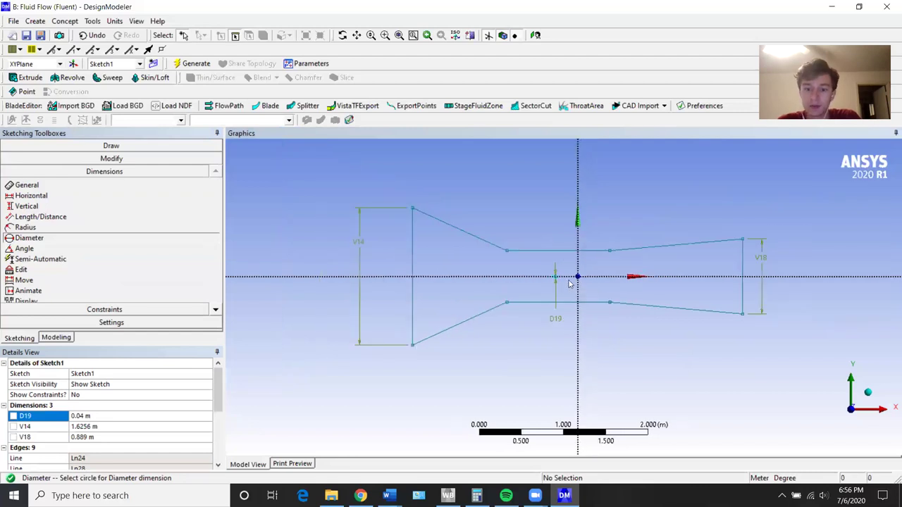
scroll(567, 284, "up", 5)
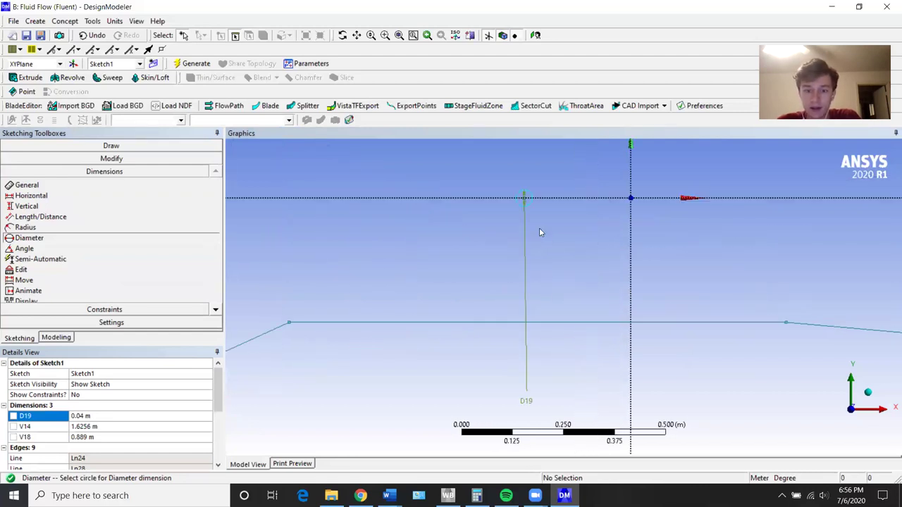
scroll(537, 198, "down", 5)
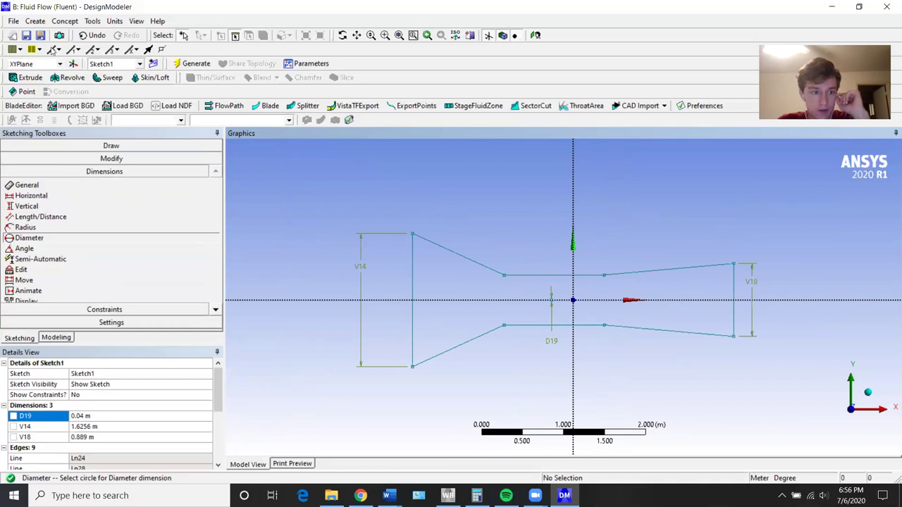
Add a Surfaces From Sketches feature and apply Sketch1 as its base object
left_click(64, 21)
left_click(83, 106)
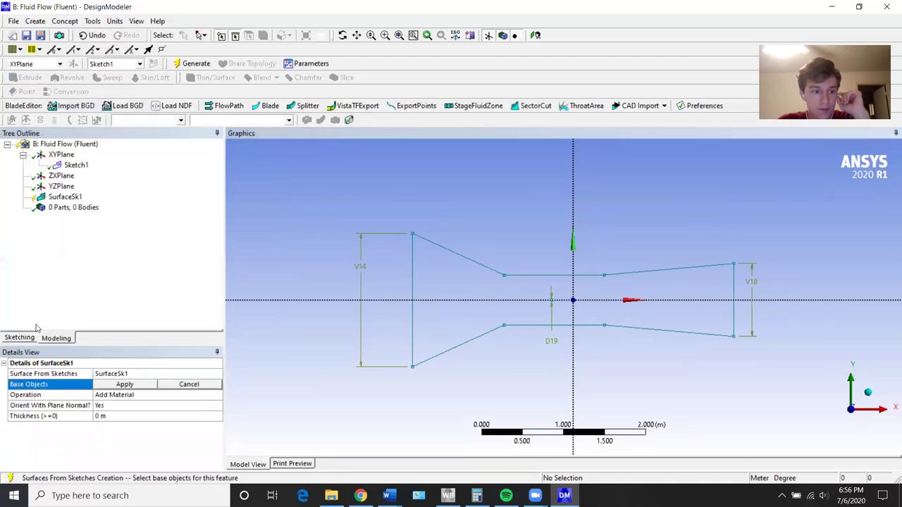
left_click(76, 165)
left_click(124, 384)
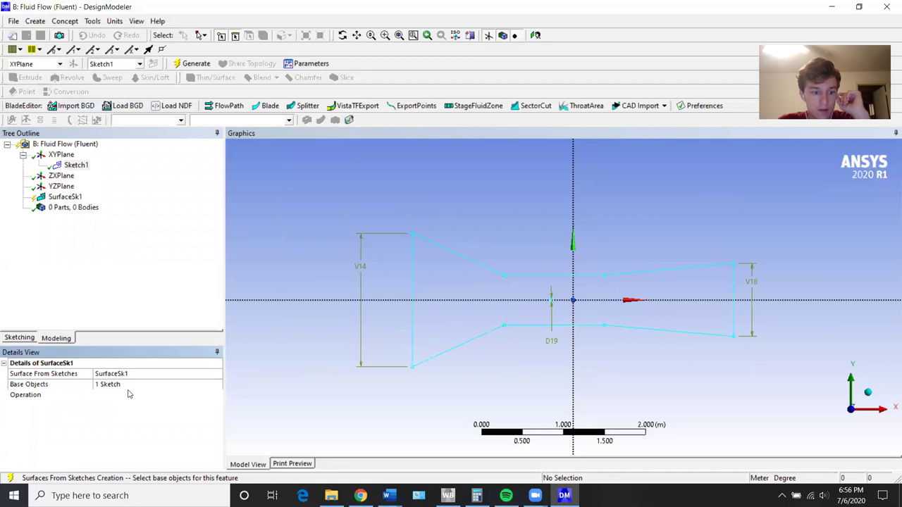
Generate the surface body from the Sketch1 surface feature
left_click(189, 65)
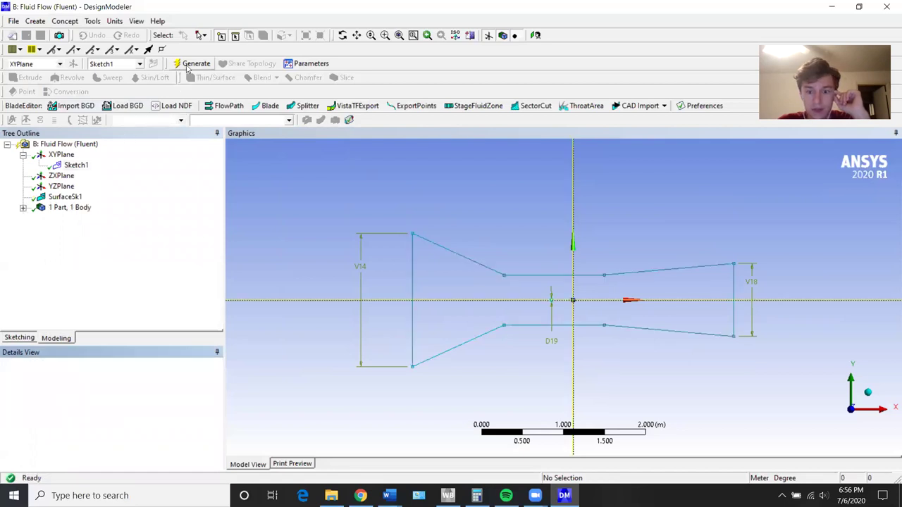
scroll(504, 314, "up", 3)
scroll(550, 309, "down", 3)
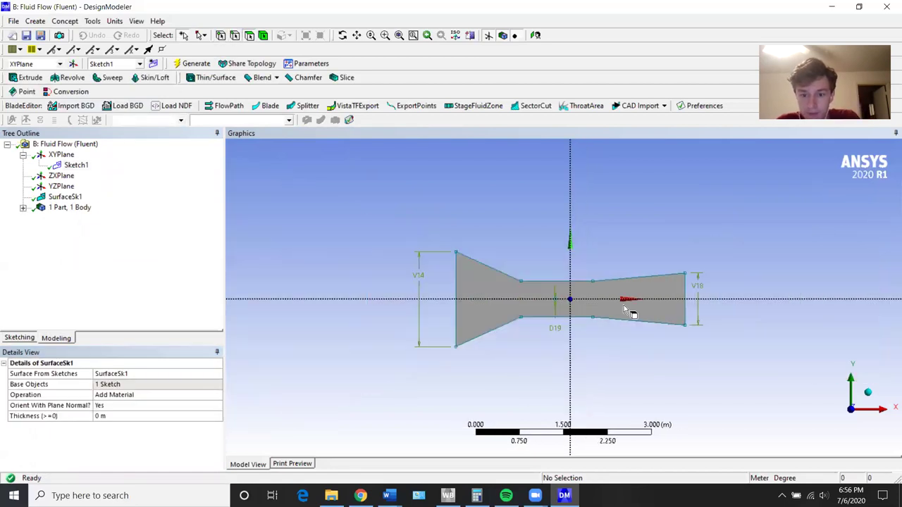
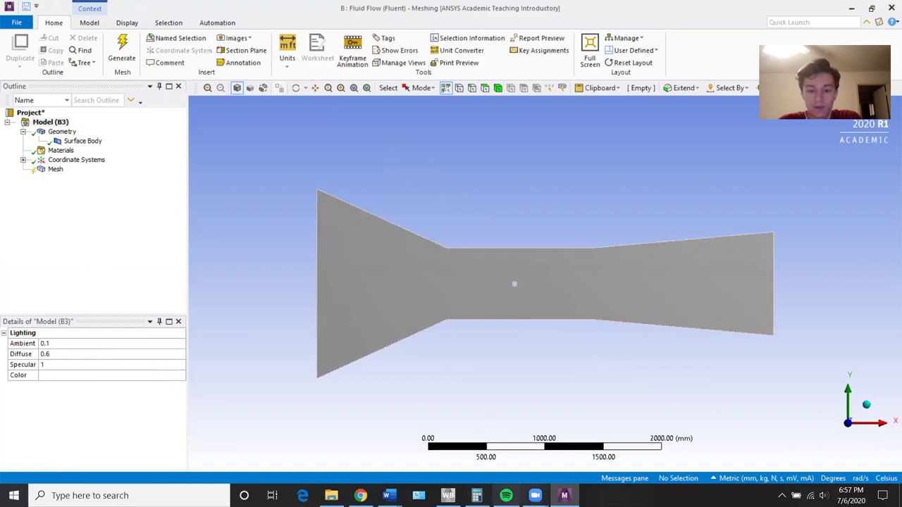
Switch to Workbench, reopen the Geometry of system B in DesignModeler and enter sketching mode
left_click(448, 496)
double_click(279, 97)
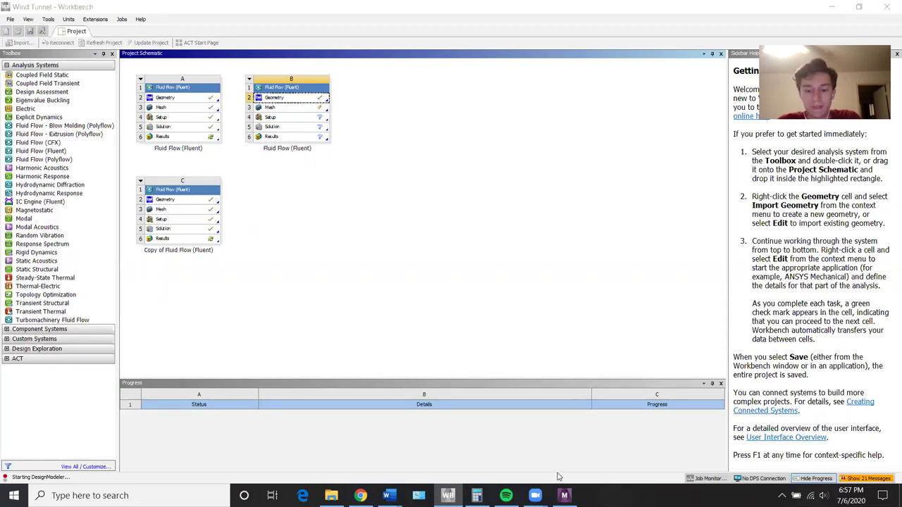
left_click(564, 496)
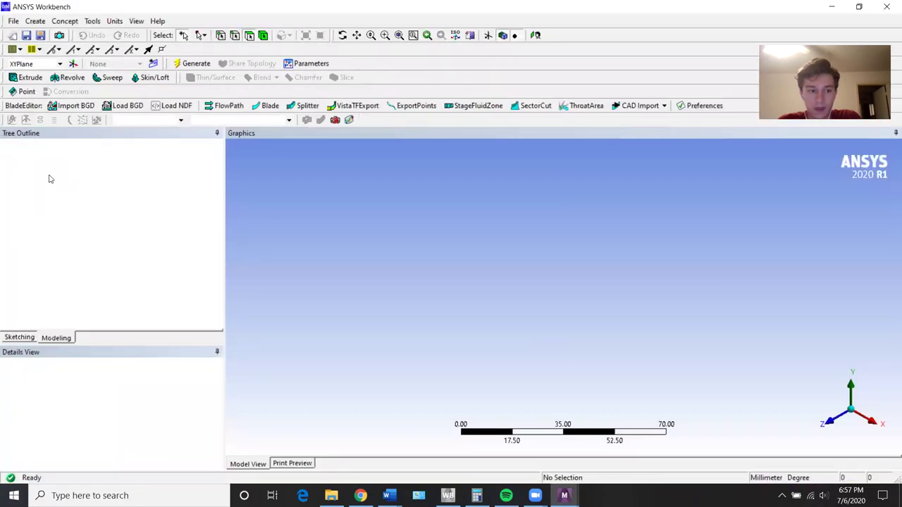
left_click(822, 422)
left_click(20, 337)
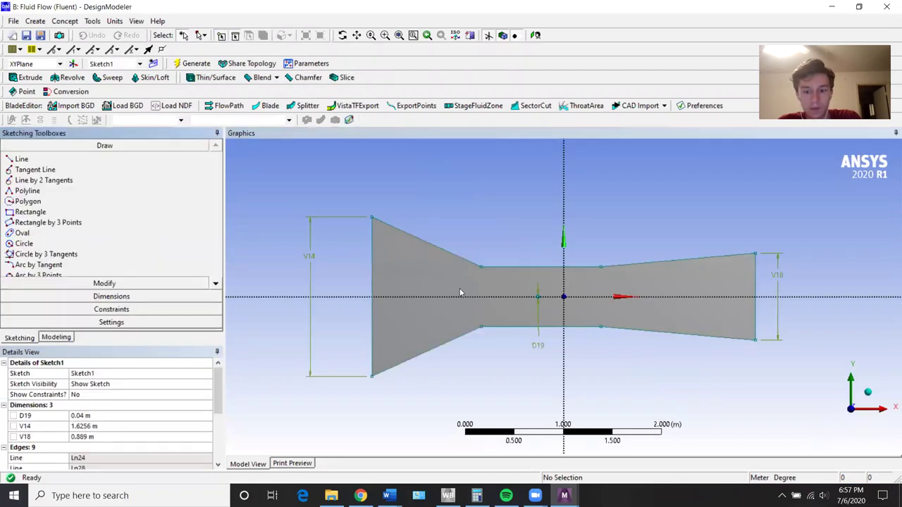
Delete the obstacle circle from Sketch1 and regenerate the surface, closing DesignModeler
scroll(460, 293, "up", 5)
left_click(488, 296)
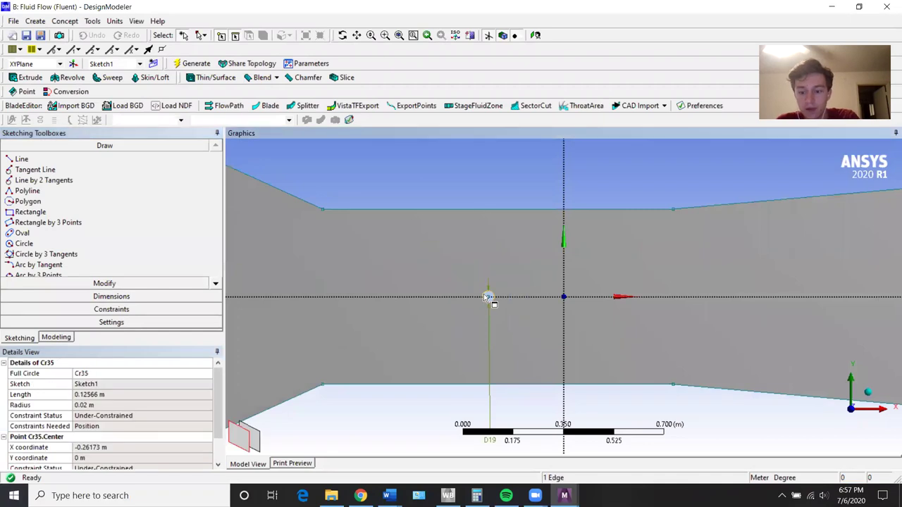
key("Delete")
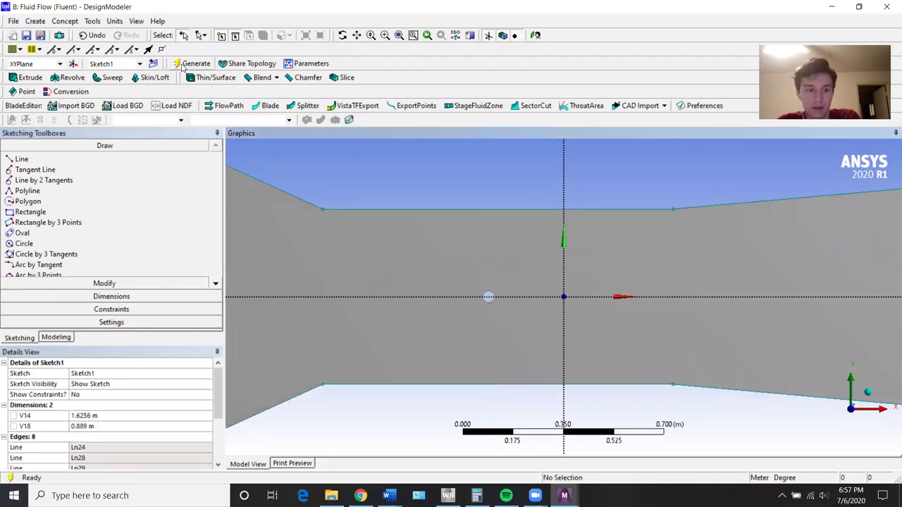
scroll(496, 277, "down", 5)
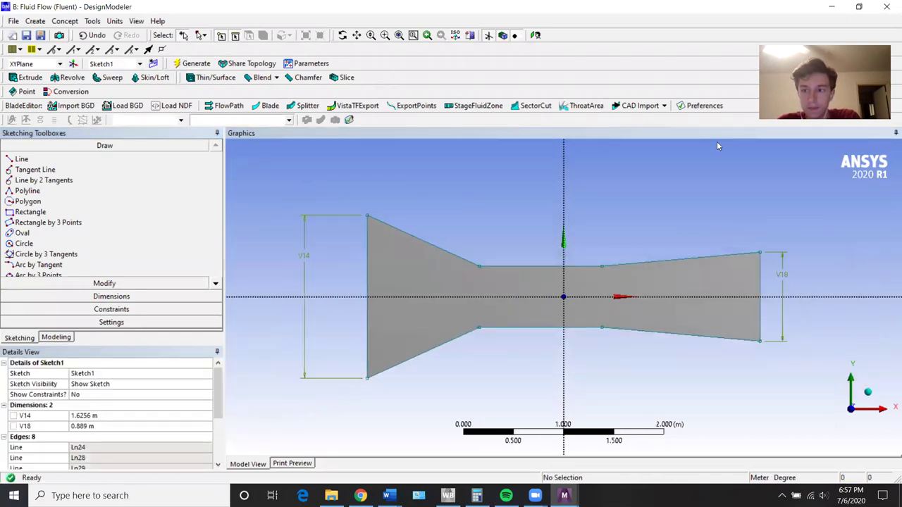
left_click(886, 7)
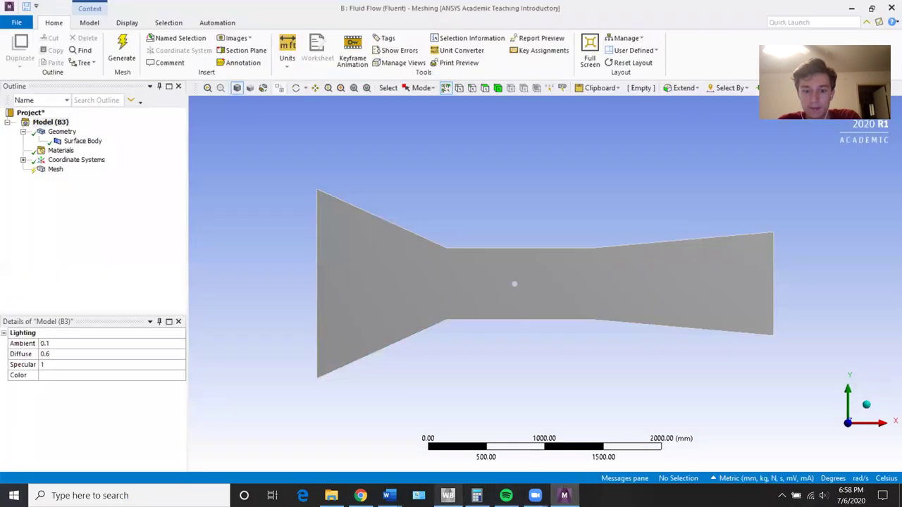
Switch to Workbench, update the Mesh component of system B and return to the Meshing application
left_click(448, 495)
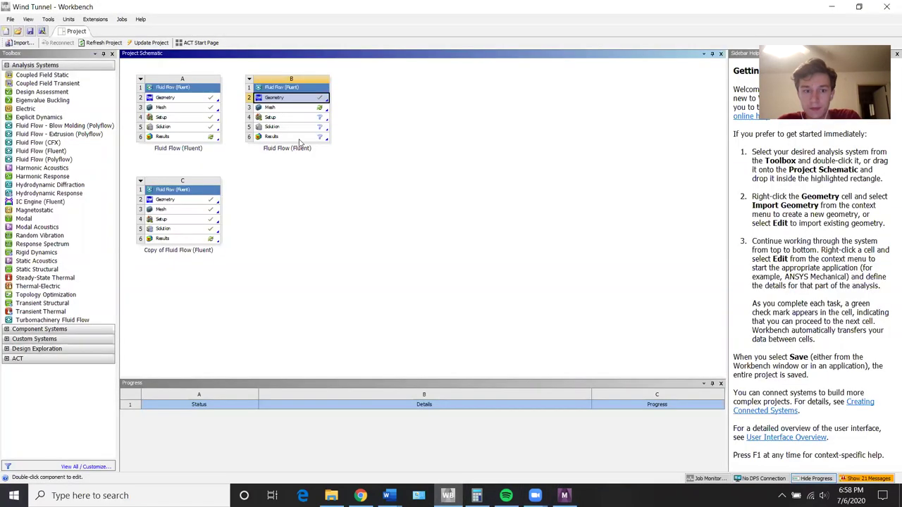
double_click(282, 107)
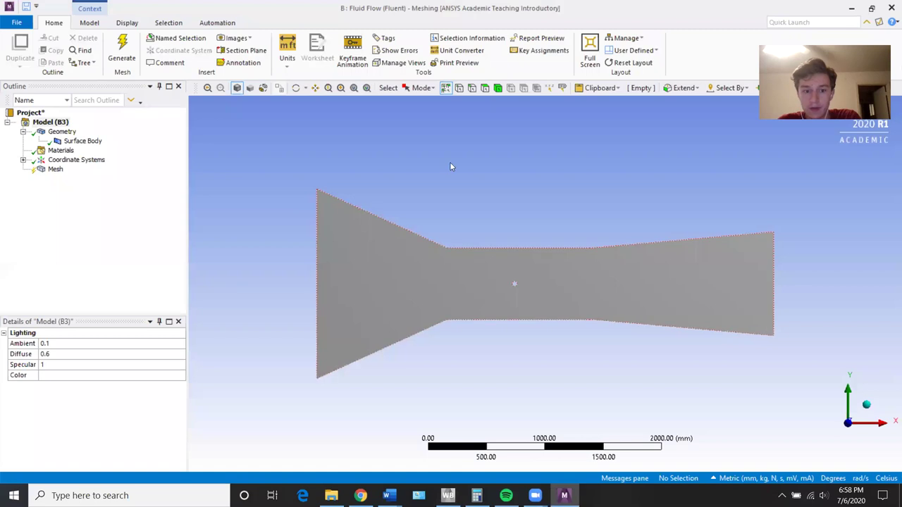
left_click(448, 495)
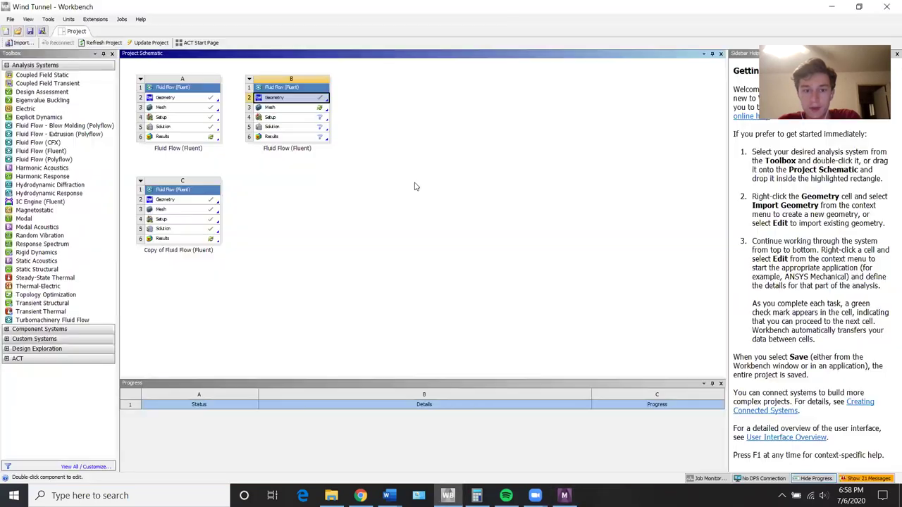
right_click(291, 108)
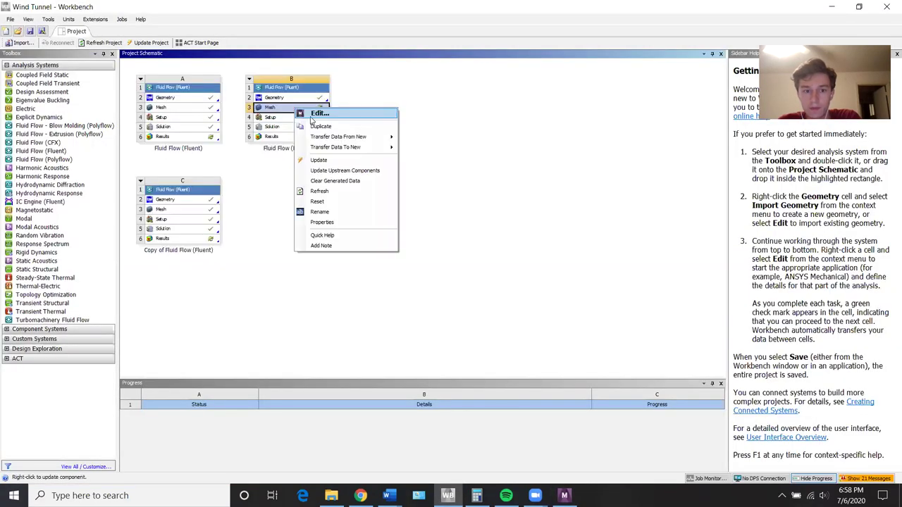
left_click(333, 160)
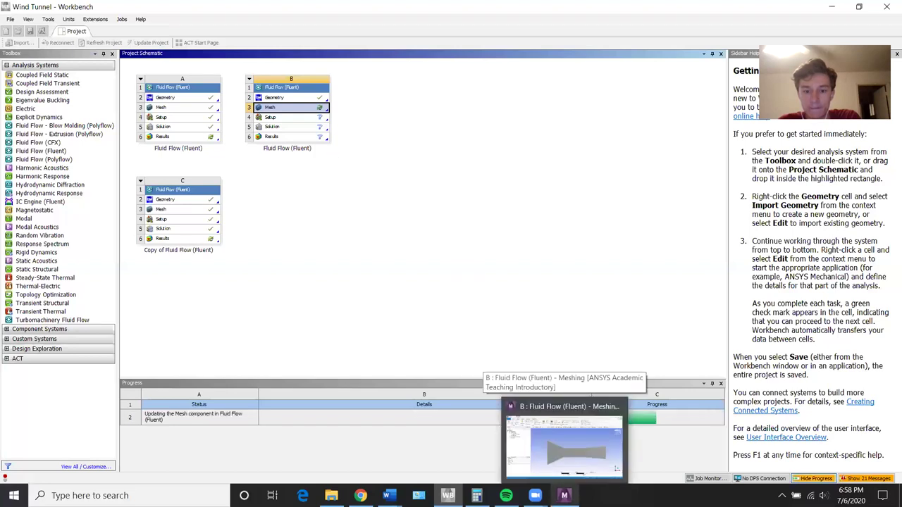
left_click(564, 440)
left_click(448, 494)
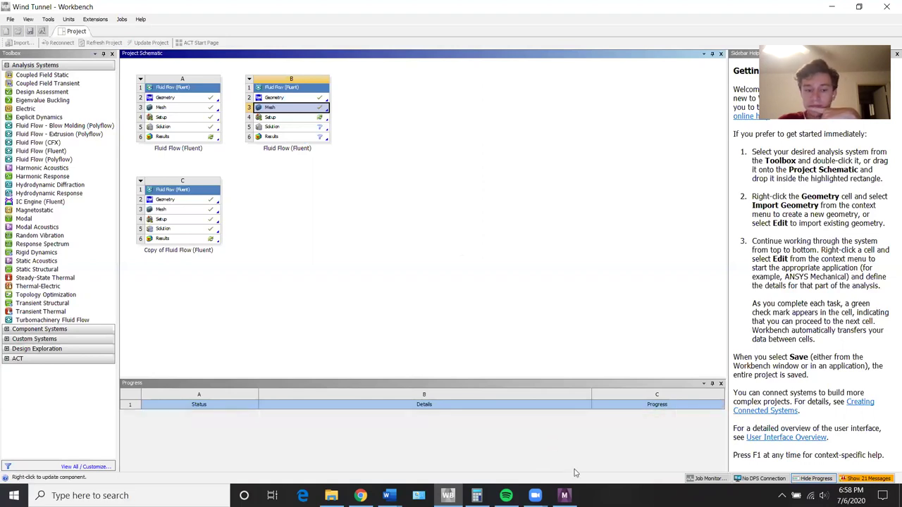
left_click(563, 496)
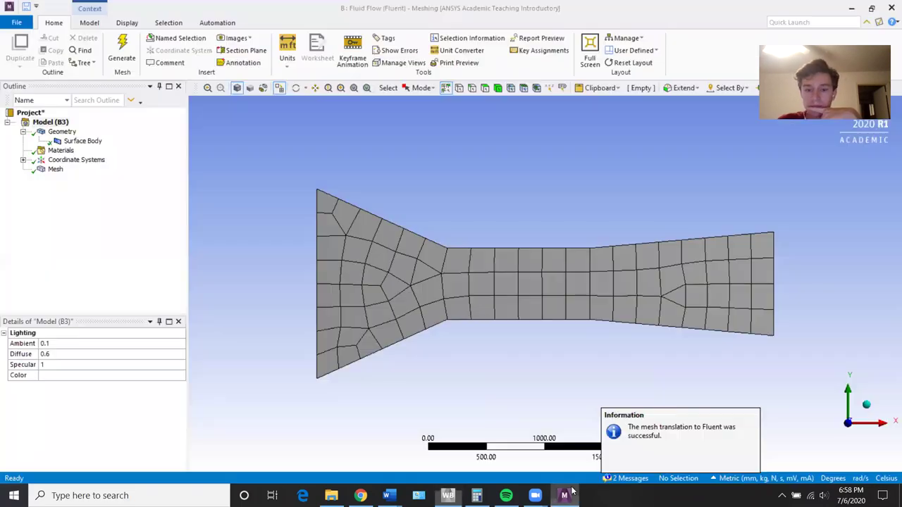
Insert a Method under Mesh and scope it to the whole surface body
left_click(55, 170)
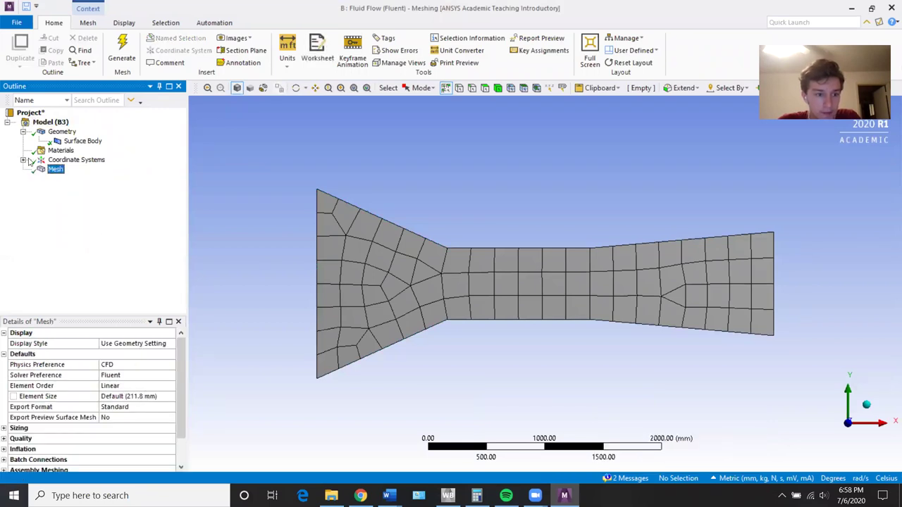
left_click(76, 160)
left_click(55, 170)
scroll(128, 392, "down", 1)
scroll(128, 392, "up", 1)
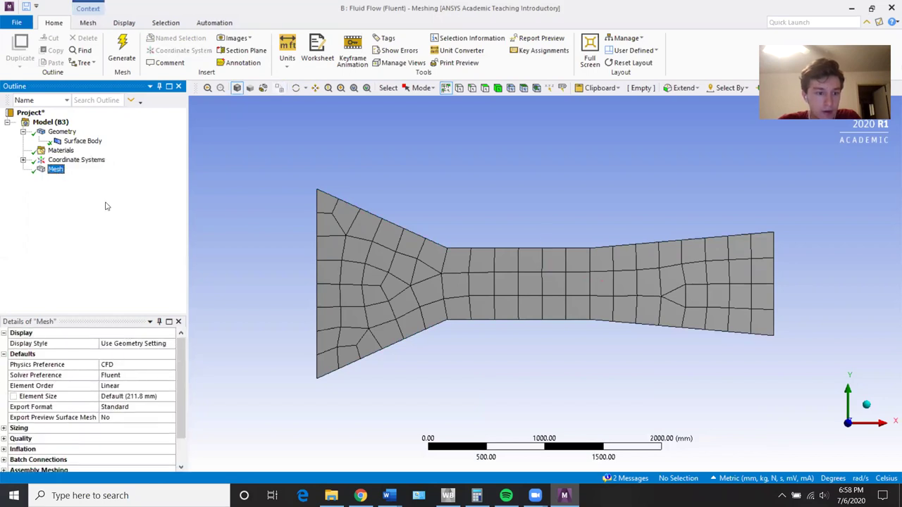
right_click(60, 171)
mouse_move(85, 178)
left_click(224, 178)
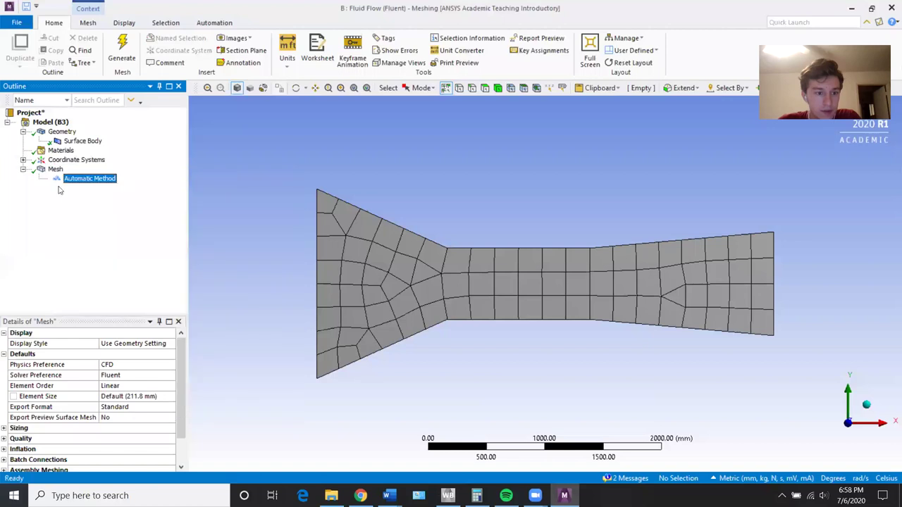
key("ctrl+a")
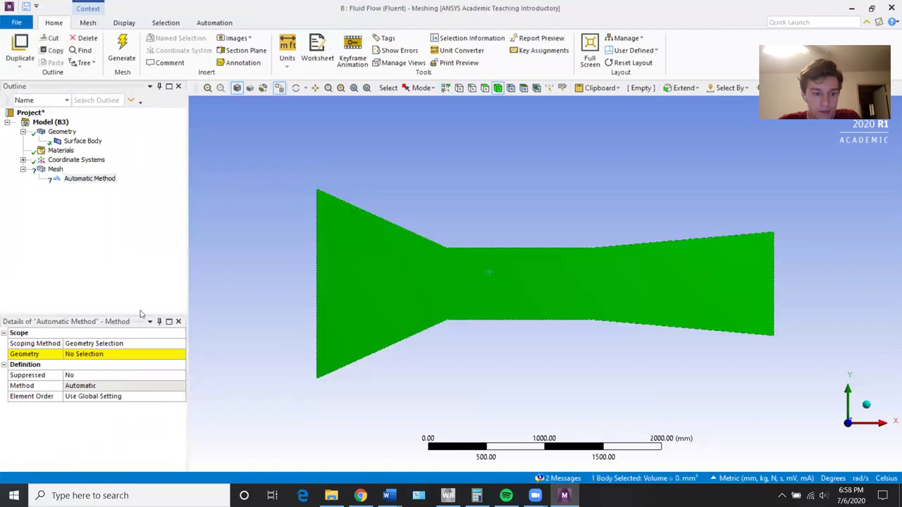
left_click(116, 354)
left_click(112, 356)
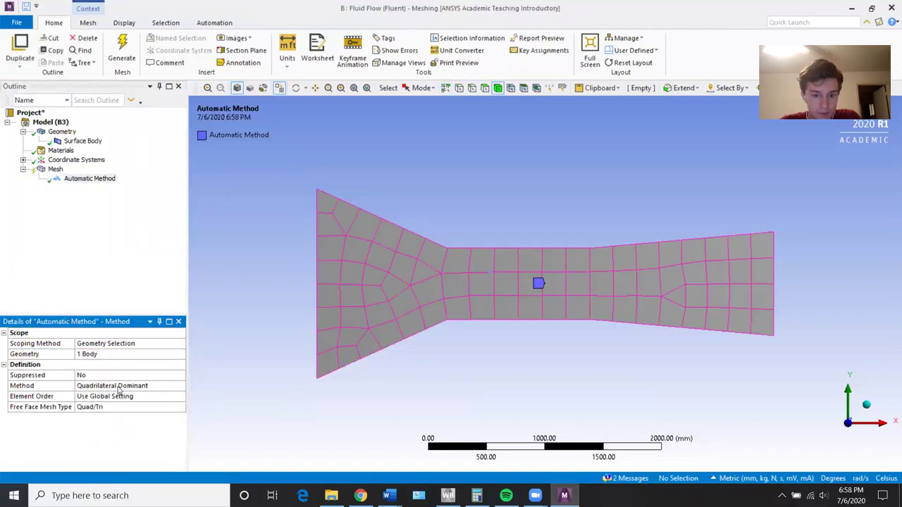
Change the meshing method to Triangles and generate the mesh
left_click(119, 386)
left_click(181, 387)
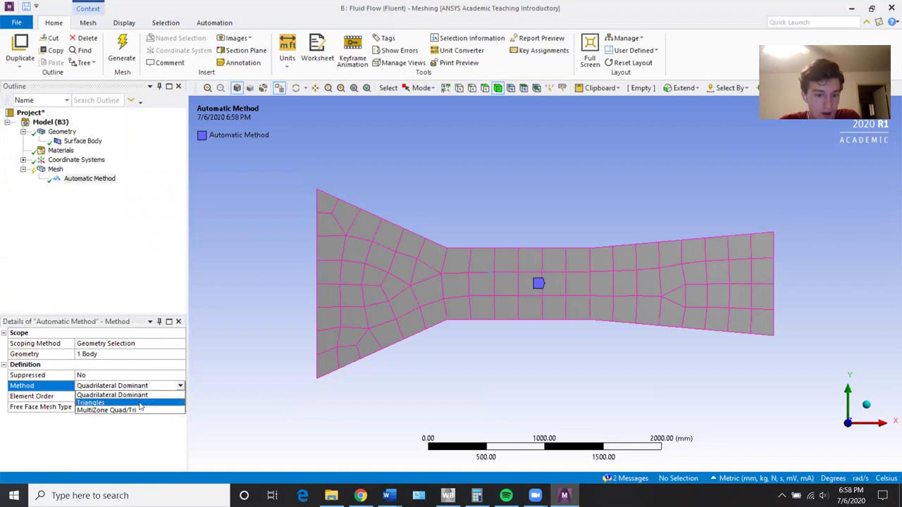
left_click(140, 406)
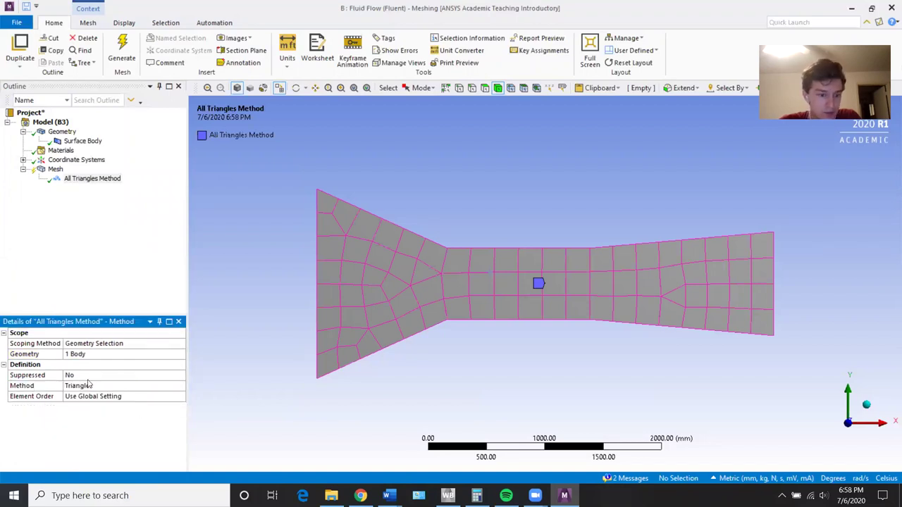
left_click(121, 59)
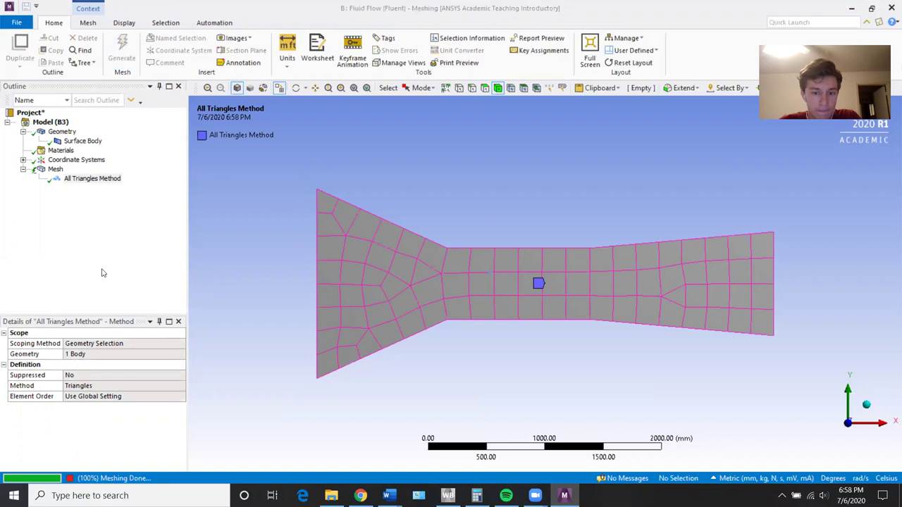
Set the global mesh element size to 10 mm and regenerate the mesh
left_click(55, 169)
left_click(141, 398)
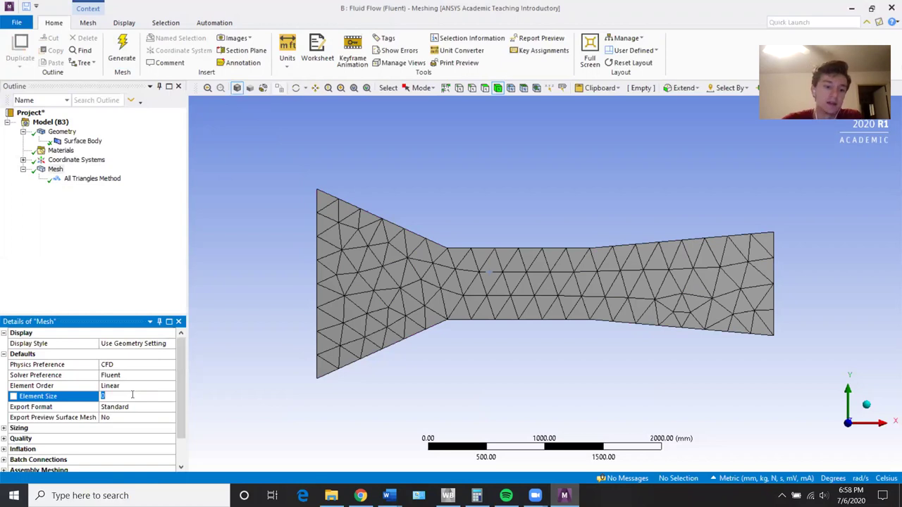
type("10")
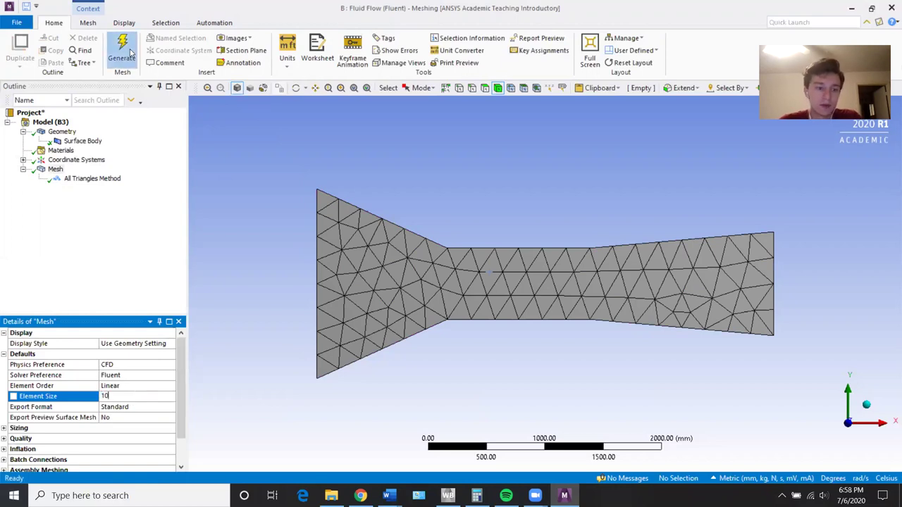
left_click(121, 58)
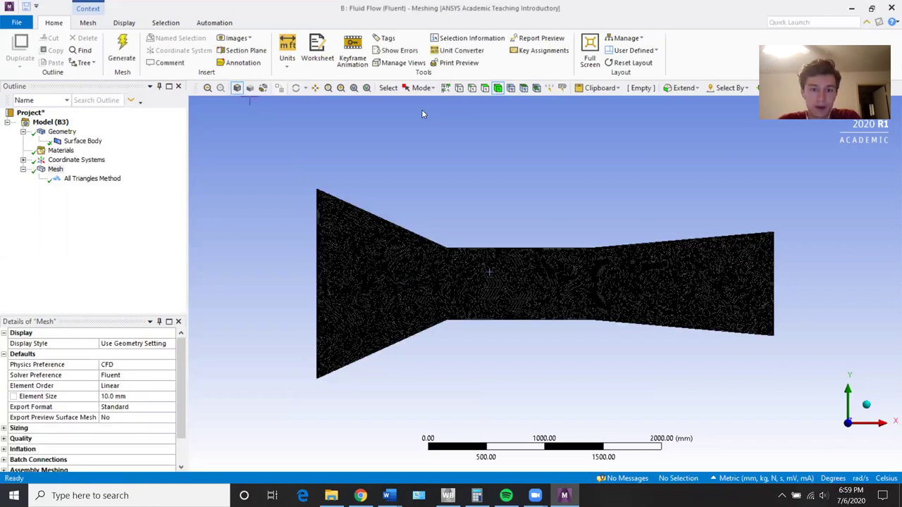
Create a named selection called "velocity inlet" from the vertical edge at the wide contraction end of the tunnel
left_click(472, 88)
left_click(317, 271)
type("n")
type("v")
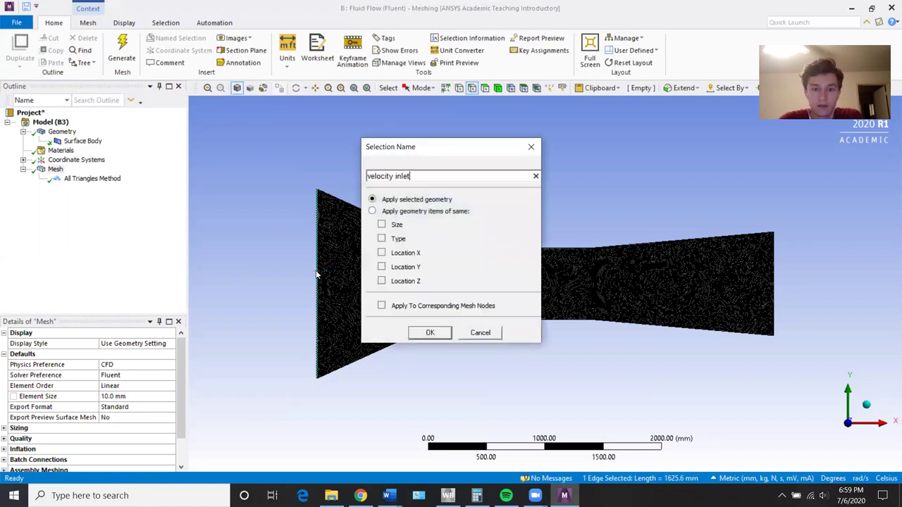
left_click(430, 333)
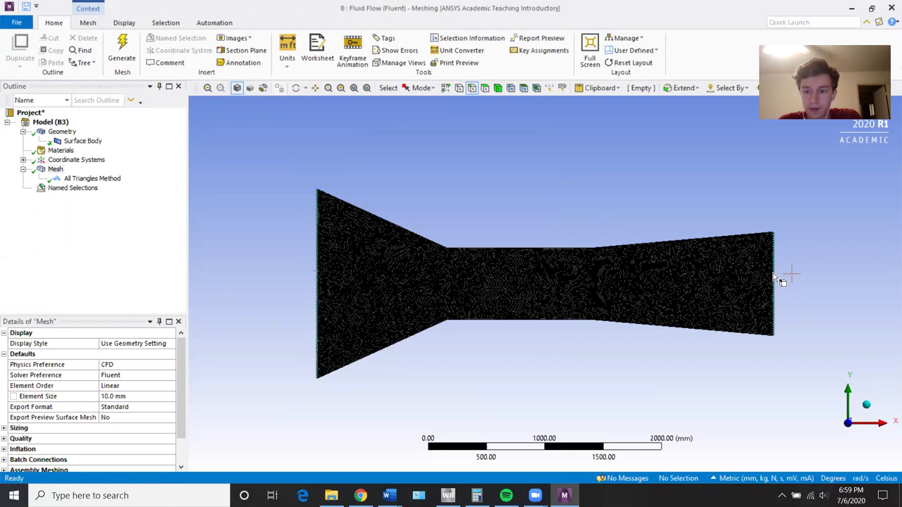
Create a named selection called "pressure outlet" from the vertical edge at the diffuser end
left_click(773, 276)
type("npre")
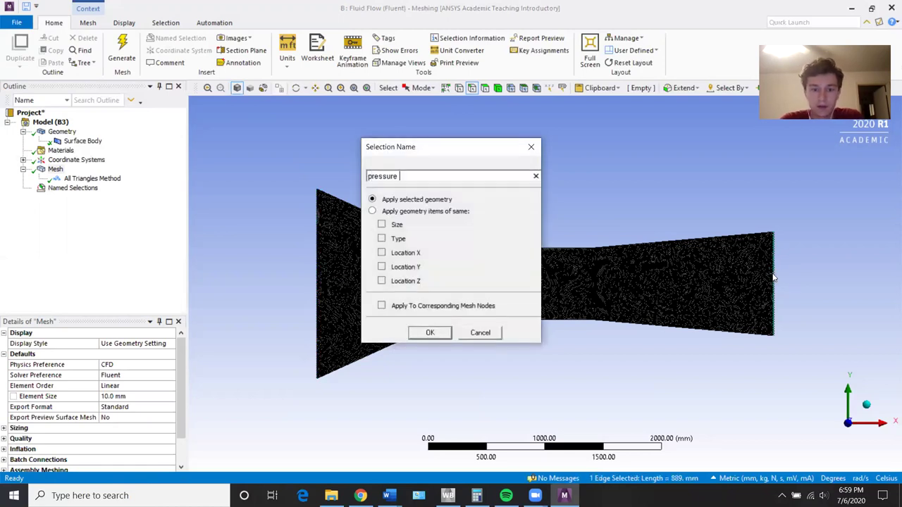
key("Return")
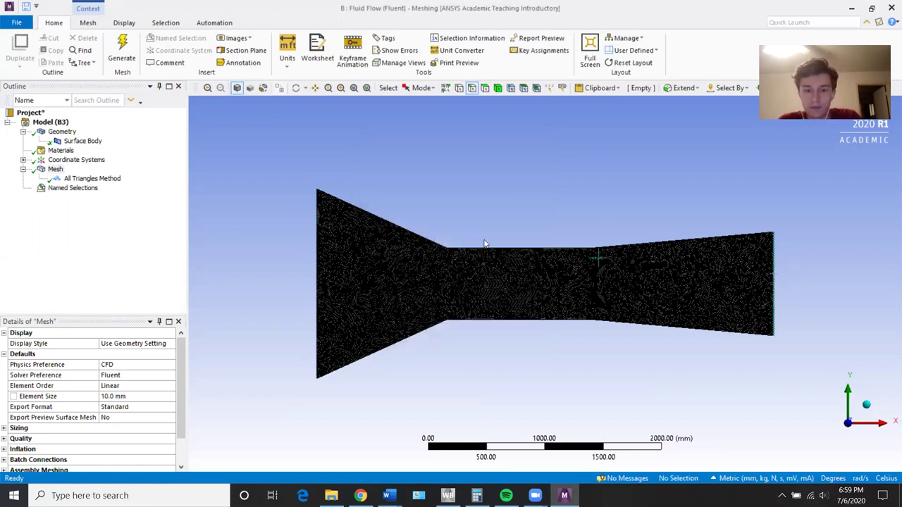
Create a named selection called "wind tunnel wall" from the six upper and lower boundary edges of the tunnel
left_click(453, 245)
left_click(525, 249, "ctrl")
left_click(620, 246, "ctrl")
left_click(446, 325, "ctrl")
left_click(588, 321, "ctrl")
left_click(636, 326, "ctrl")
type("n")
type("w")
type("ind tunnel wall")
left_click(429, 334)
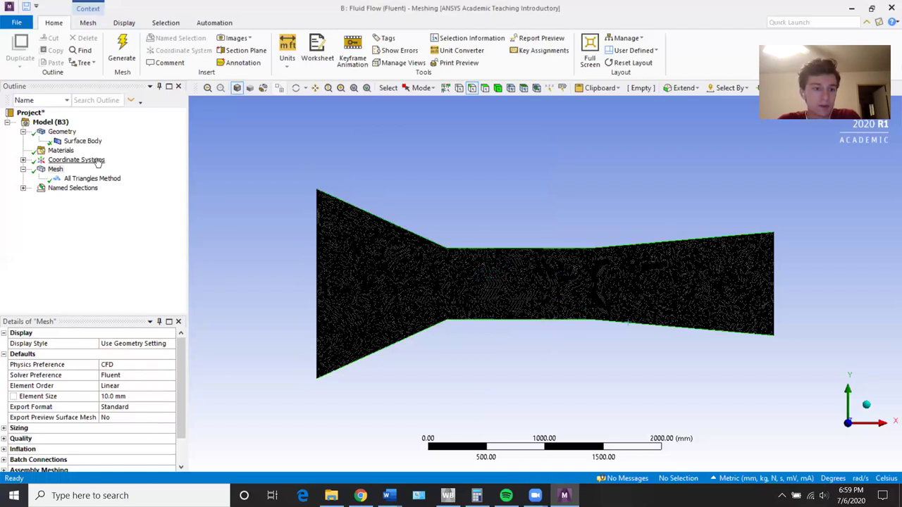
Review the pressure outlet and wind tunnel wall named selections, and return to Workbench
left_click(24, 188)
left_click(83, 207)
left_click(79, 217)
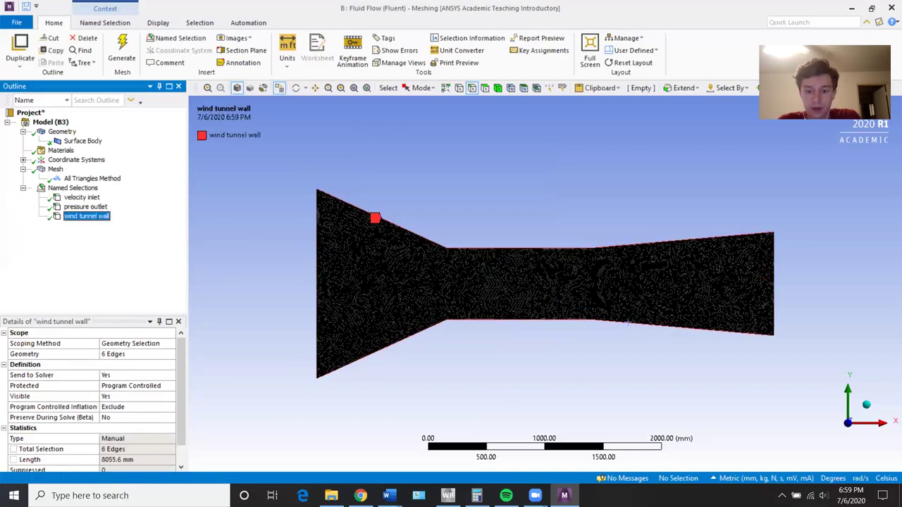
key("alt+Tab")
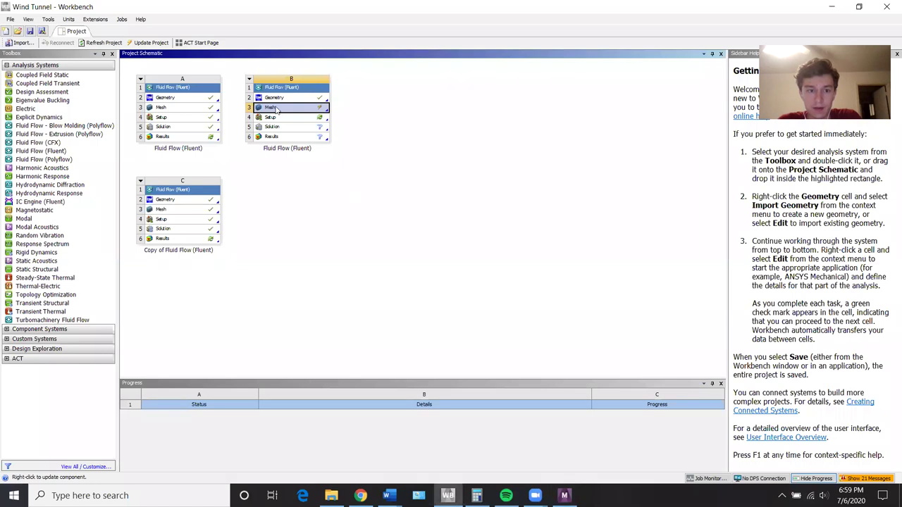
Update the mesh of Fluid Flow system B in the project schematic and close the Meshing editor
right_click(275, 107)
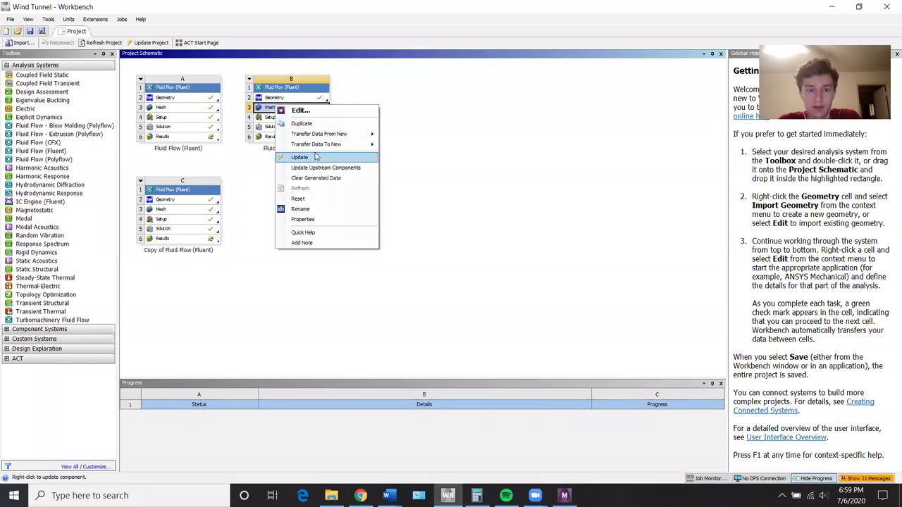
left_click(314, 155)
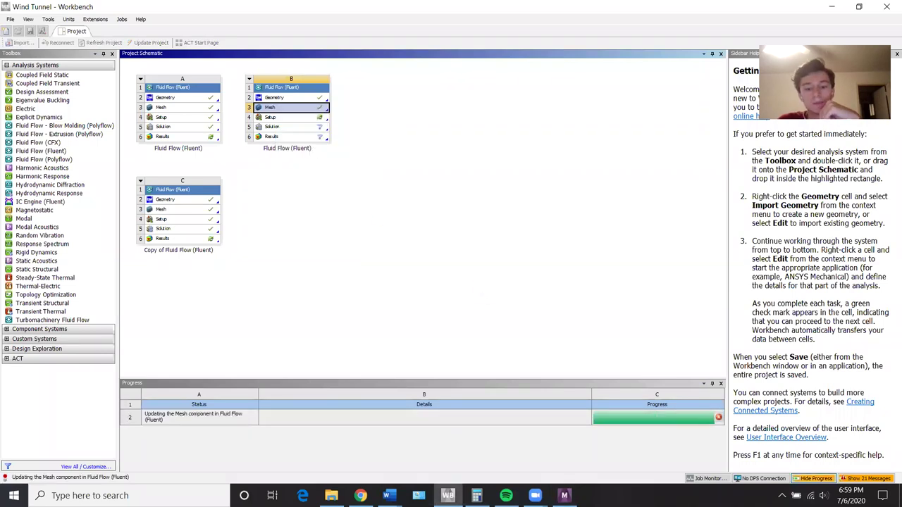
key("alt+F4")
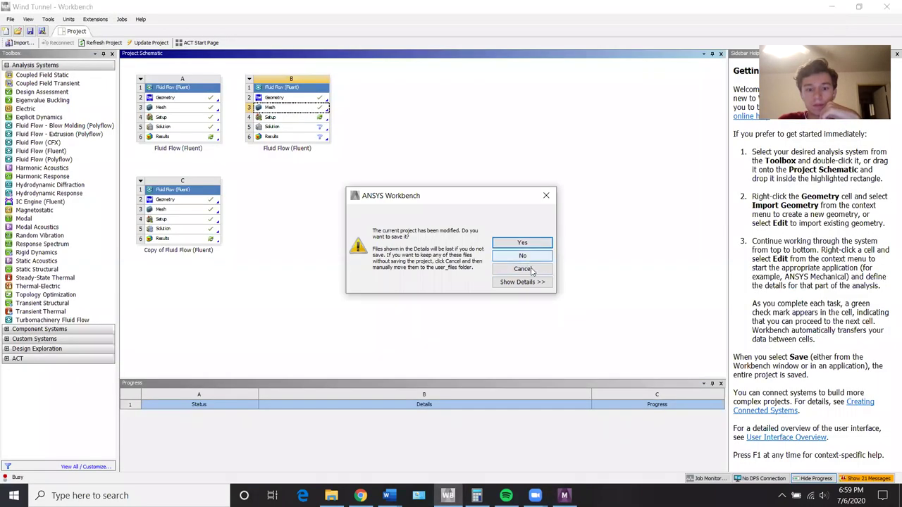
left_click(522, 269)
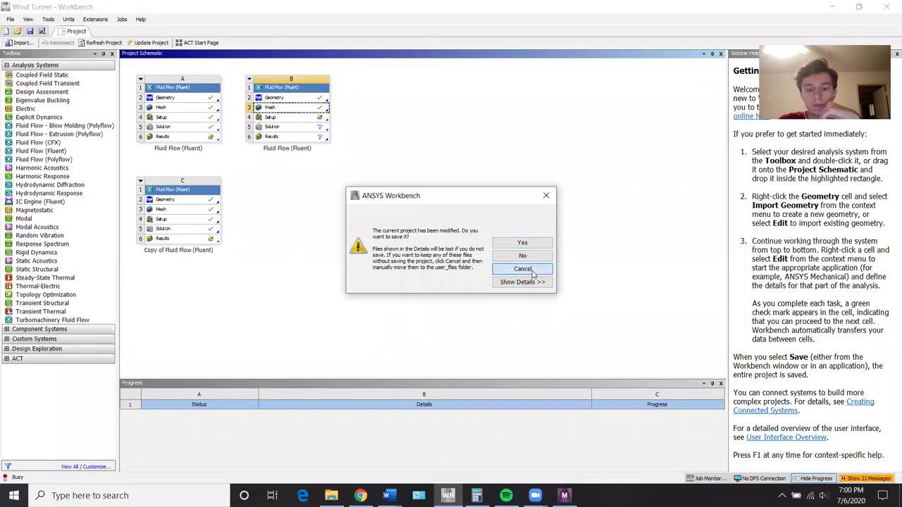
left_click(563, 495)
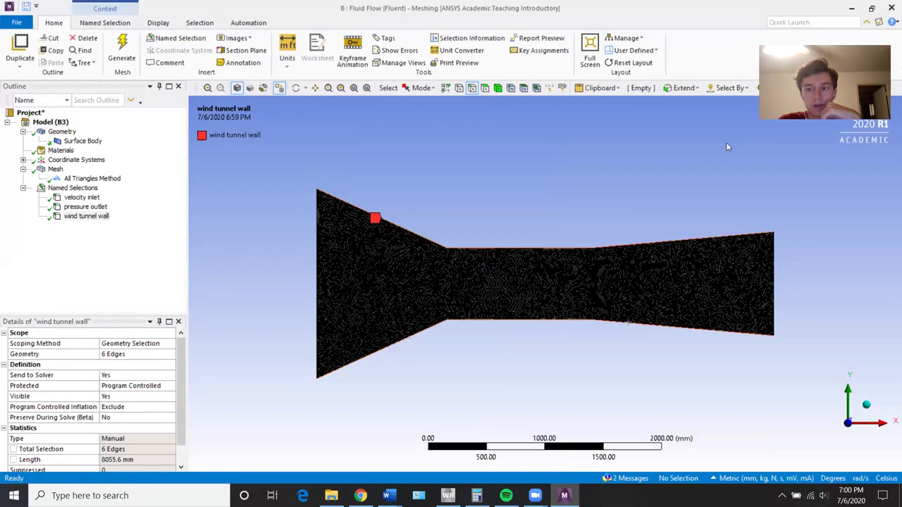
left_click(891, 8)
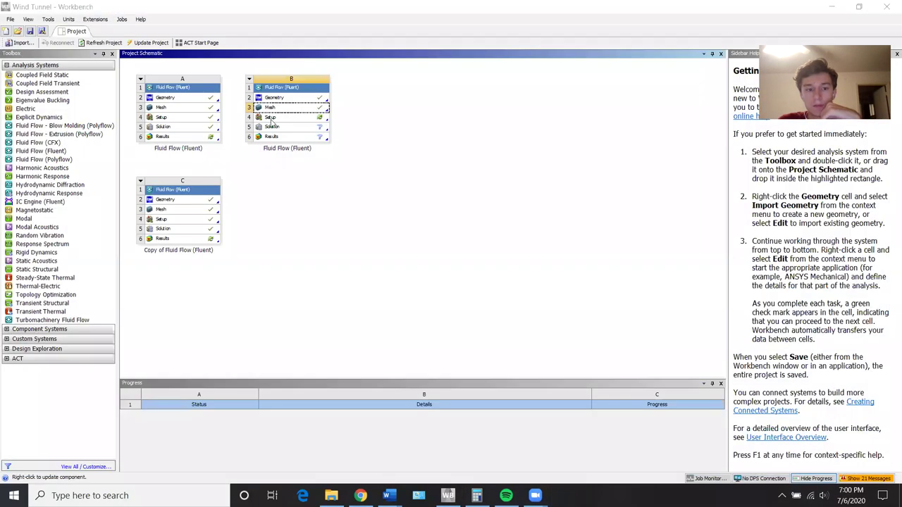
Launch Fluent from the Setup of system B with double precision enabled
double_click(271, 120)
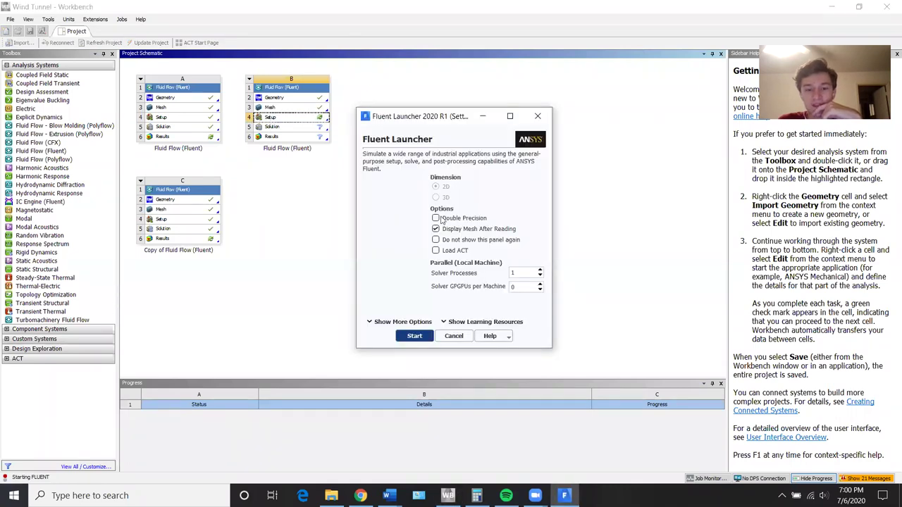
double_click(522, 272)
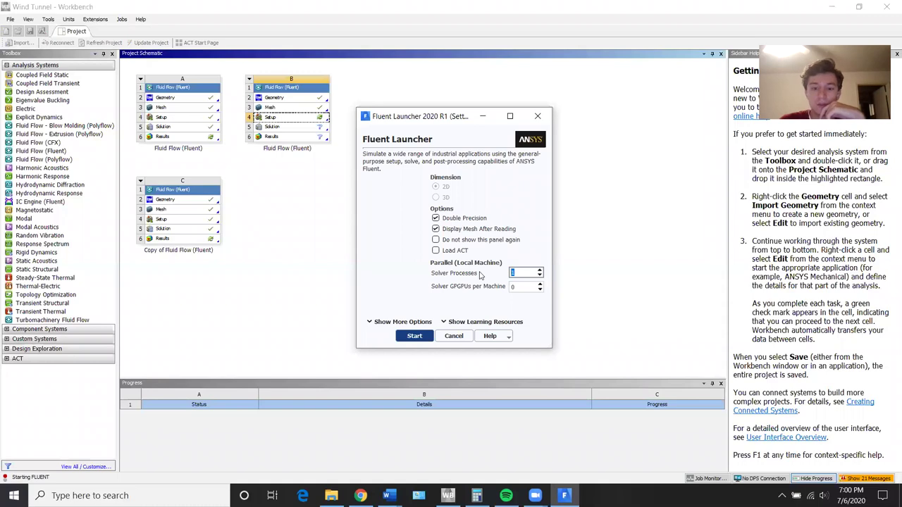
left_click(416, 337)
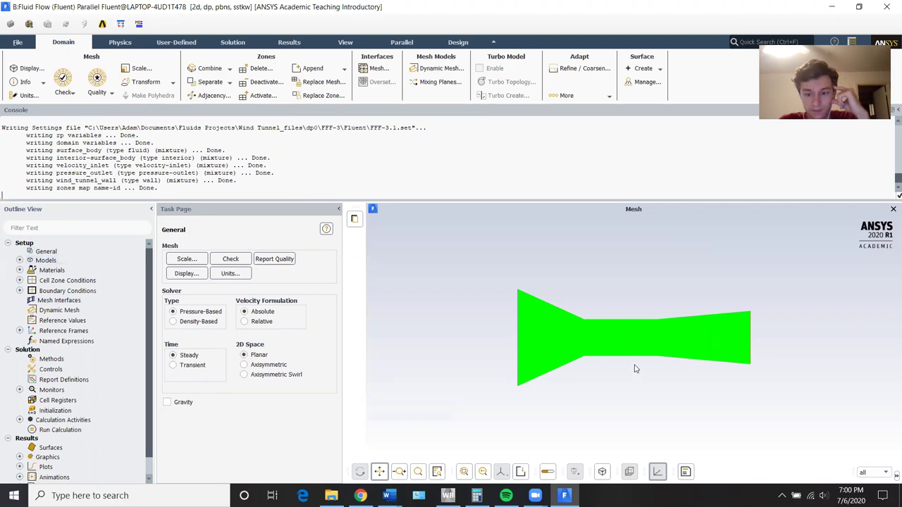
Enable the energy equation among the physics models
mouse_move(389, 495)
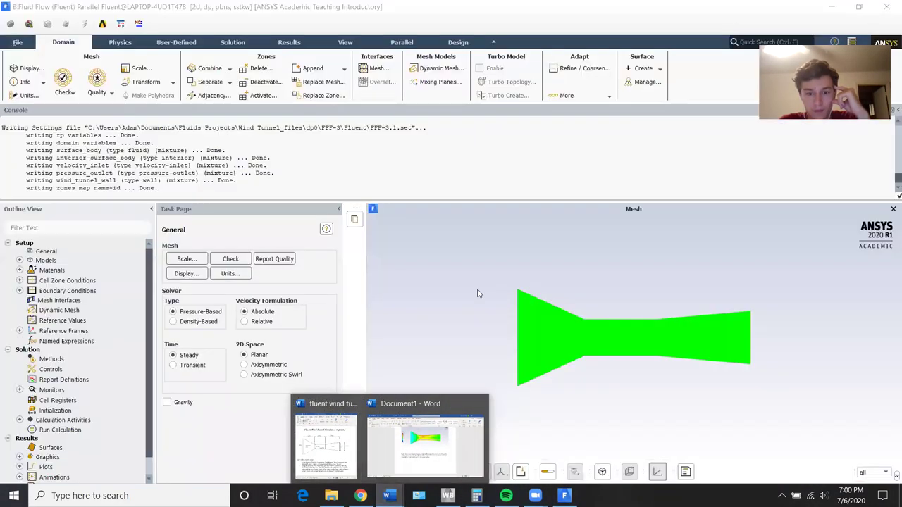
left_click(19, 260)
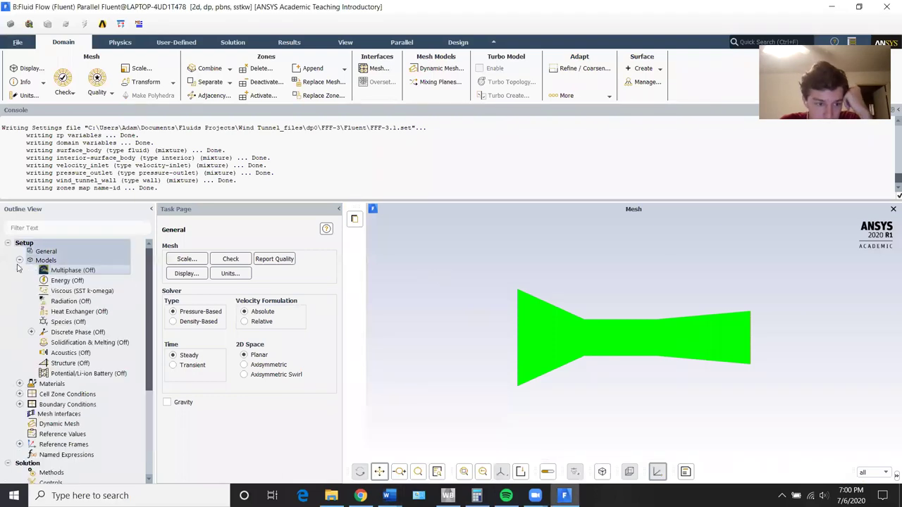
double_click(58, 281)
left_click(197, 342)
left_click(174, 370)
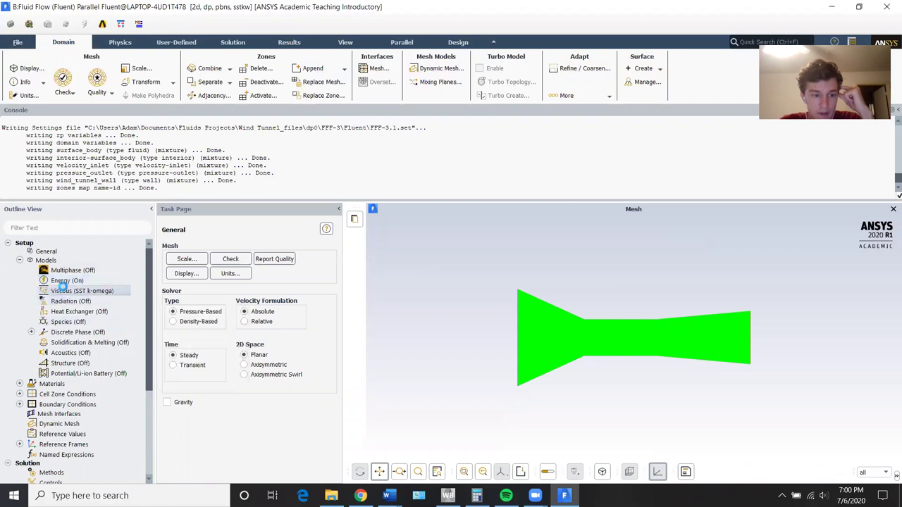
Set the viscous model to standard k-epsilon with Enhanced Wall Treatment, including Pressure Gradient Effects and Thermal Effects
double_click(65, 291)
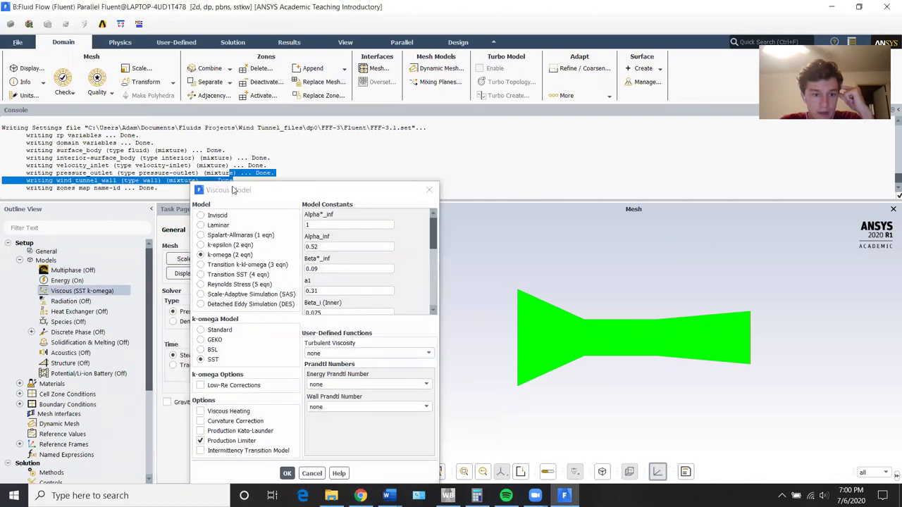
left_click_drag(232, 189, 224, 157)
left_click(204, 212)
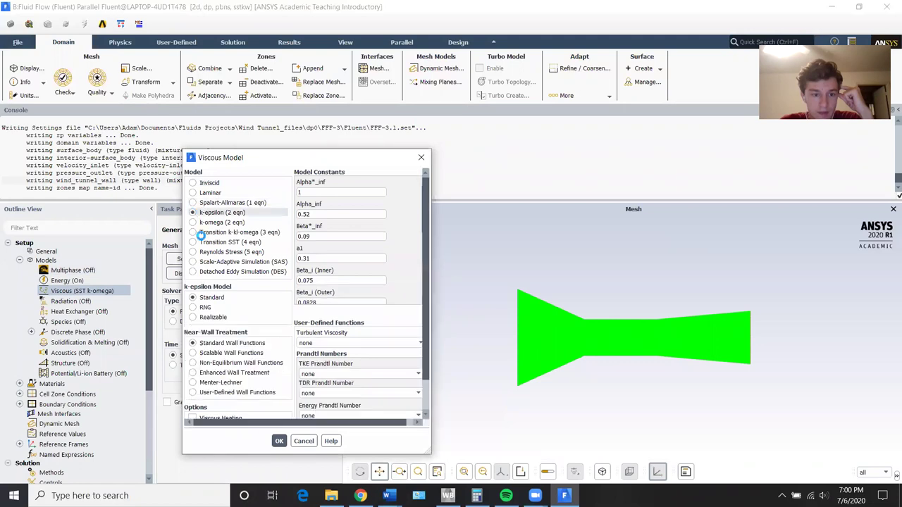
left_click(197, 372)
left_click(197, 418)
left_click(197, 428)
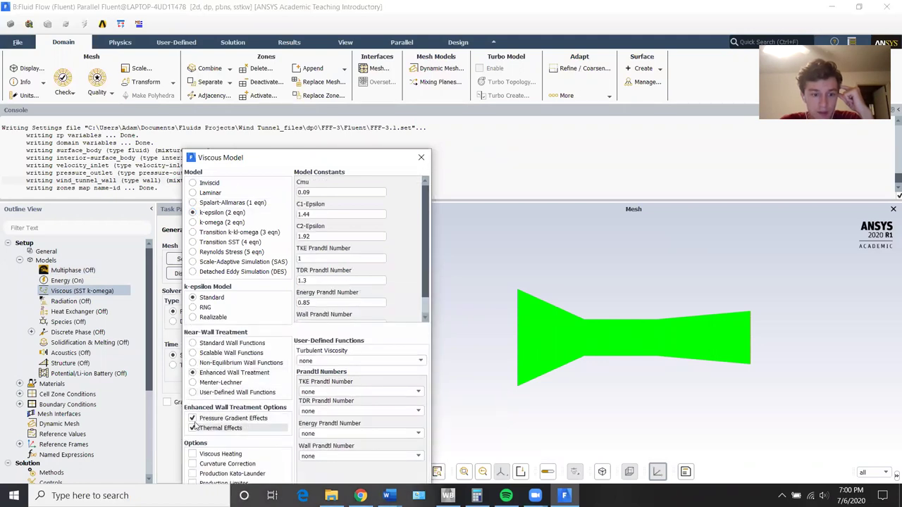
left_click_drag(244, 160, 207, 74)
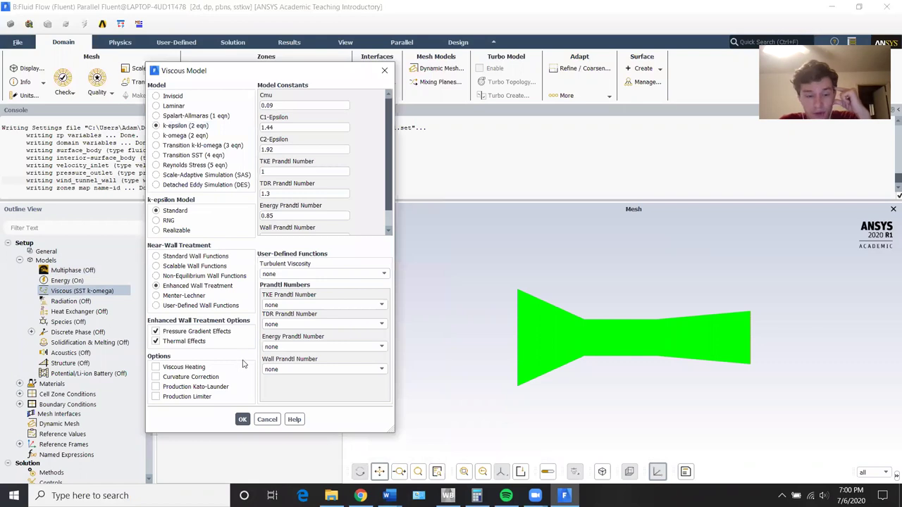
left_click(242, 419)
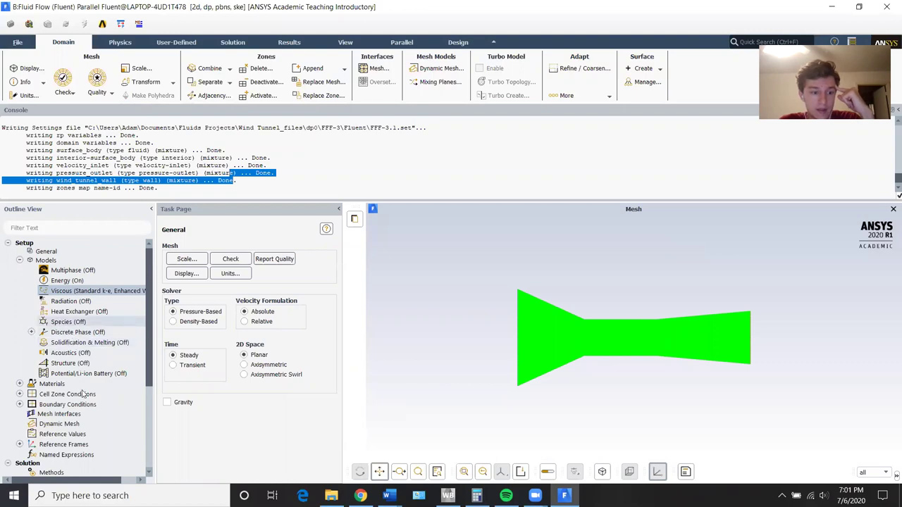
Check the surface_body fluid cell zone and accept it with air as its material
scroll(31, 379, "down", 2)
left_click(19, 358)
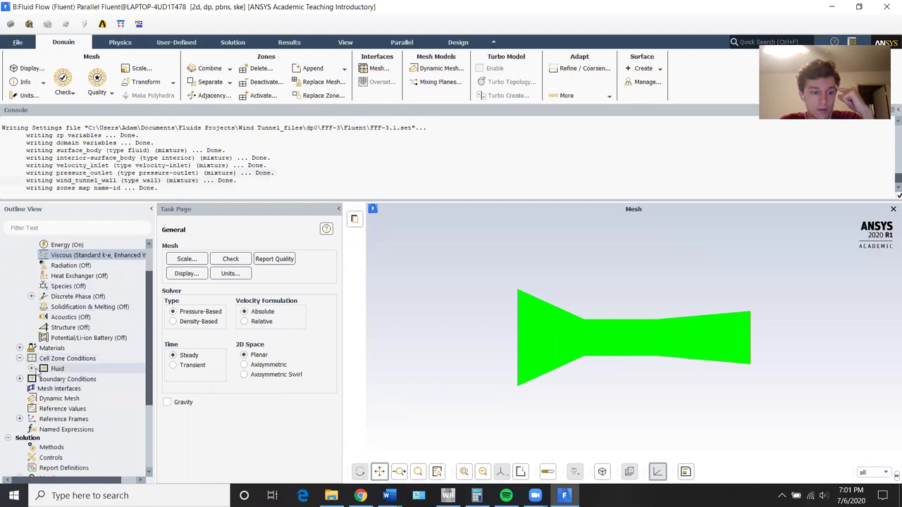
left_click(31, 368)
left_click(86, 379)
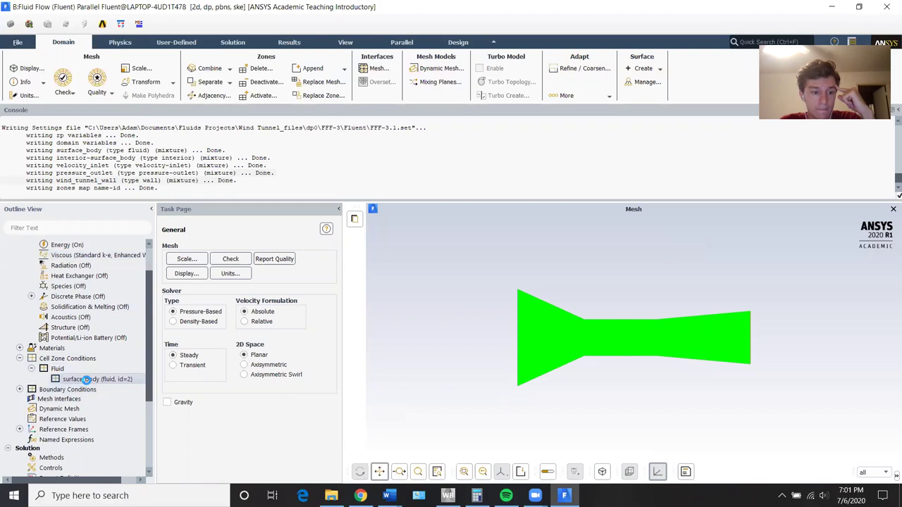
double_click(86, 379)
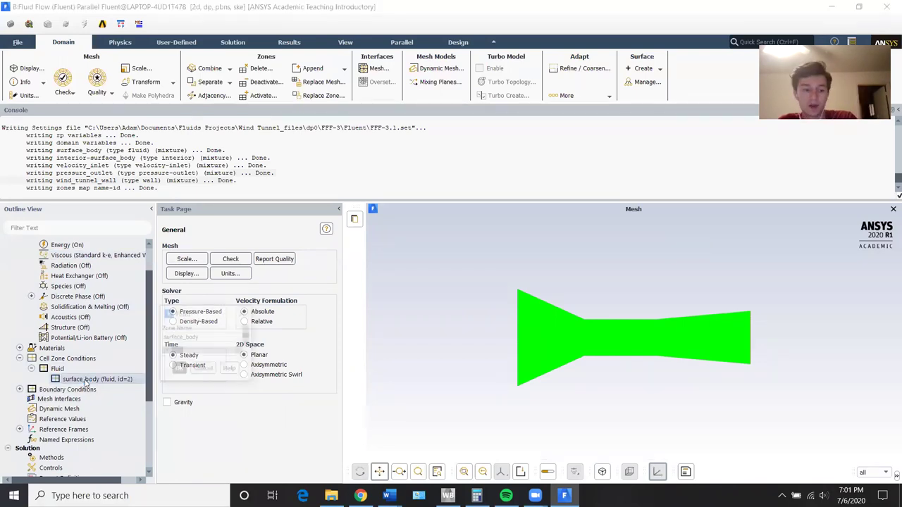
left_click_drag(280, 321, 281, 209)
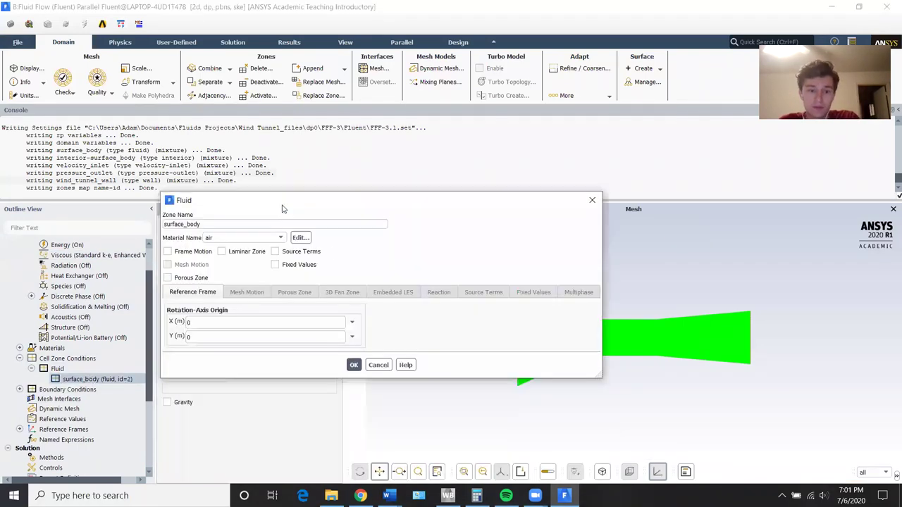
left_click(354, 364)
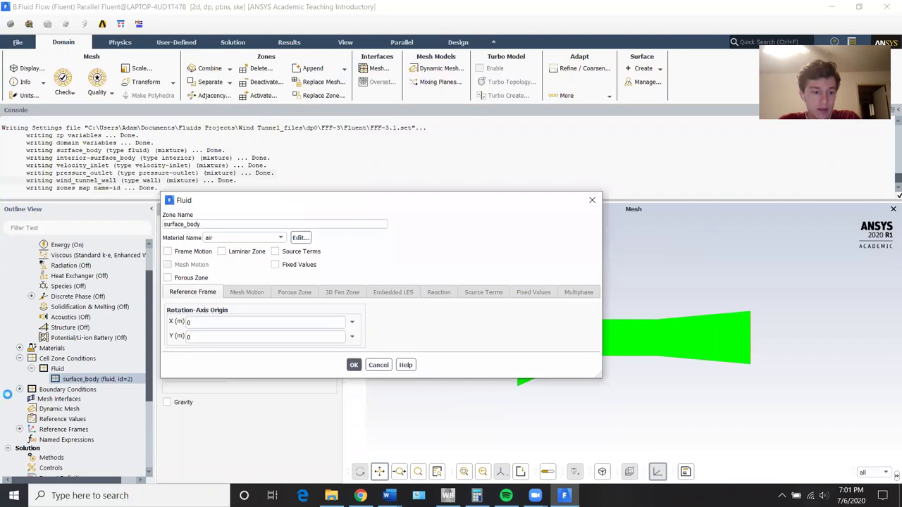
Set the velocity magnitude of the velocity_inlet boundary condition to 10 m/s, checking its thermal settings before accepting
left_click(20, 389)
scroll(55, 394, "down", 2)
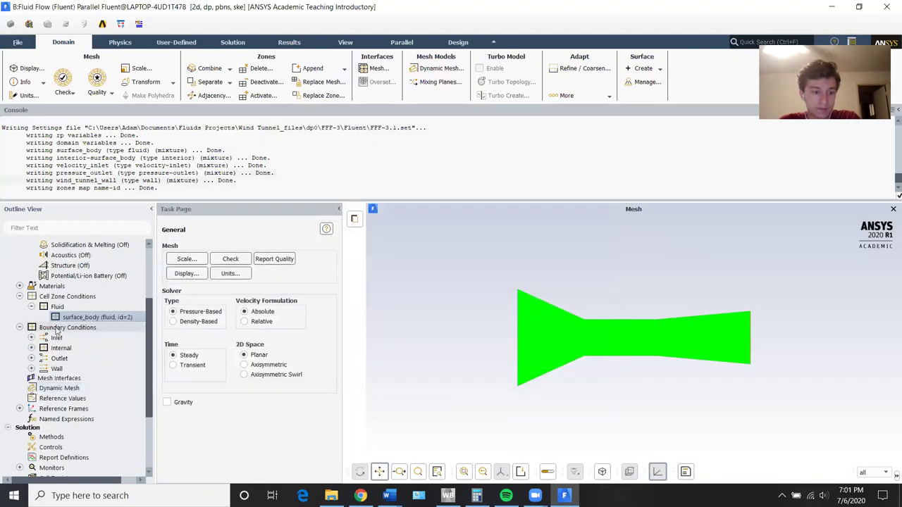
double_click(64, 327)
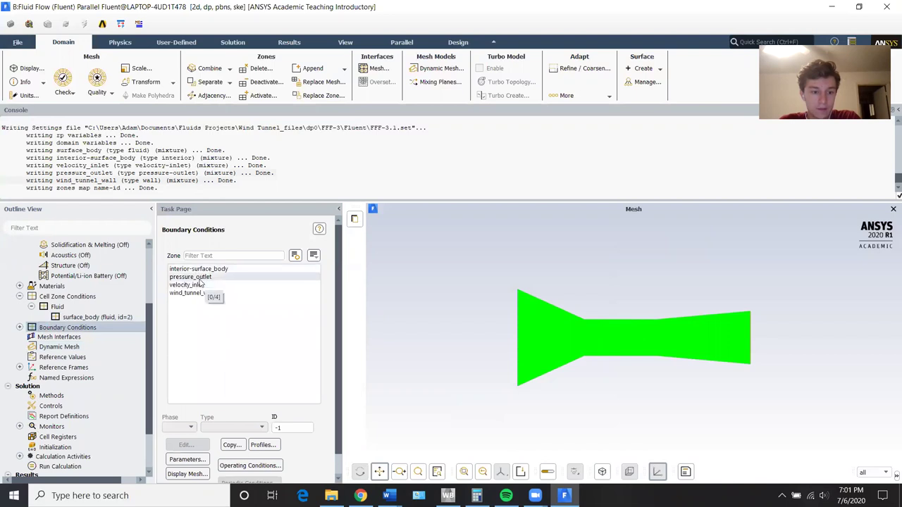
left_click(205, 285)
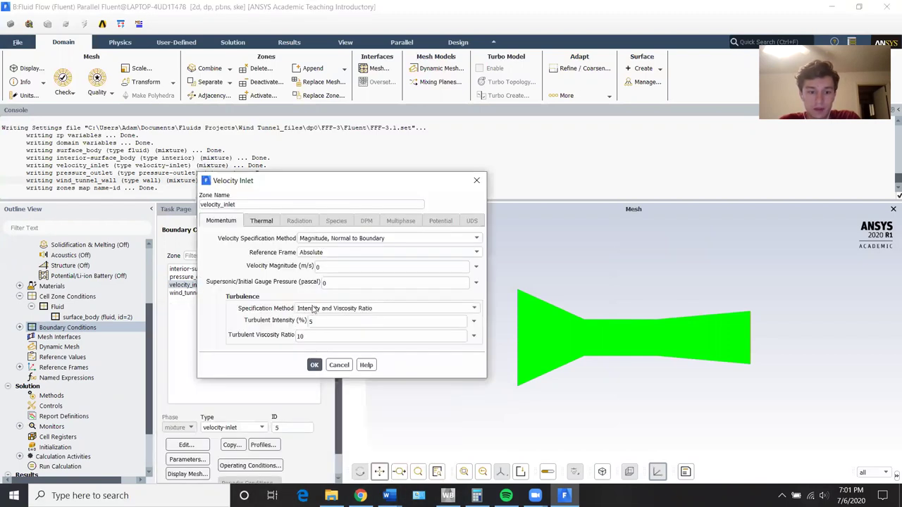
double_click(320, 266)
type("1")
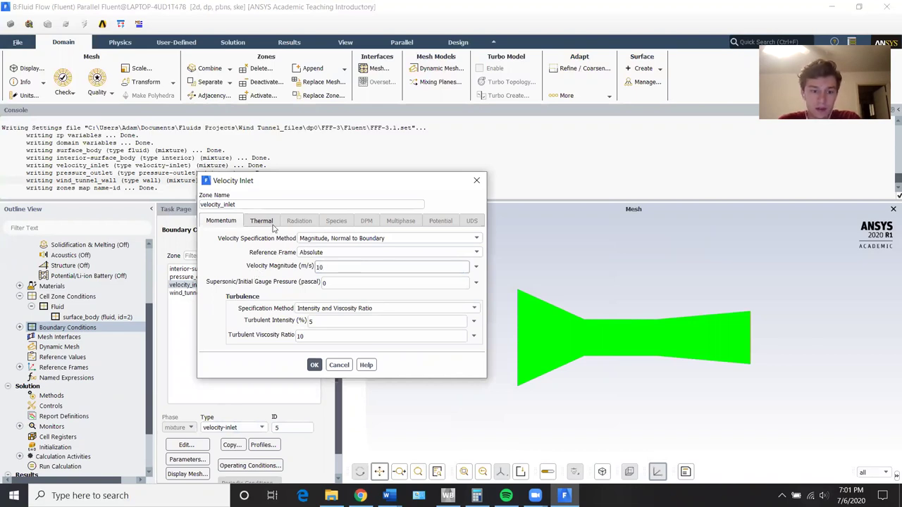
left_click(269, 222)
left_click(236, 223)
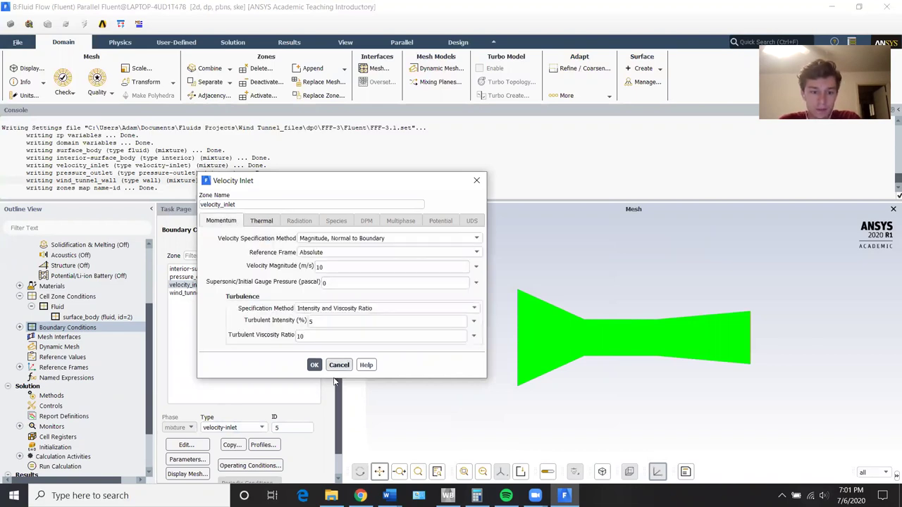
left_click(314, 365)
Open the pressure_outlet boundary condition for editing and show its thermal settings
left_click(190, 277)
left_click(195, 445)
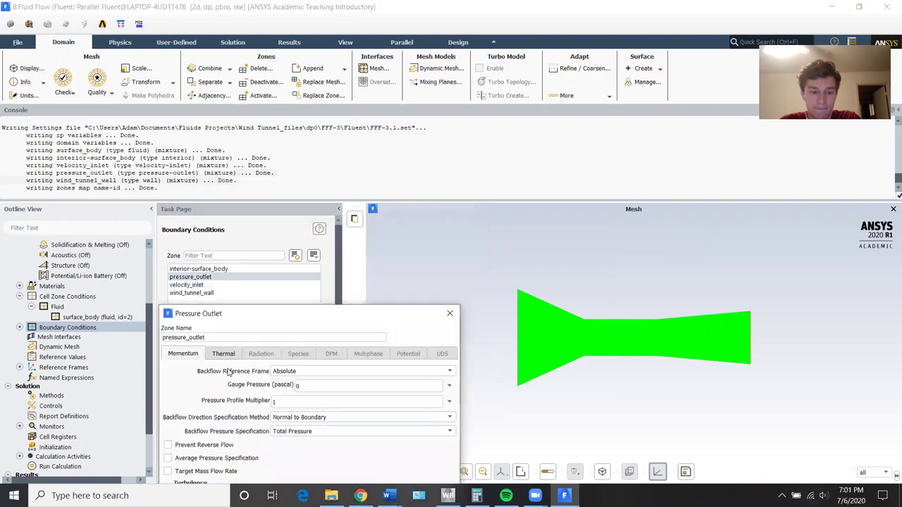
left_click_drag(236, 321, 270, 168)
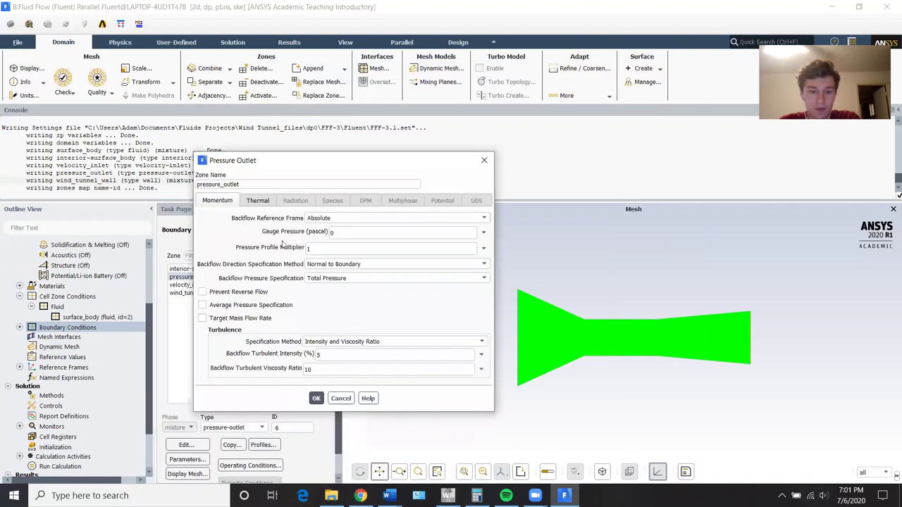
left_click(261, 200)
left_click(312, 219)
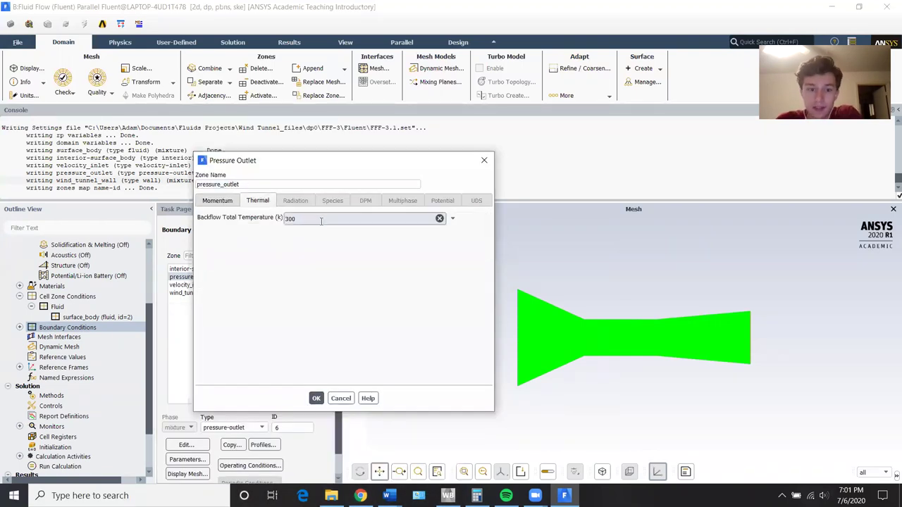
Try backflow total temperatures of 299.5 K and 300.5 K for the pressure outlet
left_click_drag(320, 221, 248, 227)
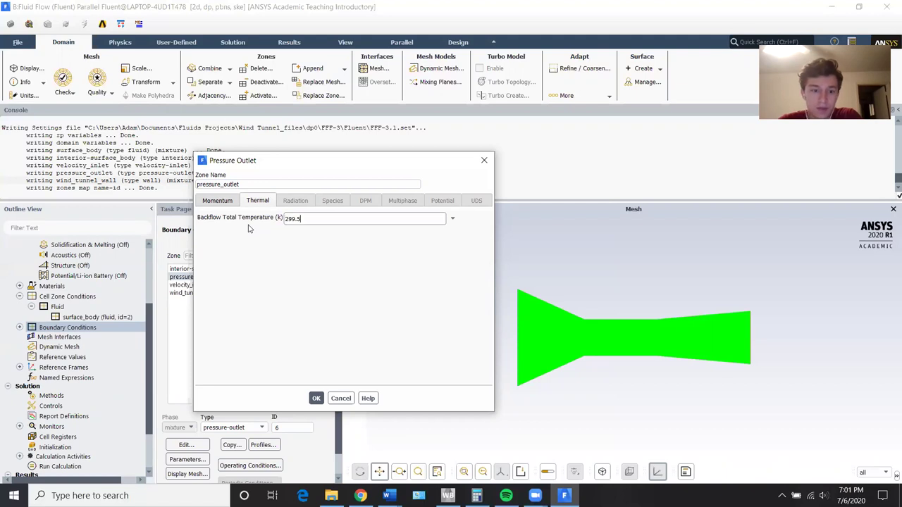
key("ctrl+a")
type("300.5")
left_click(278, 229)
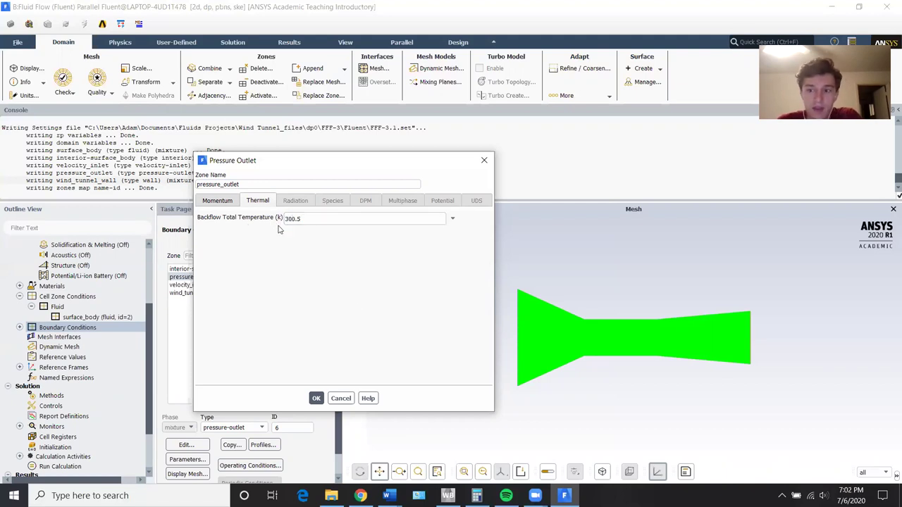
Try a backflow total temperature of 300 K for the pressure outlet, checking its momentum settings before returning to the thermal ones
double_click(347, 215)
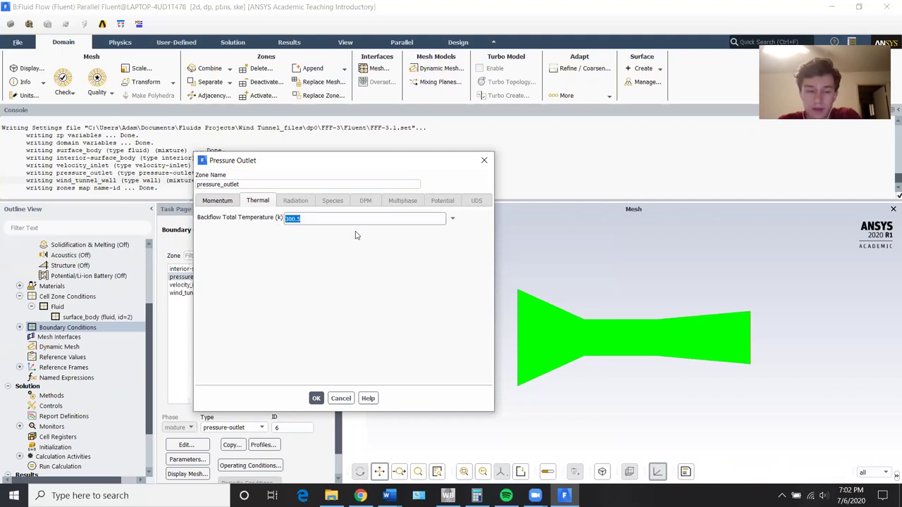
type("300")
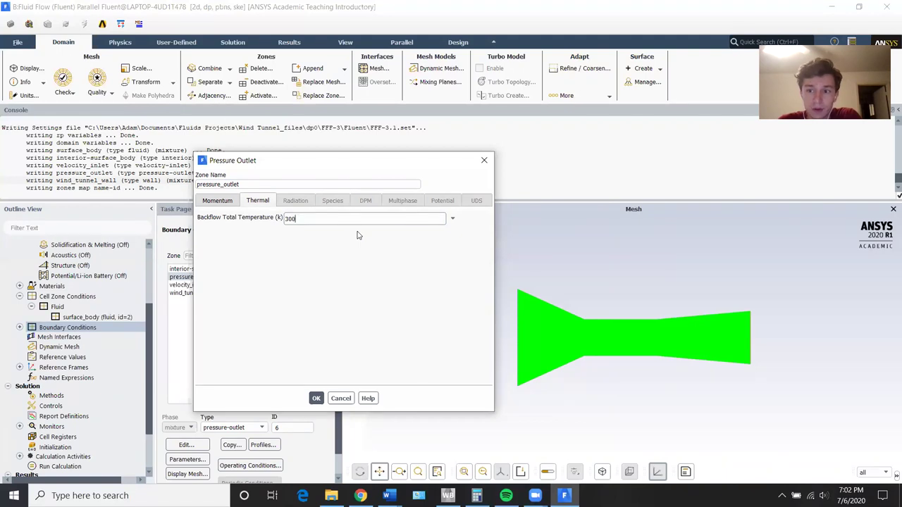
left_click(217, 201)
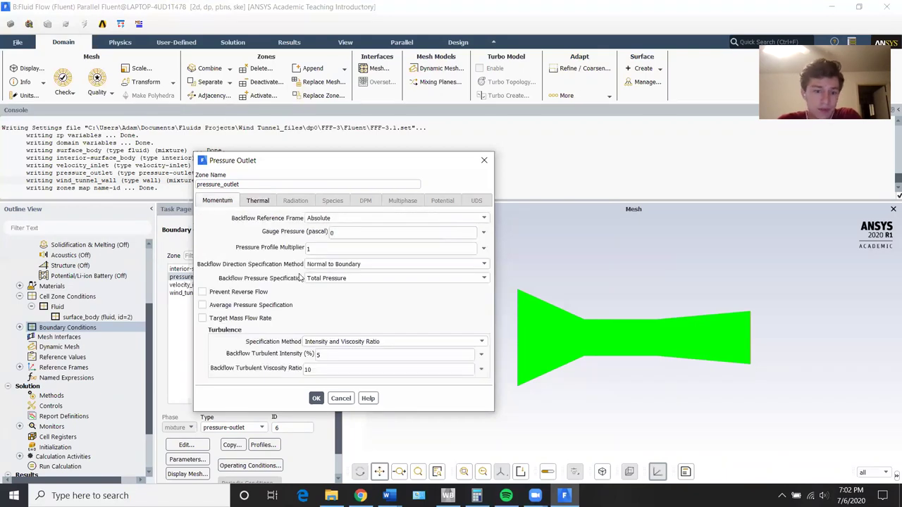
left_click(258, 202)
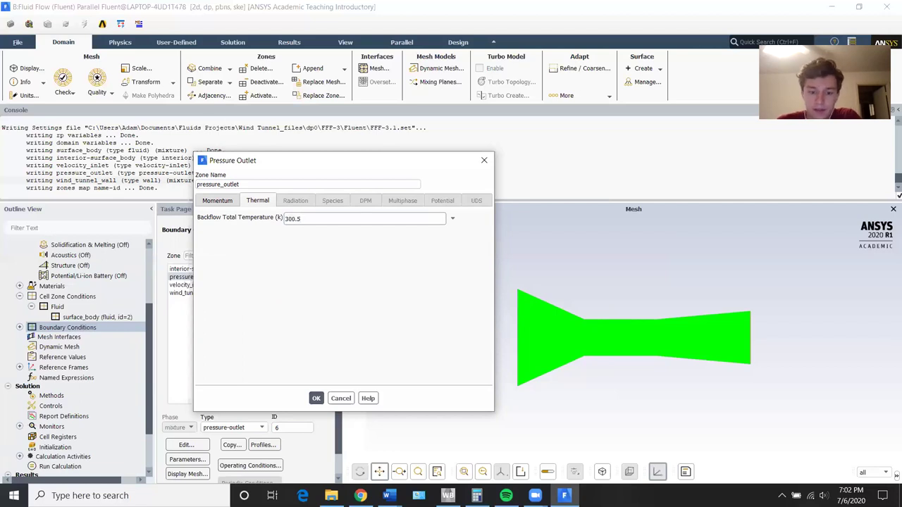
Switch to Document1 in Word, examine the velocity contour figure and the temperature note, and return to Fluent
mouse_move(386, 495)
left_click(410, 422)
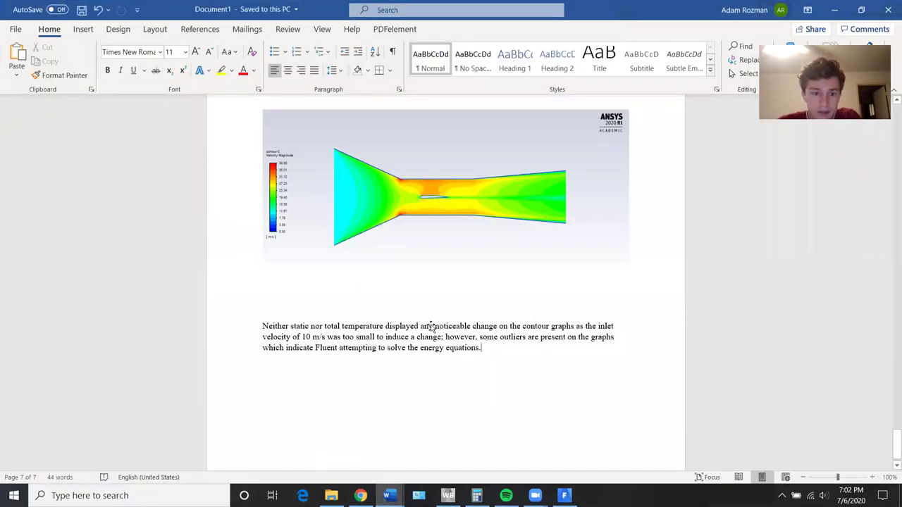
scroll(431, 326, "up", 4)
scroll(430, 326, "down", 3)
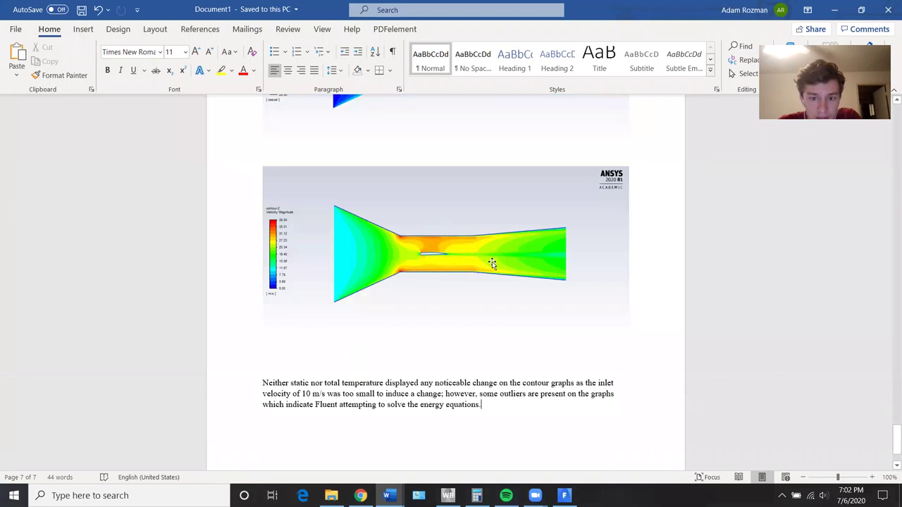
left_click(337, 259)
left_click(632, 252)
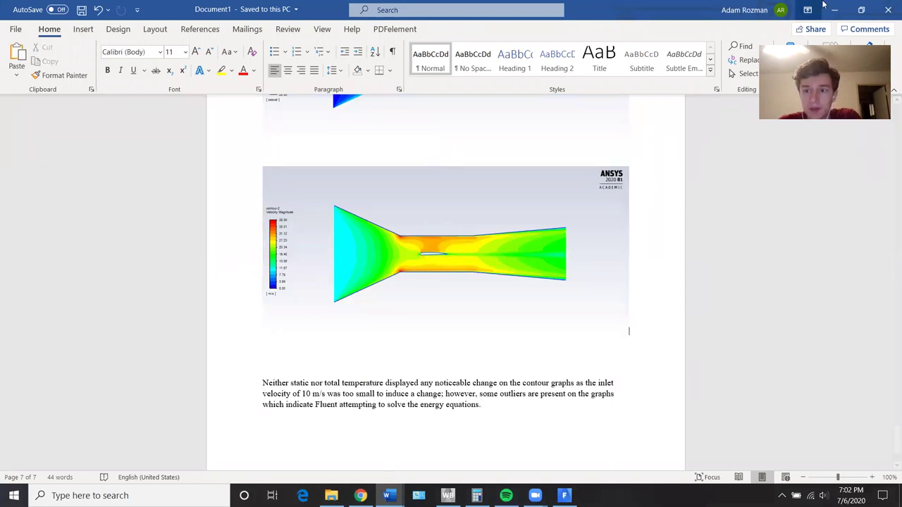
key("alt+Tab")
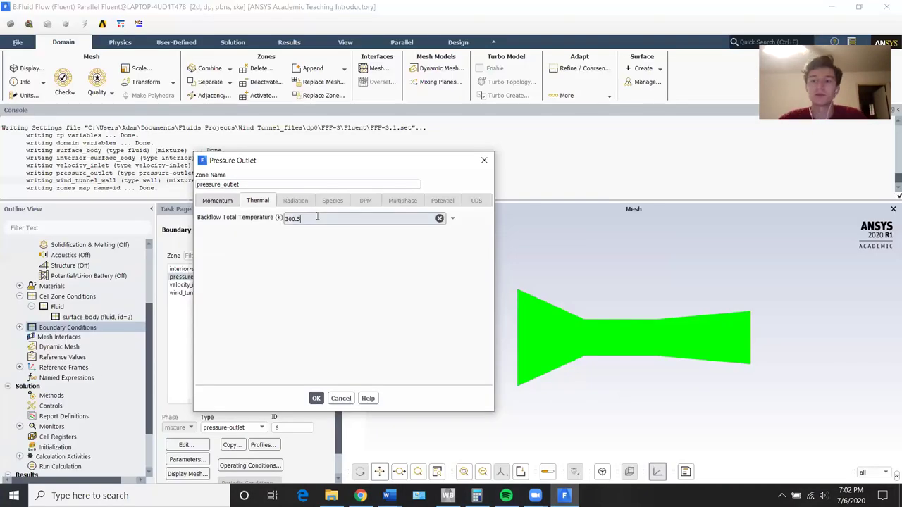
Accept the pressure outlet settings with a 300.5 K backflow total temperature, and review the wind_tunnel_wall boundary condition
left_click(214, 203)
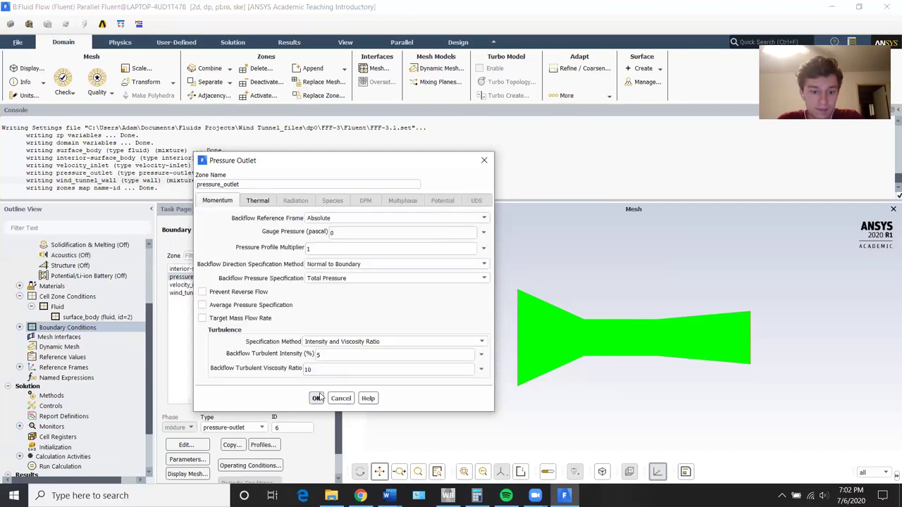
left_click(315, 398)
left_click(195, 293)
left_click(198, 444)
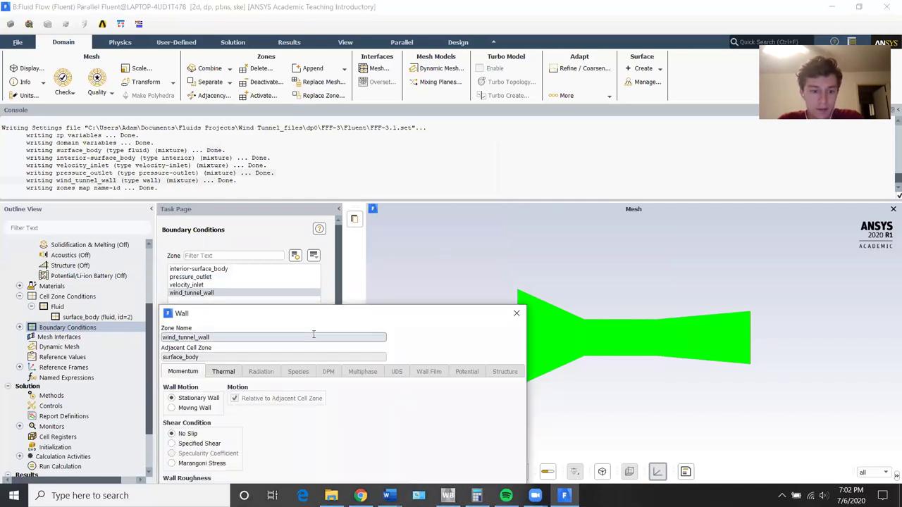
left_click(316, 360)
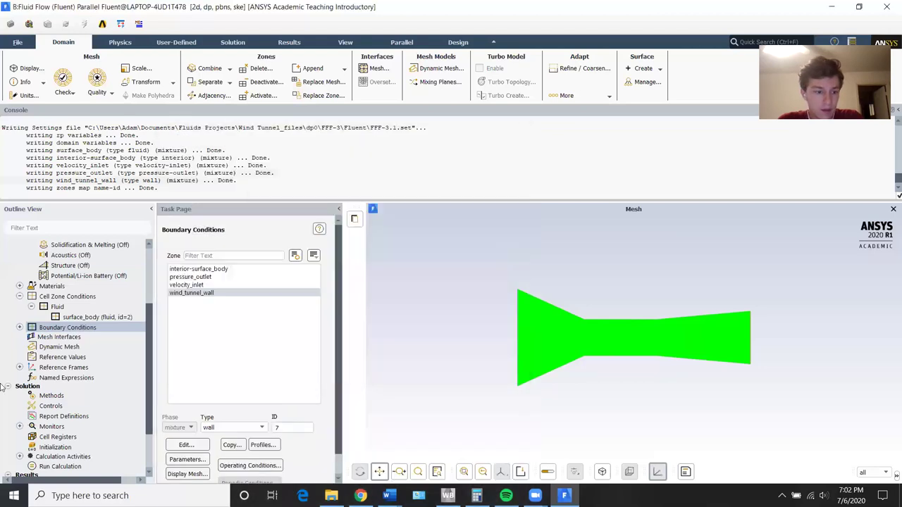
Compute the reference values from velocity_inlet and set the reference enthalpy to 27000 j/kg
scroll(46, 347, "down", 1)
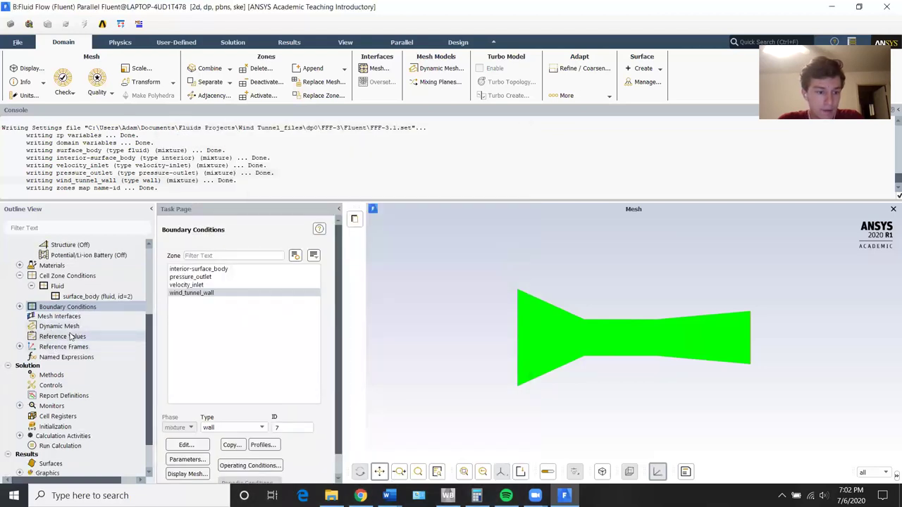
left_click(62, 336)
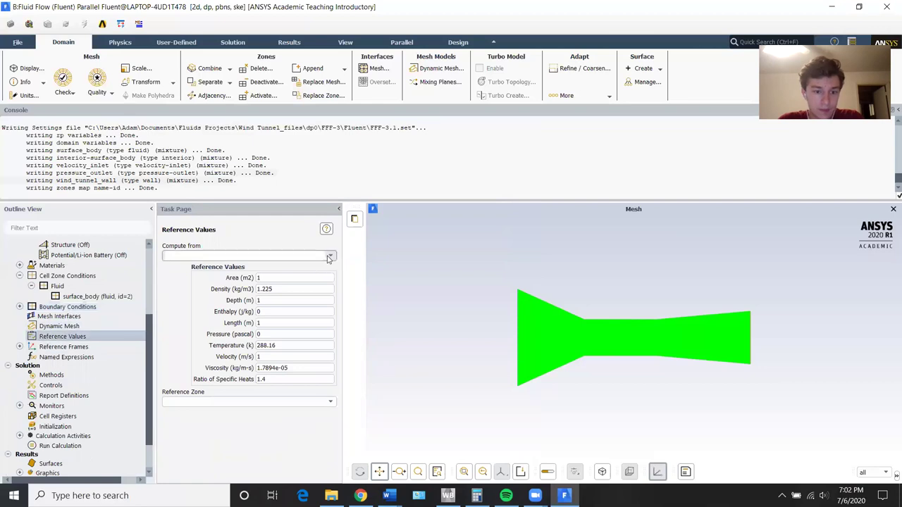
left_click(330, 256)
left_click(207, 281)
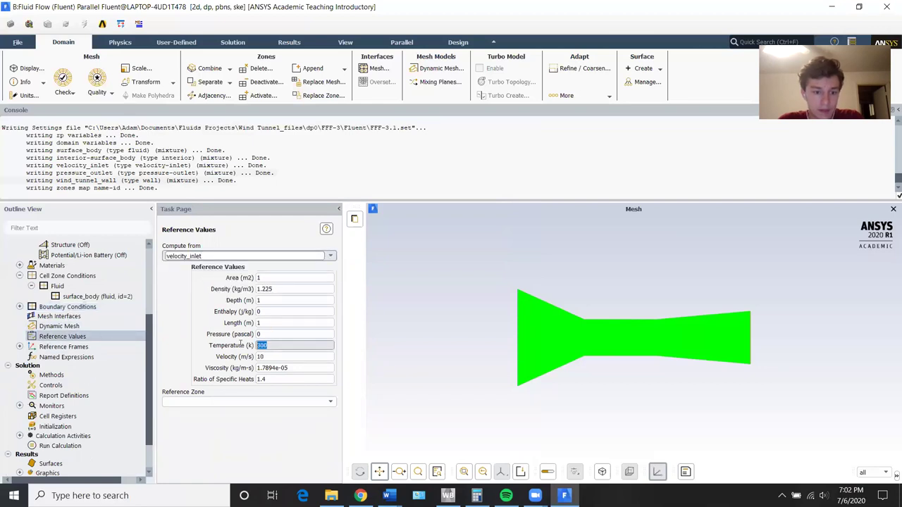
left_click(260, 311)
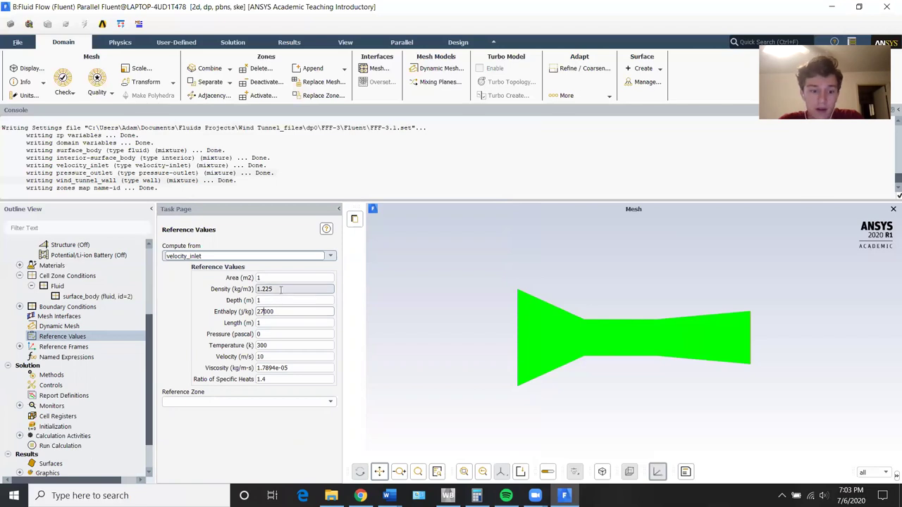
double_click(277, 311)
left_click(292, 313)
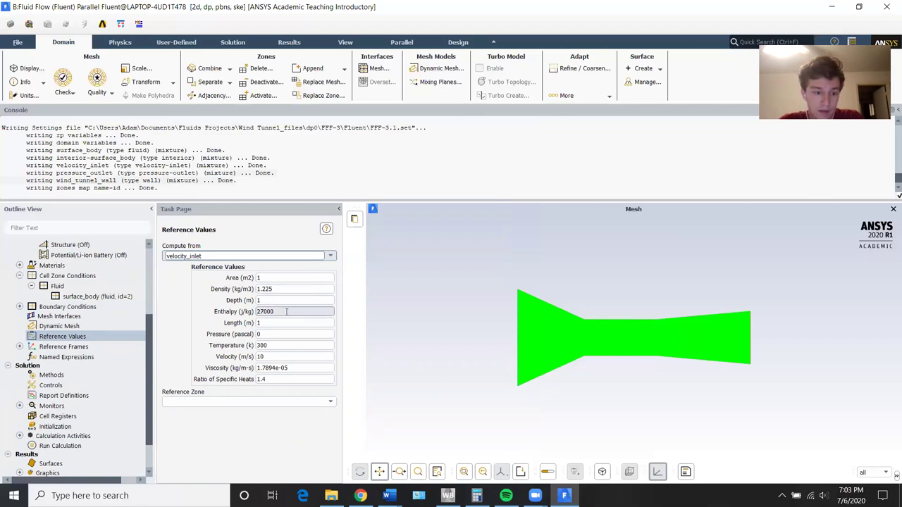
Initialize the solution with the Hybrid Initialization method
scroll(33, 366, "down", 2)
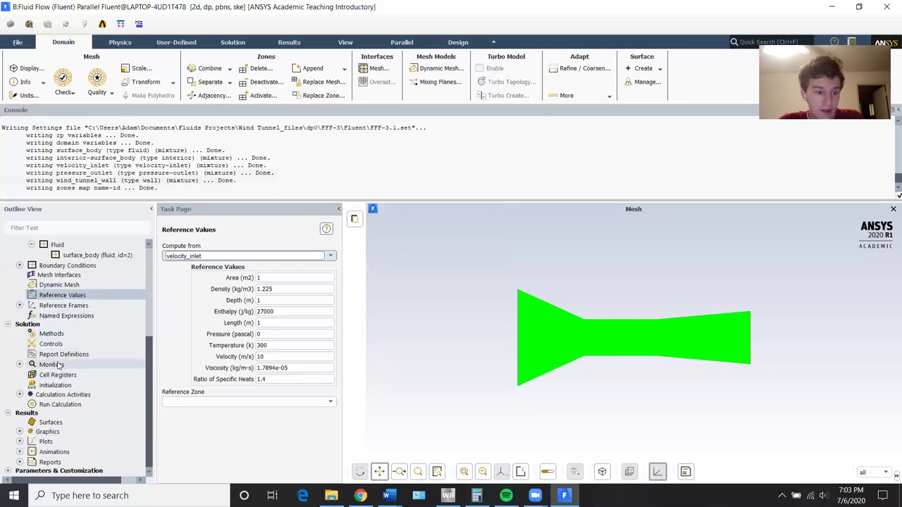
left_click(57, 386)
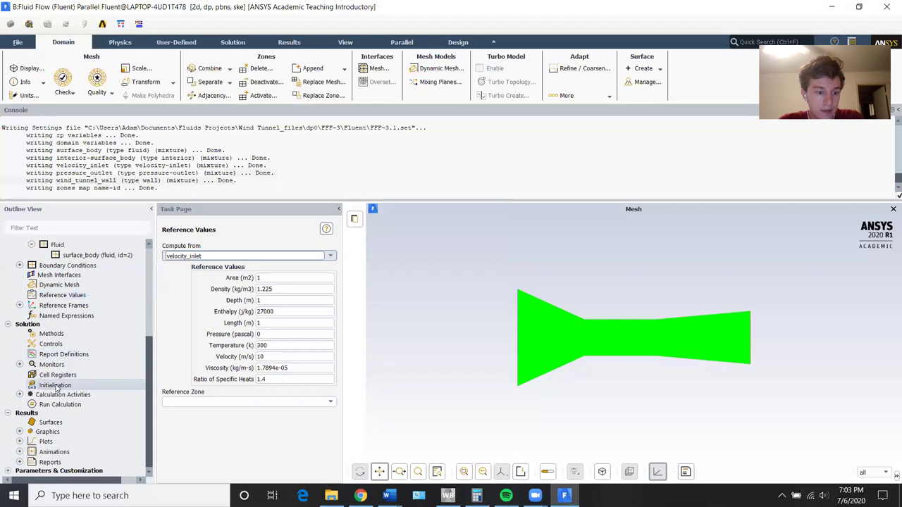
left_click(56, 386)
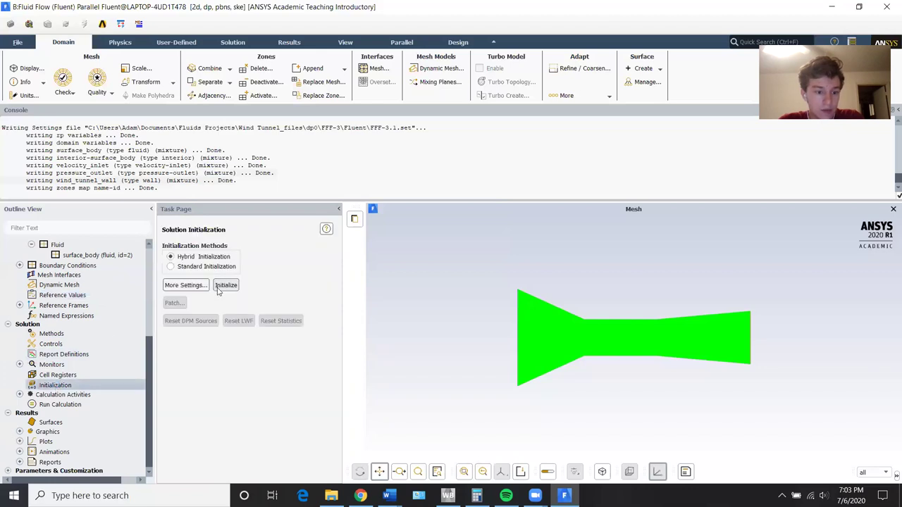
left_click(225, 284)
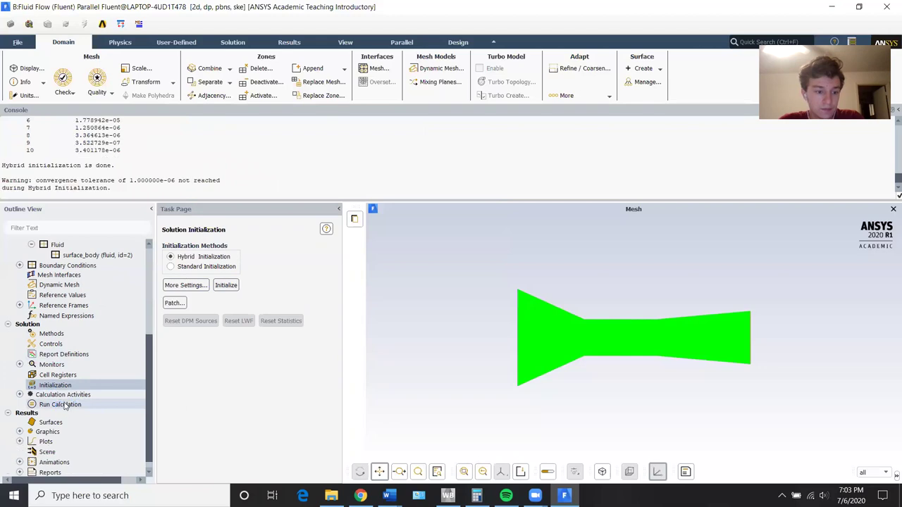
Run the calculation with the number of iterations set to 150 and dismiss the completion notice
left_click(64, 405)
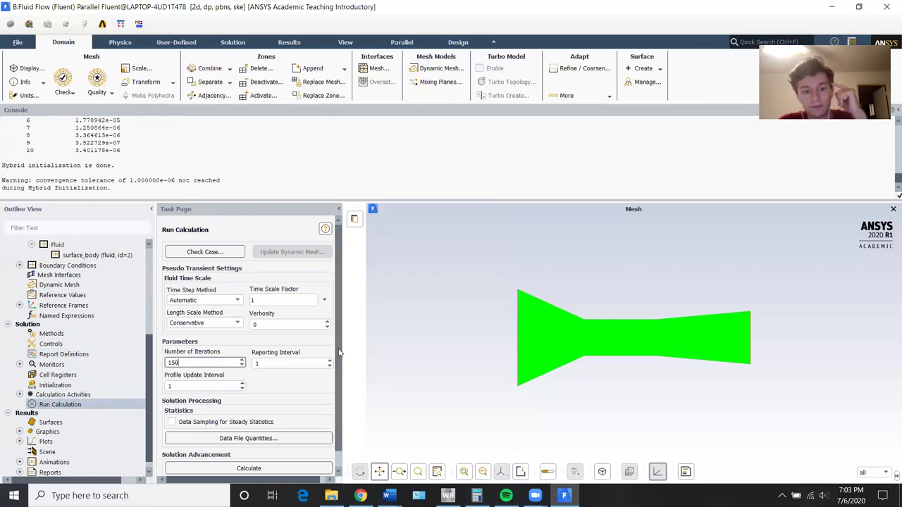
scroll(328, 388, "down", 1)
left_click(238, 451)
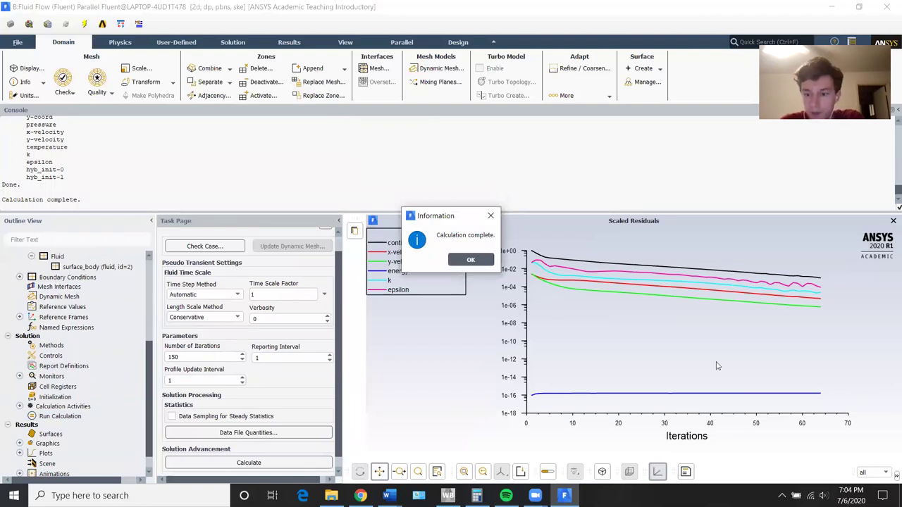
left_click(467, 261)
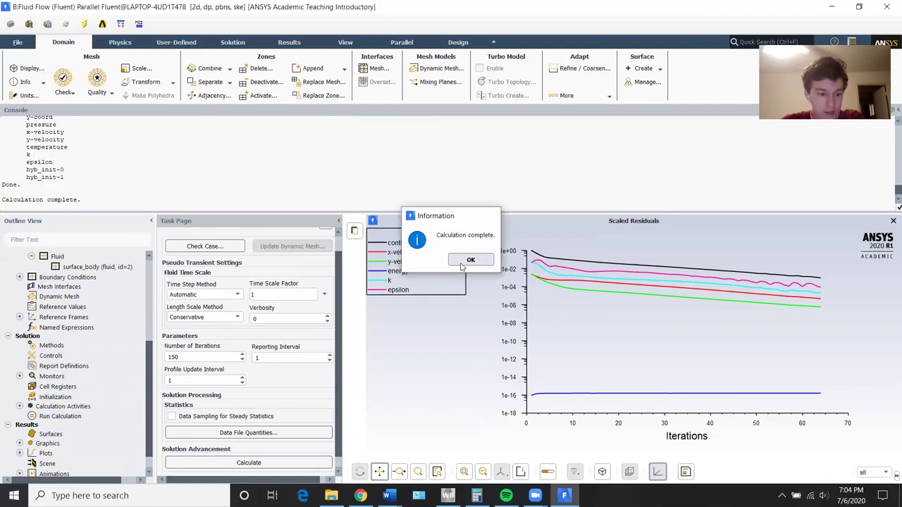
Create a filled, banded contour of static pressure on all four surfaces and display it
scroll(49, 423, "down", 1)
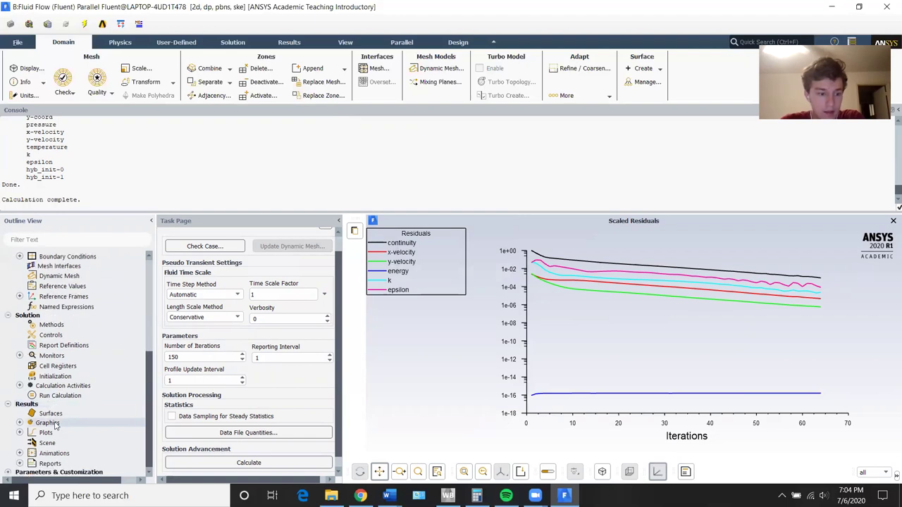
left_click(20, 424)
scroll(57, 415, "down", 2)
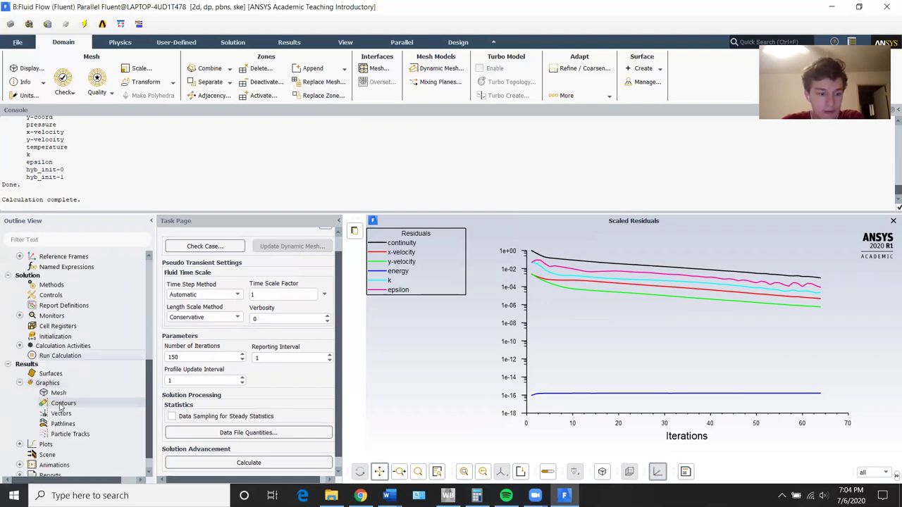
left_click(50, 407)
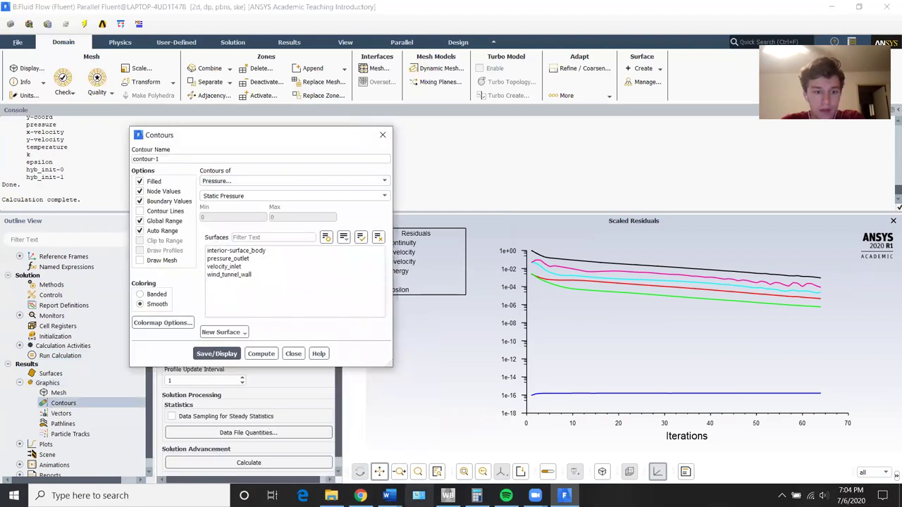
left_click(232, 258)
left_click(235, 251)
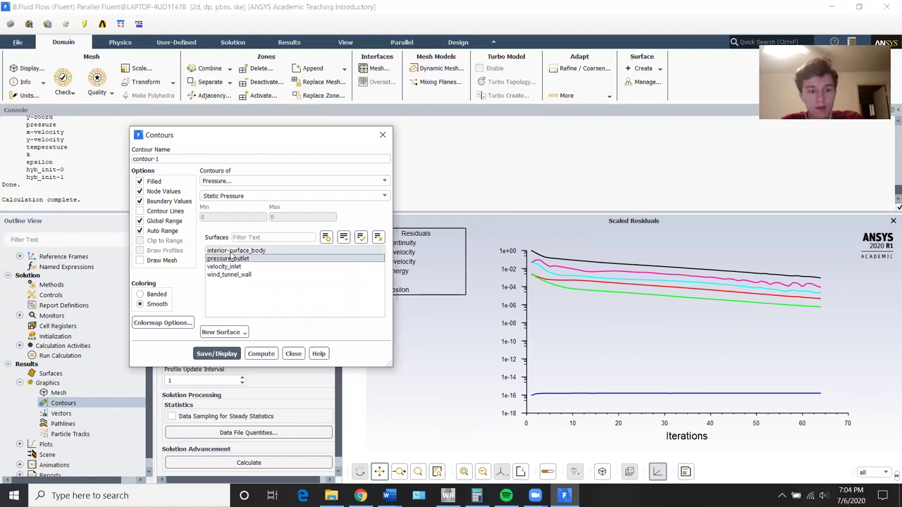
left_click(238, 274)
left_click(226, 267)
left_click(141, 293)
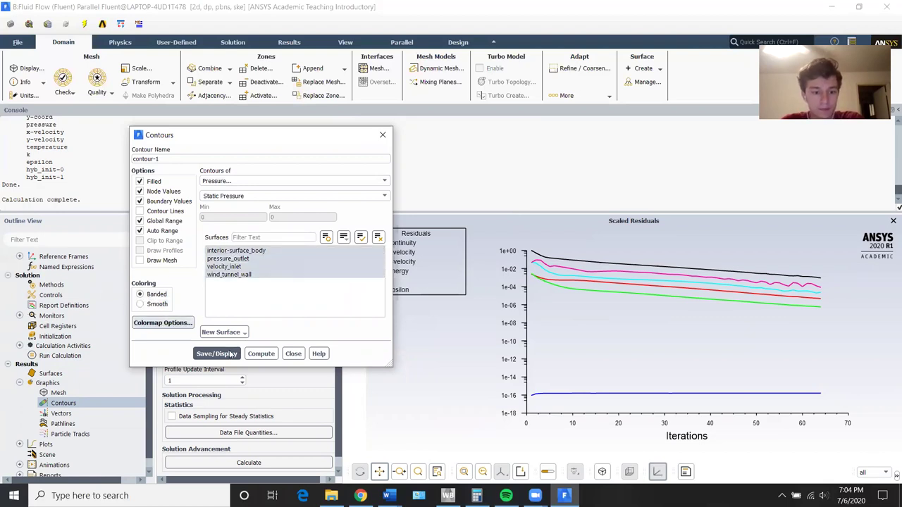
left_click(229, 353)
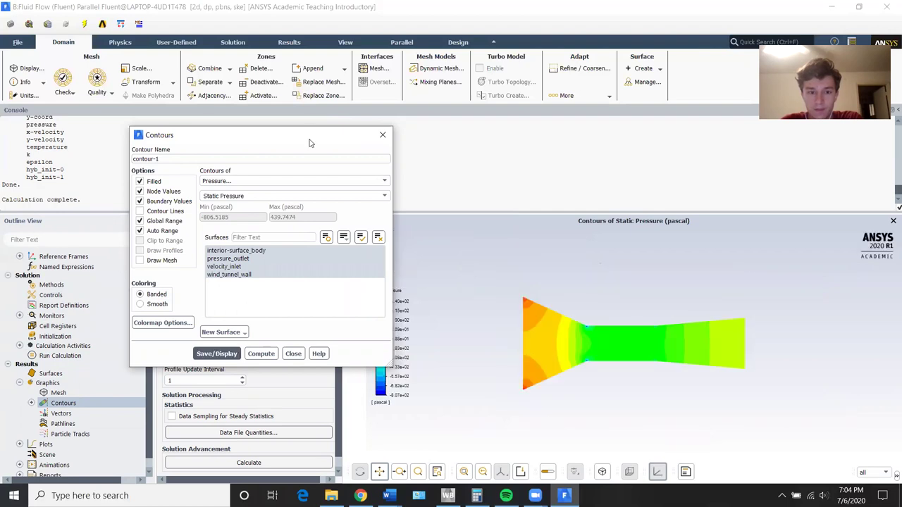
Move the Contours dialog clear of the plot's legend and display contour-1 as dynamic pressure
left_click_drag(308, 143, 244, 135)
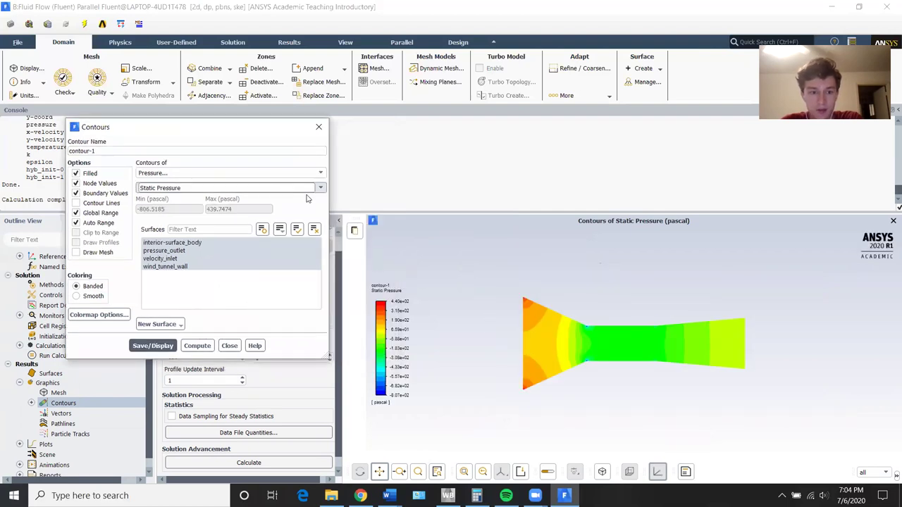
mouse_move(387, 495)
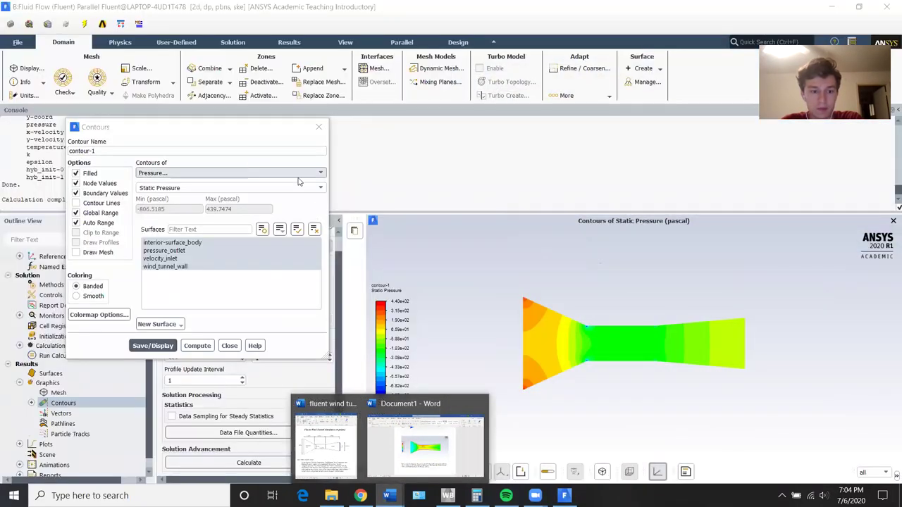
left_click(320, 188)
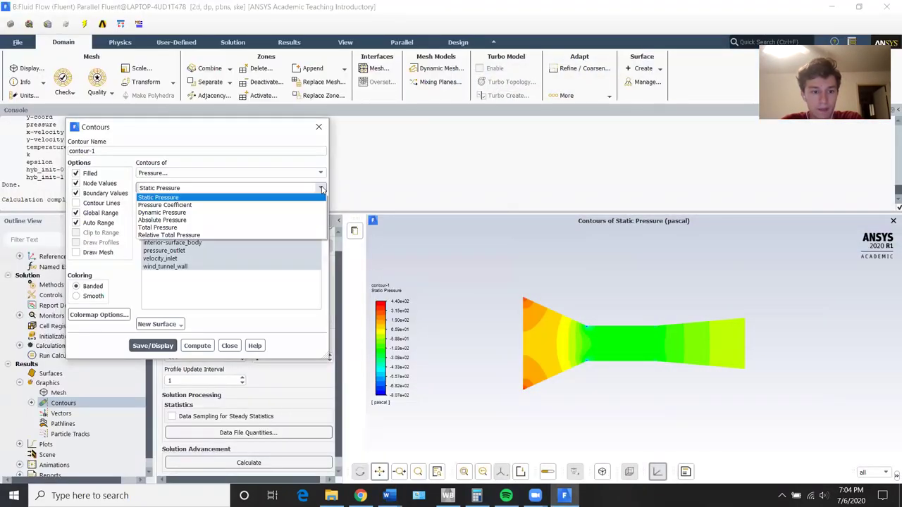
left_click(215, 213)
left_click(168, 346)
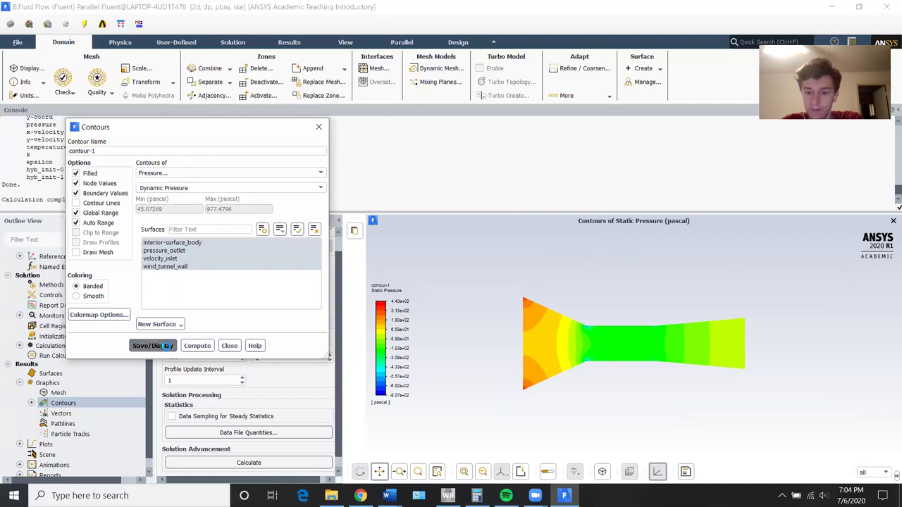
Change contour-1 to total pressure and display it
left_click(175, 188)
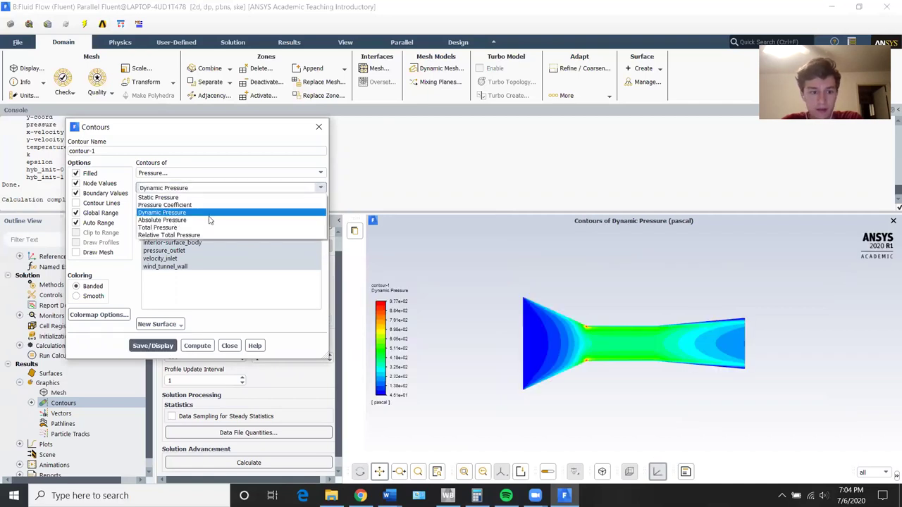
left_click(160, 227)
left_click(152, 345)
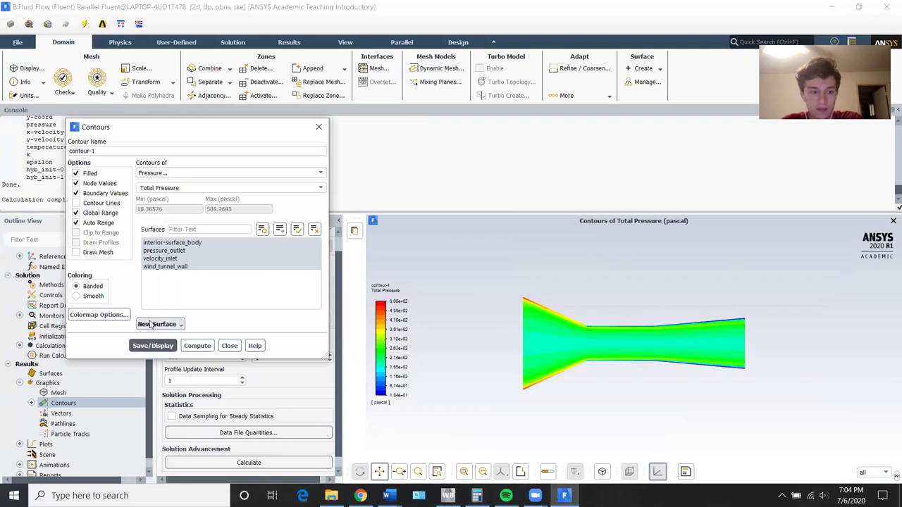
Set contour-1's colormap number format to float, apply it, and close the colormap settings
left_click(98, 314)
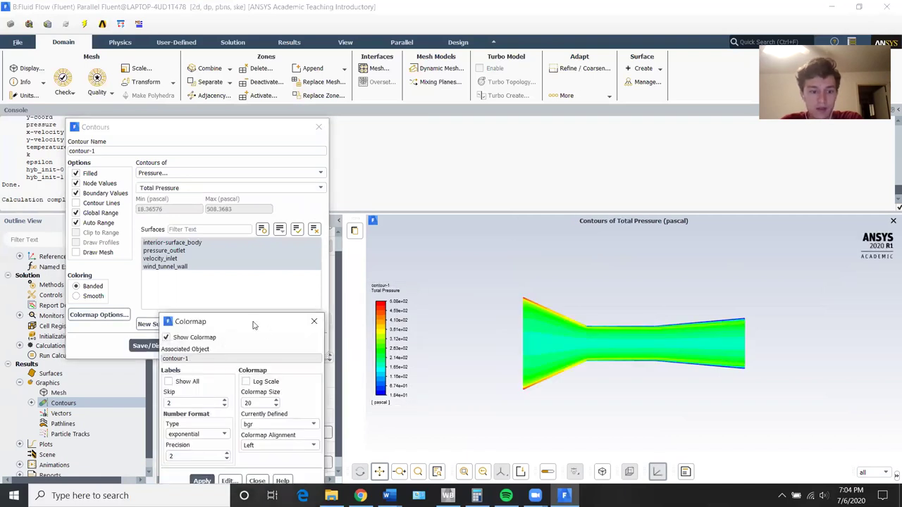
left_click_drag(251, 322, 257, 215)
left_click(205, 328)
left_click(196, 345)
left_click(209, 375)
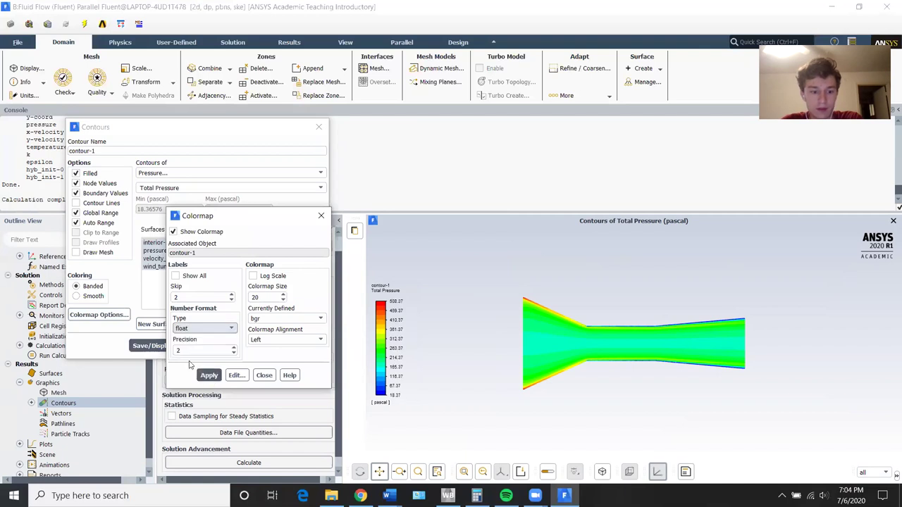
left_click(263, 375)
scroll(607, 349, "up", 3)
scroll(600, 337, "down", 1)
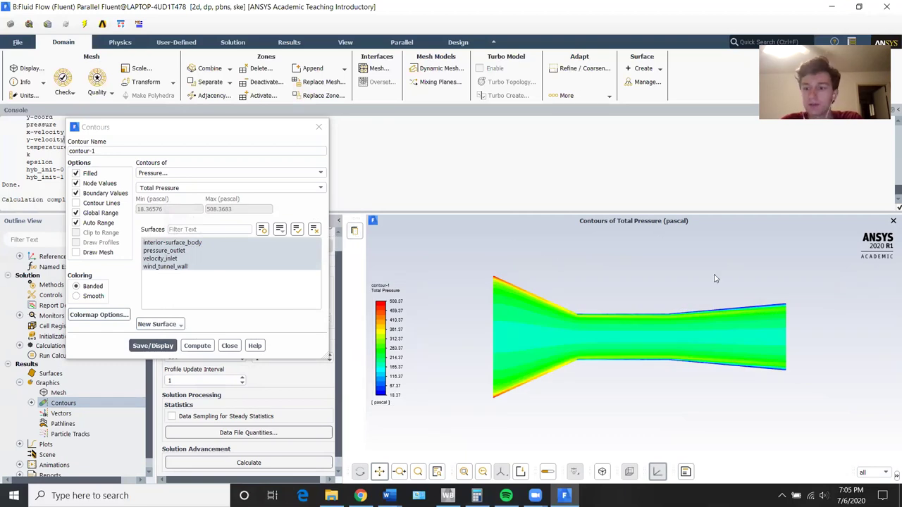
Change contour-1 to velocity magnitude and display it
left_click(295, 175)
left_click(212, 195)
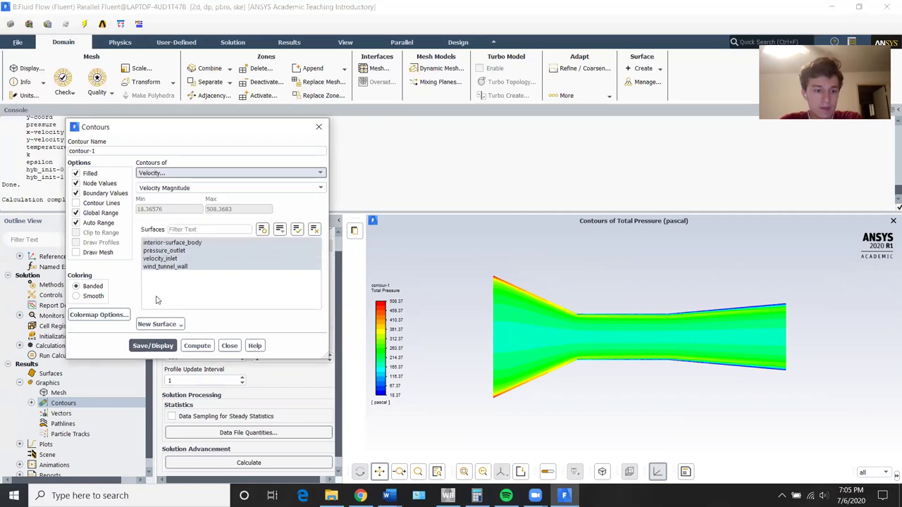
left_click(152, 346)
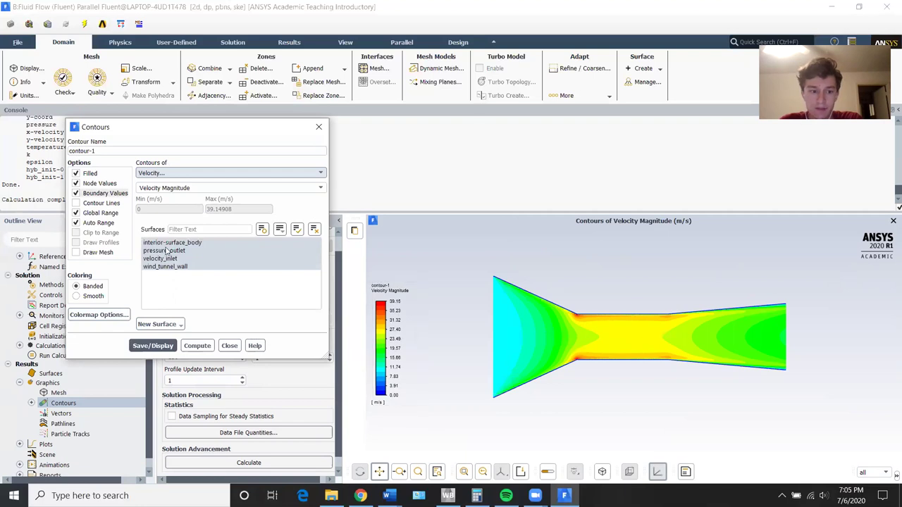
Display the velocity contour without the wind_tunnel_wall surface, and redisplay it with that surface included again
left_click(190, 265)
left_click(162, 344)
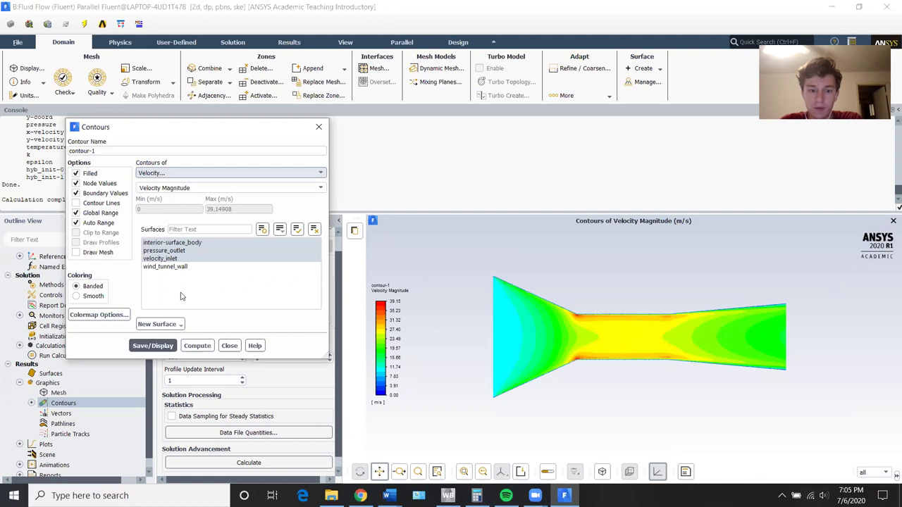
left_click(169, 266)
left_click(161, 346)
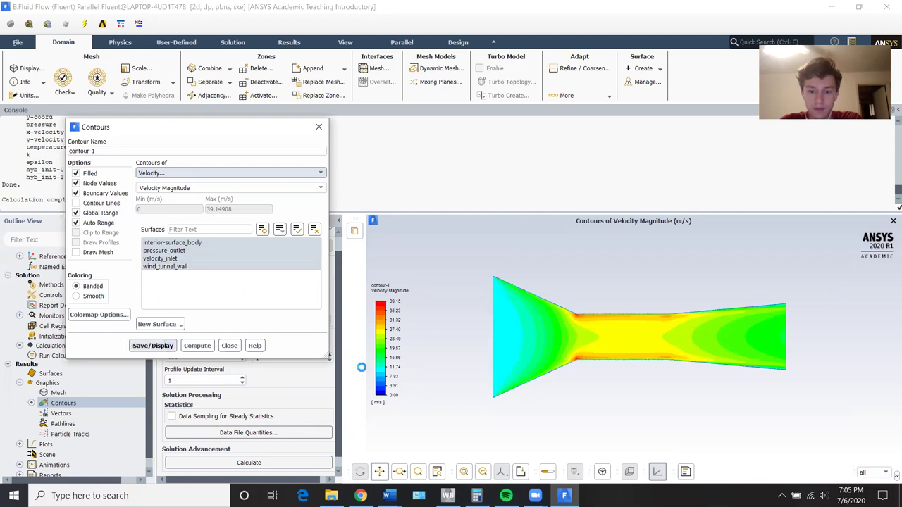
scroll(589, 369, "up", 3)
scroll(617, 301, "down", 3)
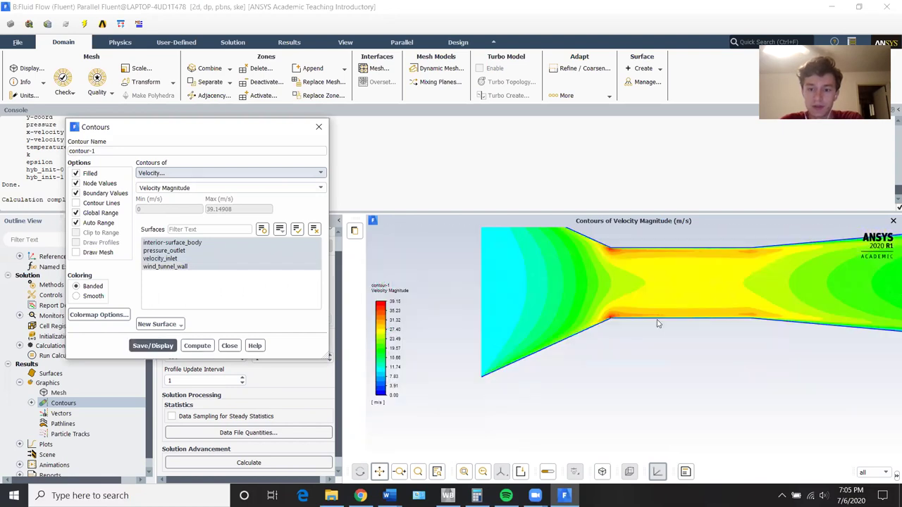
scroll(543, 314, "down", 2)
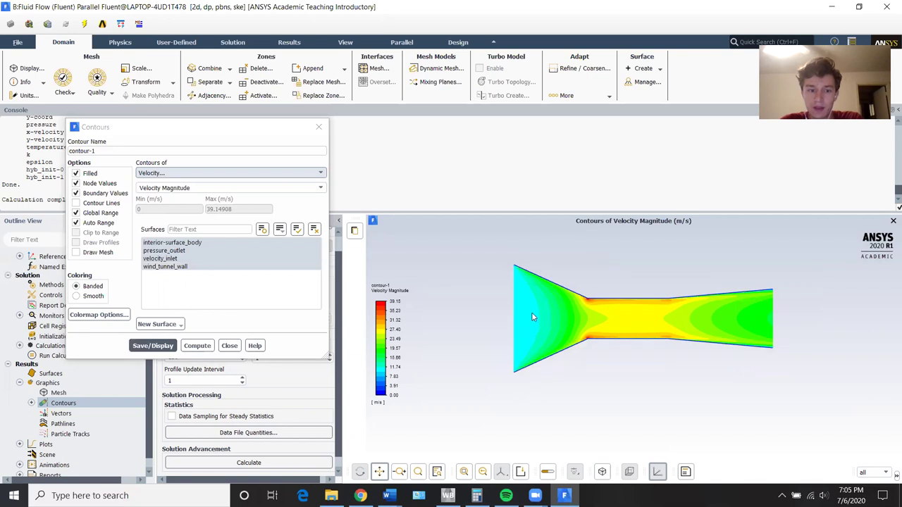
Change contour-1 to static temperature and display it
left_click(320, 173)
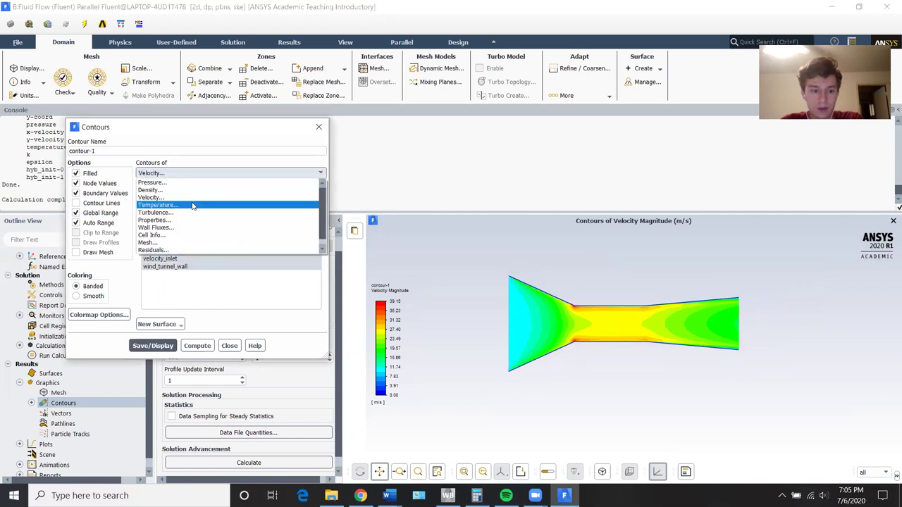
left_click(194, 208)
left_click(153, 345)
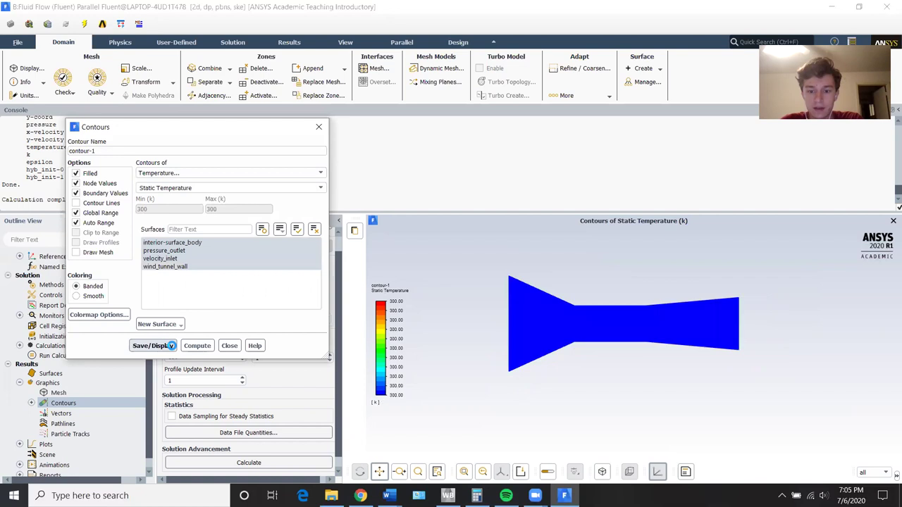
scroll(589, 320, "up", 2)
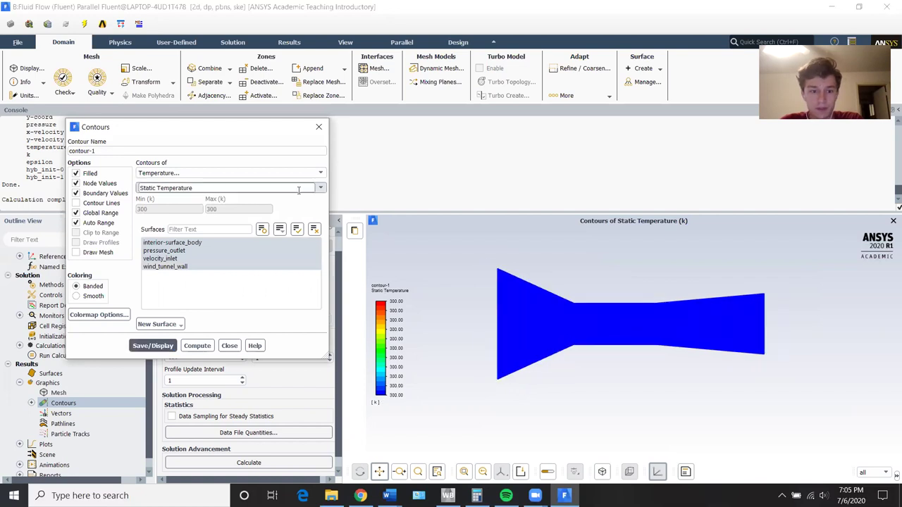
Change contour-1 to total temperature and display it
left_click(243, 188)
left_click(246, 205)
left_click(152, 346)
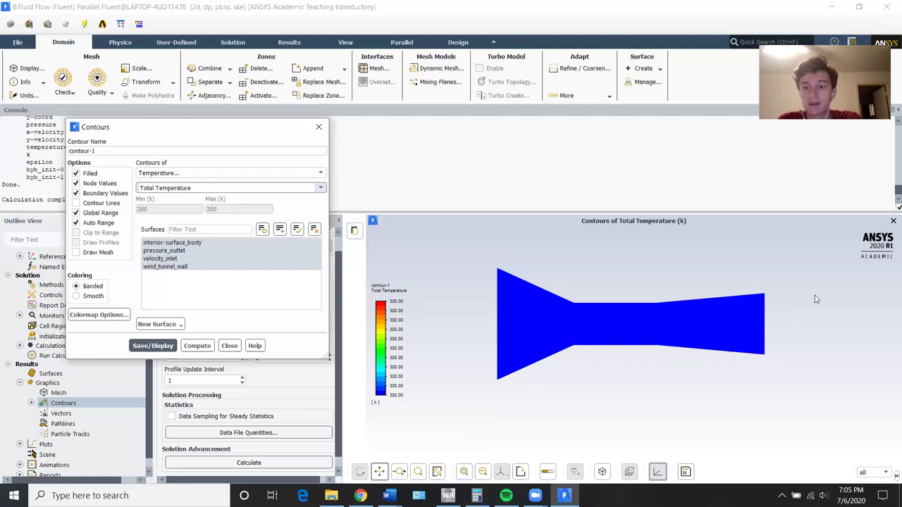
left_click(615, 320)
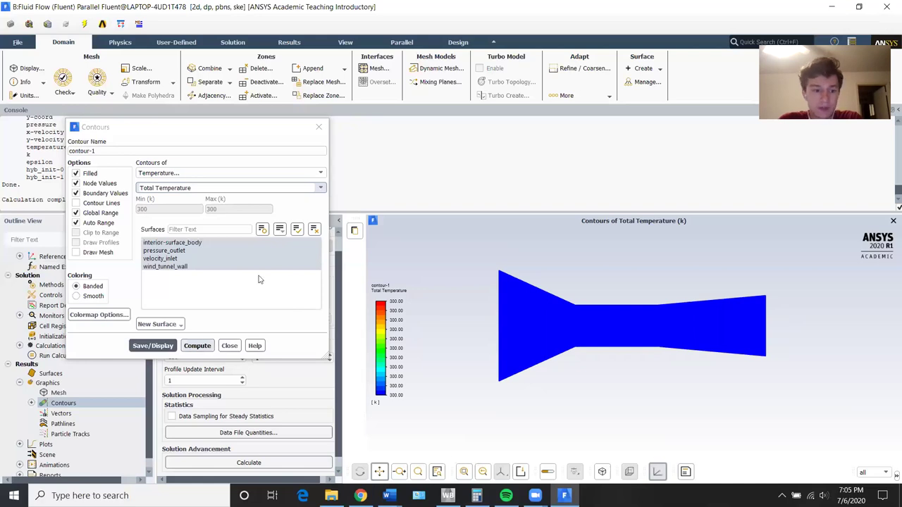
Change contour-1 to enthalpy, display it, and close the contour settings
left_click(308, 189)
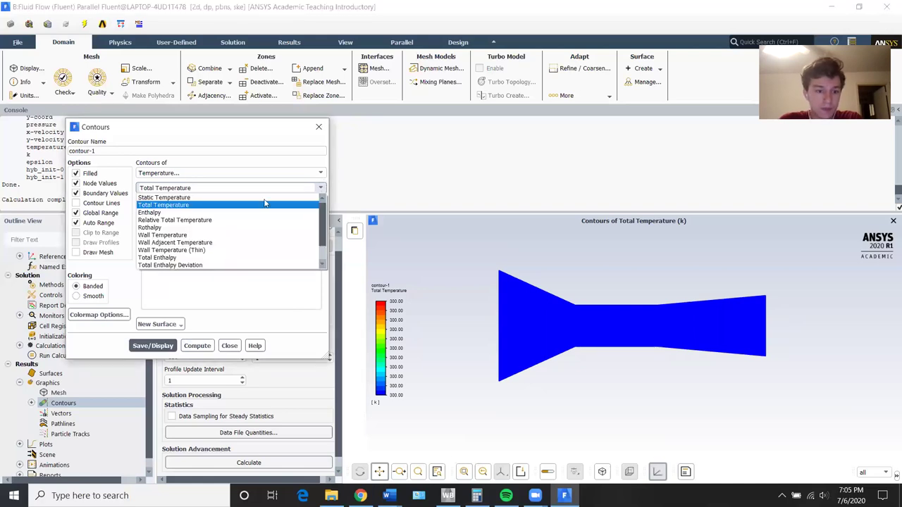
left_click(204, 212)
left_click(162, 345)
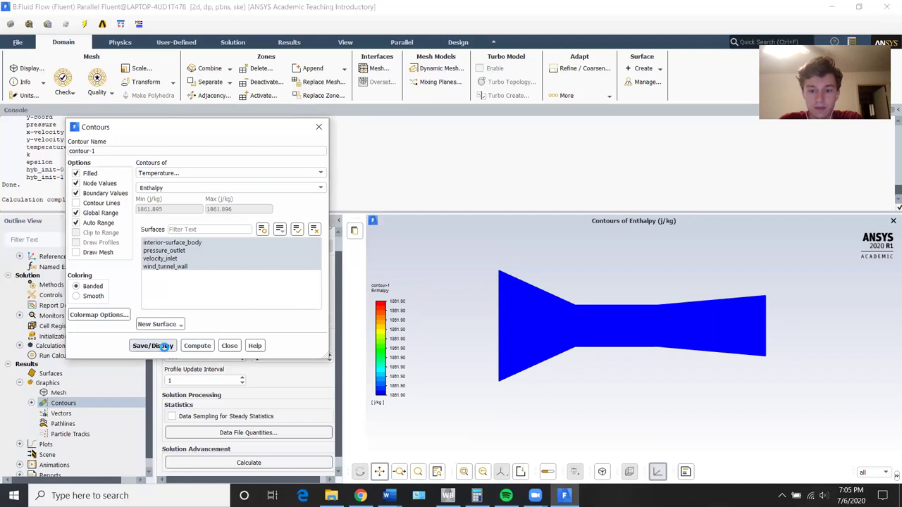
left_click(229, 345)
Expand the Plots branch under Results in the outline to reach its plot types
scroll(59, 388, "down", 1)
scroll(59, 386, "up", 1)
scroll(59, 386, "down", 1)
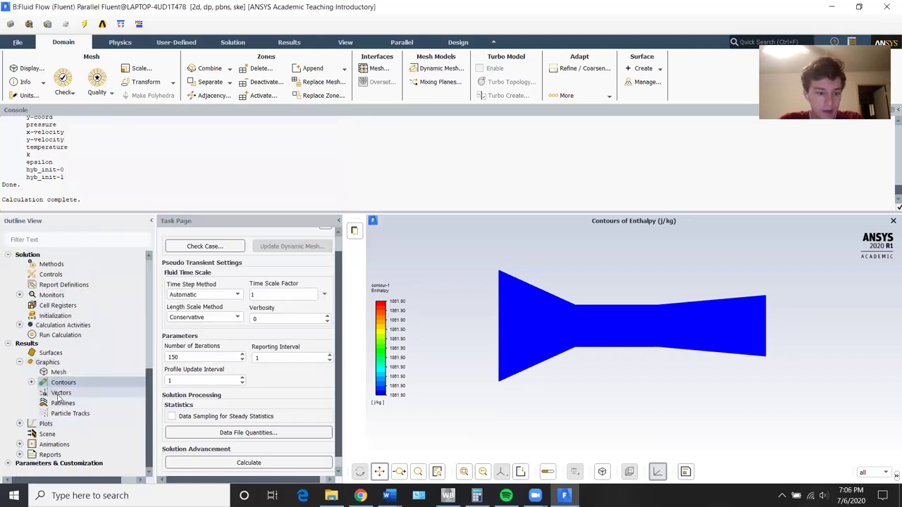
left_click(19, 423)
scroll(68, 414, "down", 2)
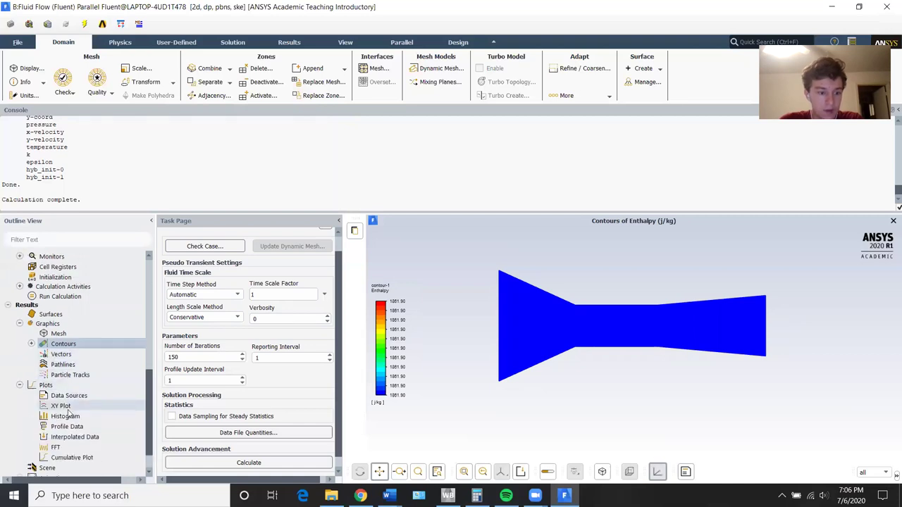
scroll(68, 414, "down", 2)
Switch to the Word assignment document, check its contour and centerline plot requirements, and return to Fluent
mouse_move(387, 495)
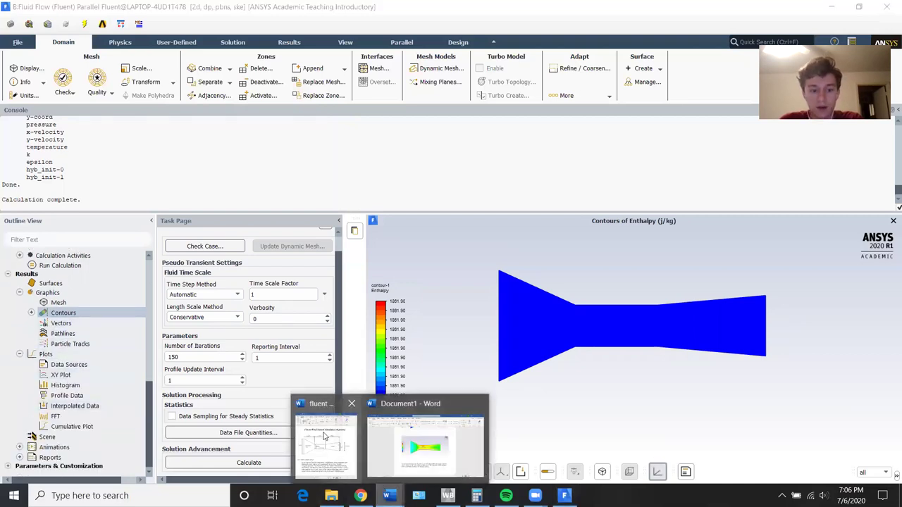
left_click(324, 437)
left_click_drag(47, 364, 362, 376)
left_click(366, 378)
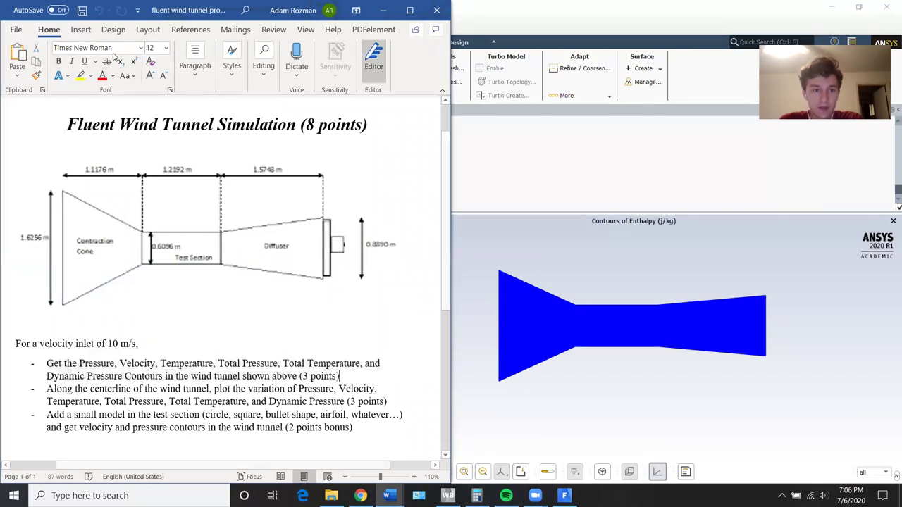
left_click_drag(226, 14, 586, 119)
left_click(586, 121)
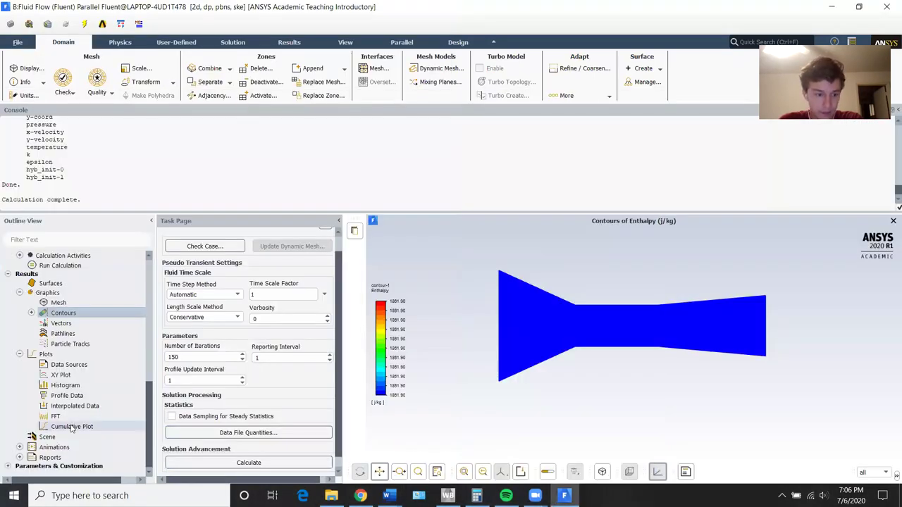
Start a new XY plot and open a new Line/Rake surface definition from it
double_click(64, 375)
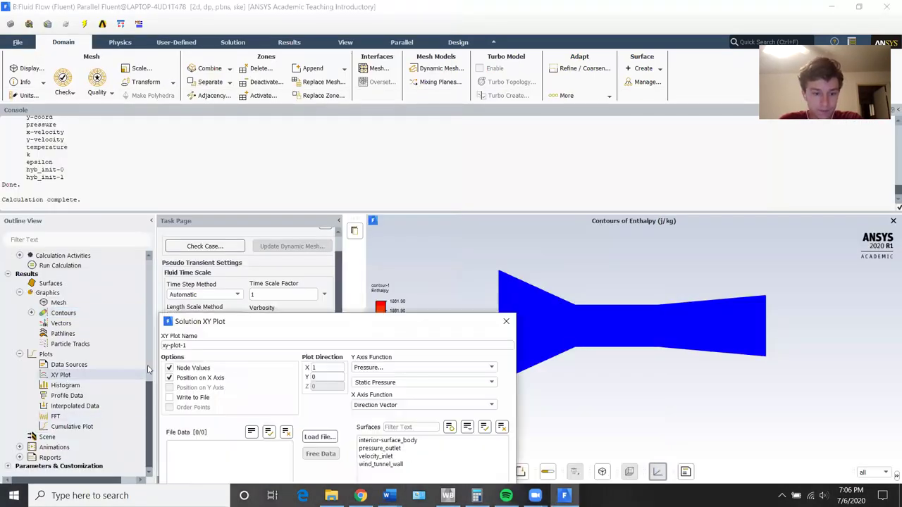
left_click_drag(247, 327, 171, 160)
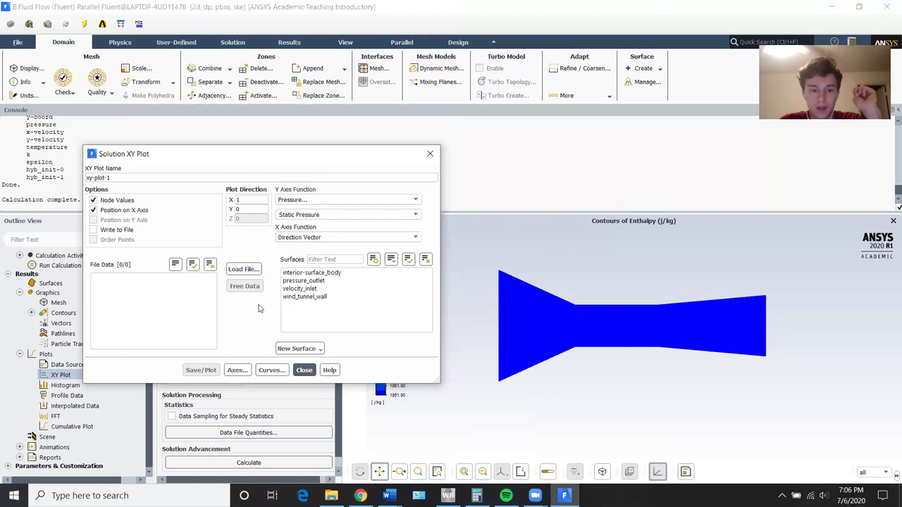
left_click(300, 349)
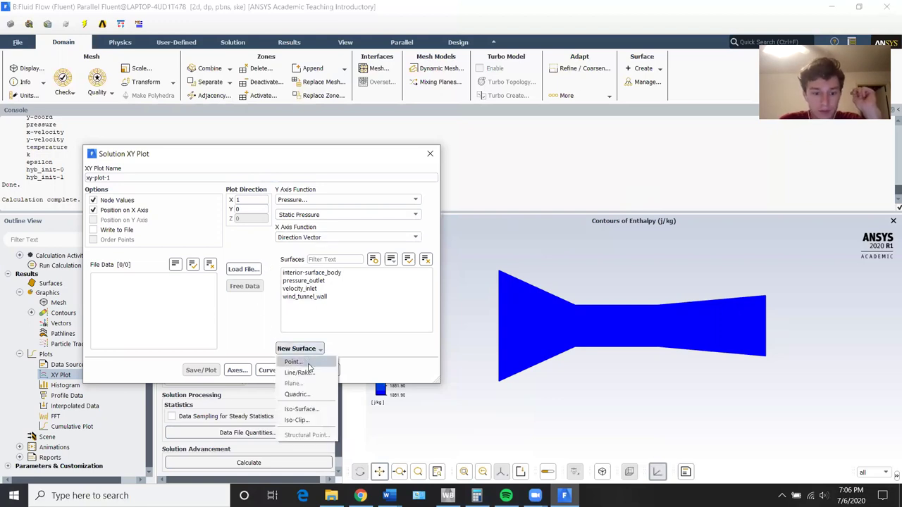
left_click(312, 373)
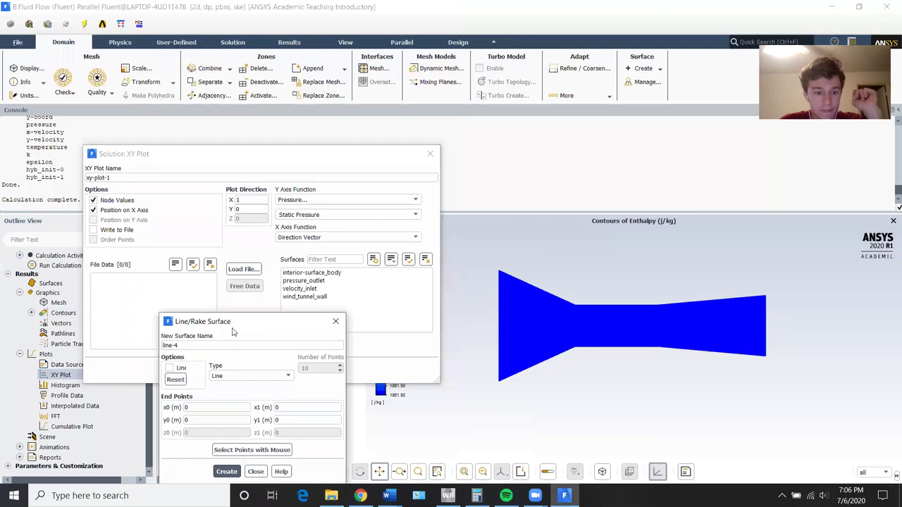
left_click_drag(229, 326, 199, 184)
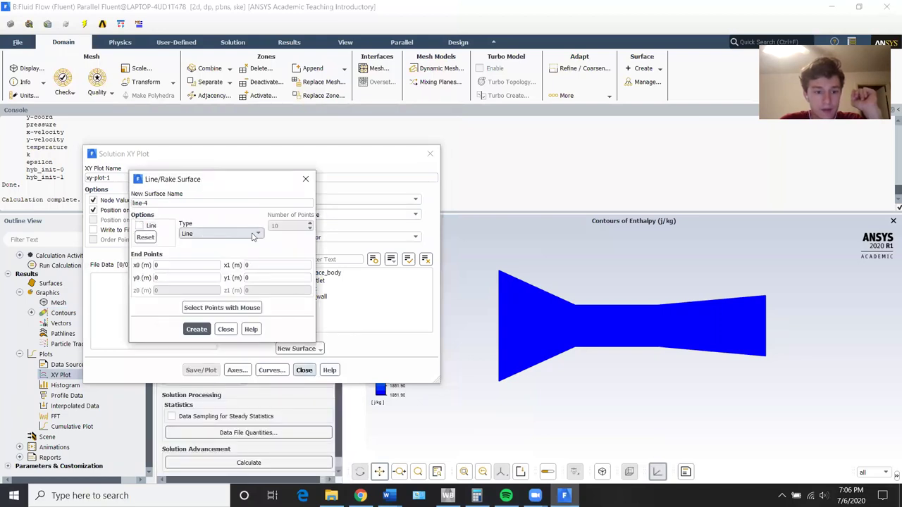
Create a centerline line surface from x0 = -1.9558 m, y0 = 0 to x1 = 1.9558 m, y1 = 0, and close its definition
left_click(169, 265)
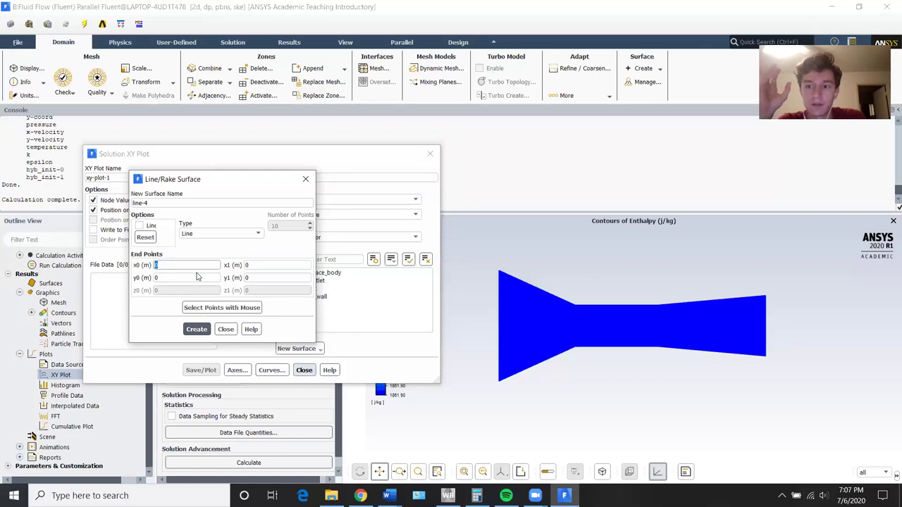
type("-")
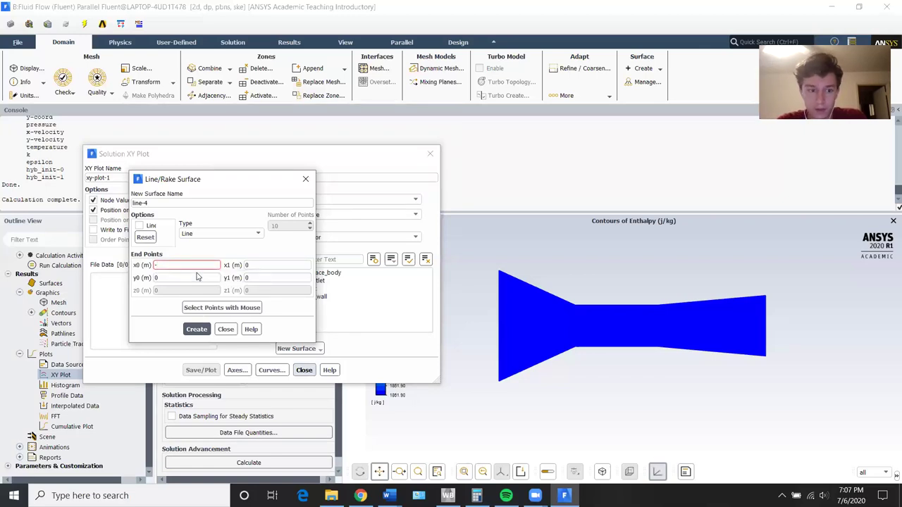
type("1.9558")
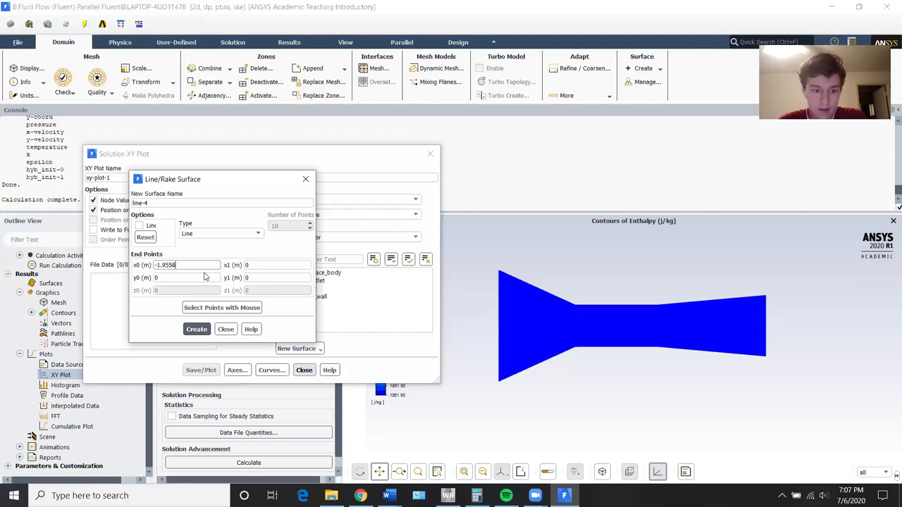
key("Tab")
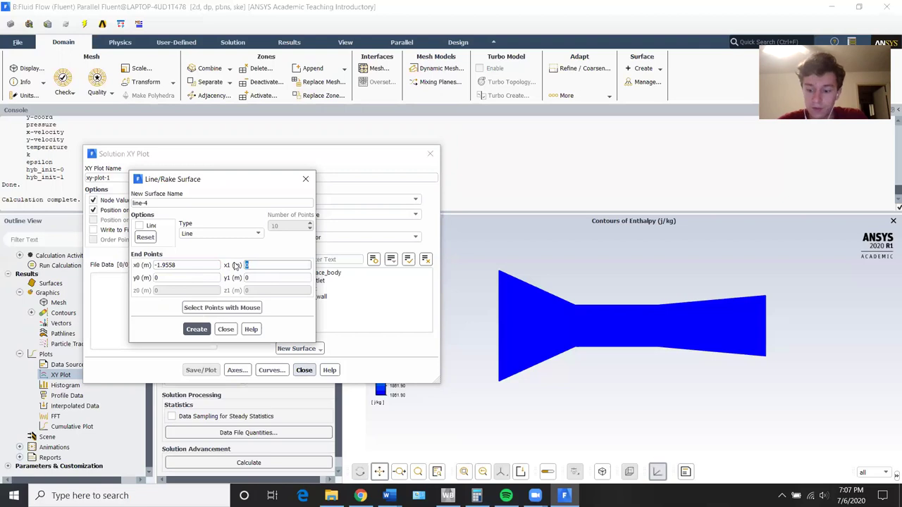
left_click_drag(245, 265, 262, 265)
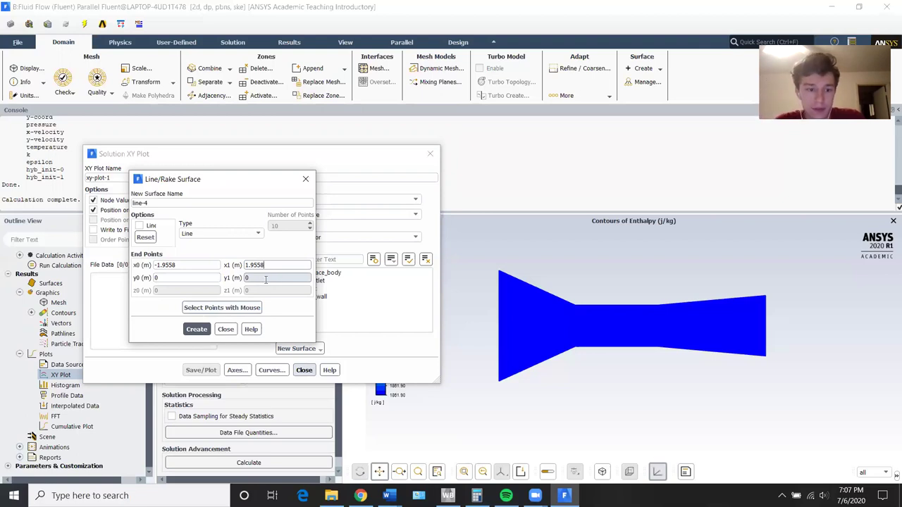
left_click(197, 330)
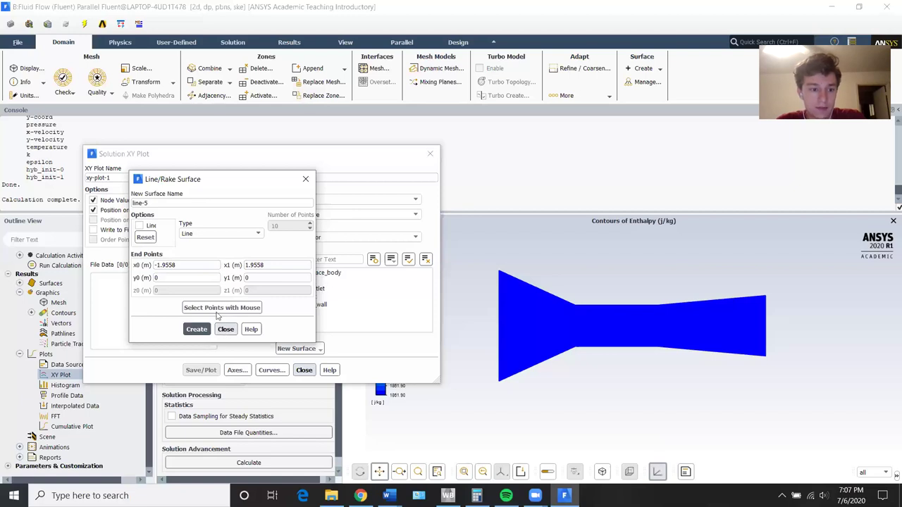
triple_click(173, 203)
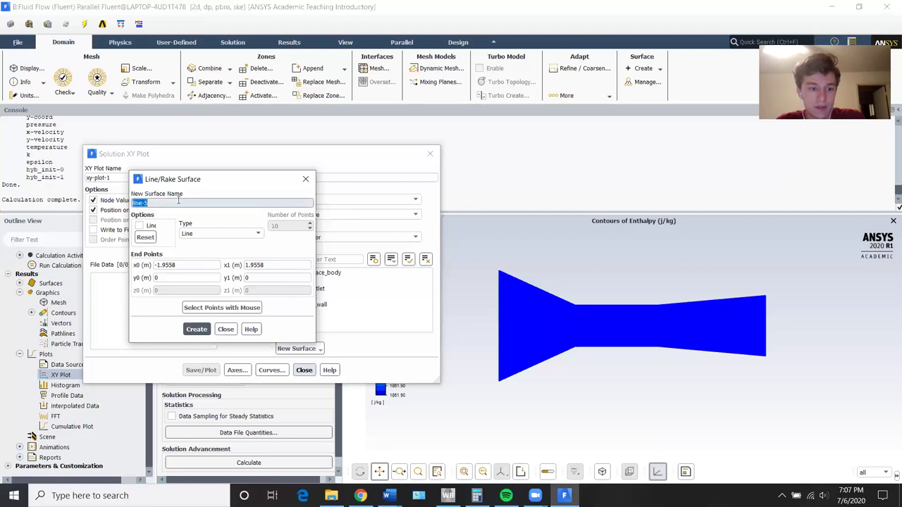
left_click(226, 329)
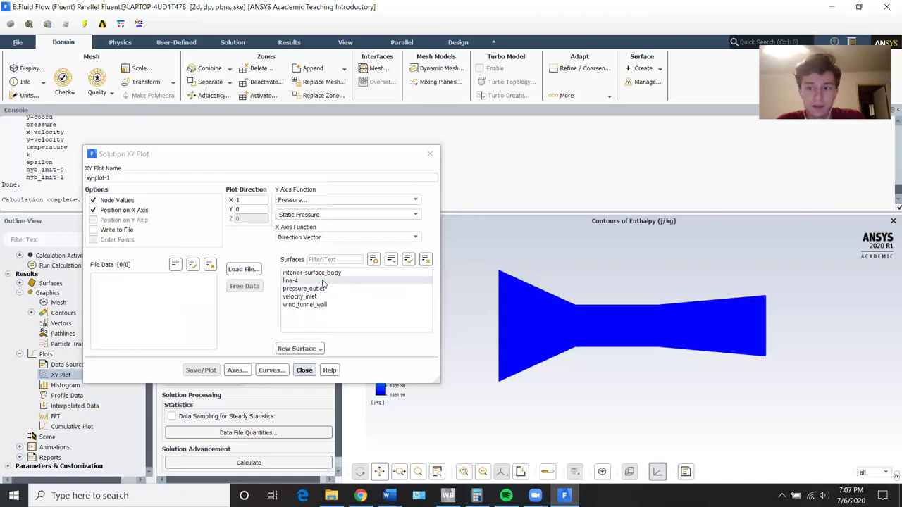
Plot static pressure along the line-4 centerline surface and move the plot setup window clear of the graph
left_click(310, 282)
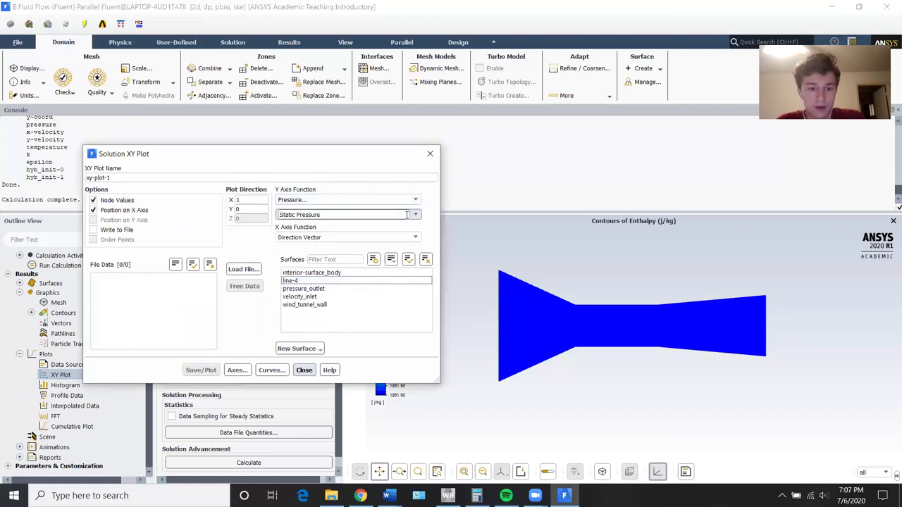
left_click(294, 281)
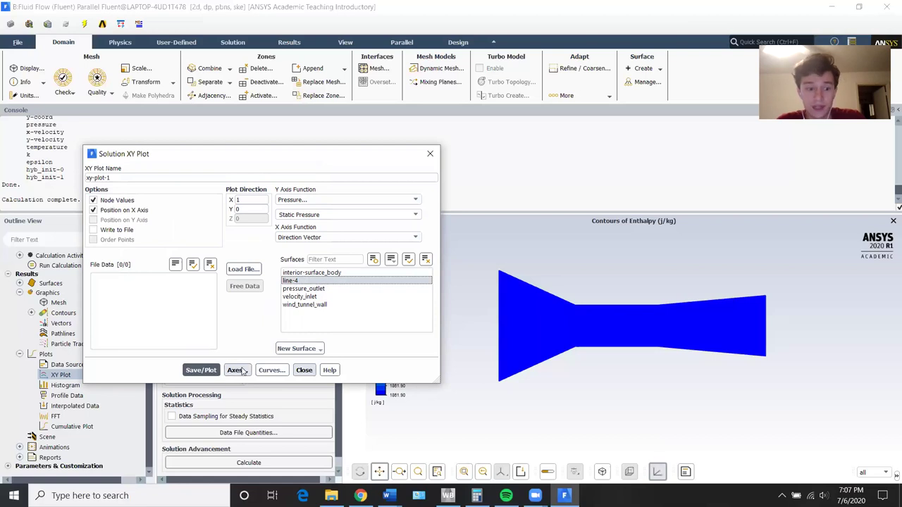
left_click(200, 370)
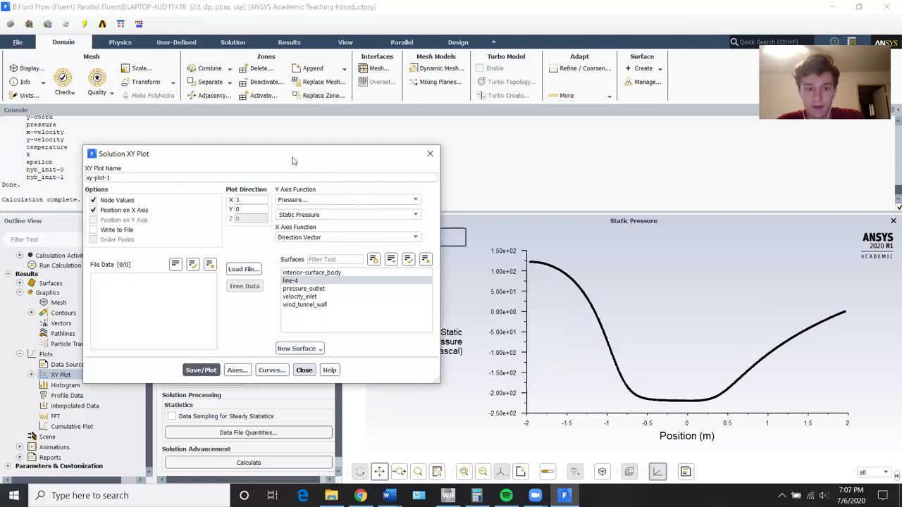
left_click_drag(292, 160, 230, 133)
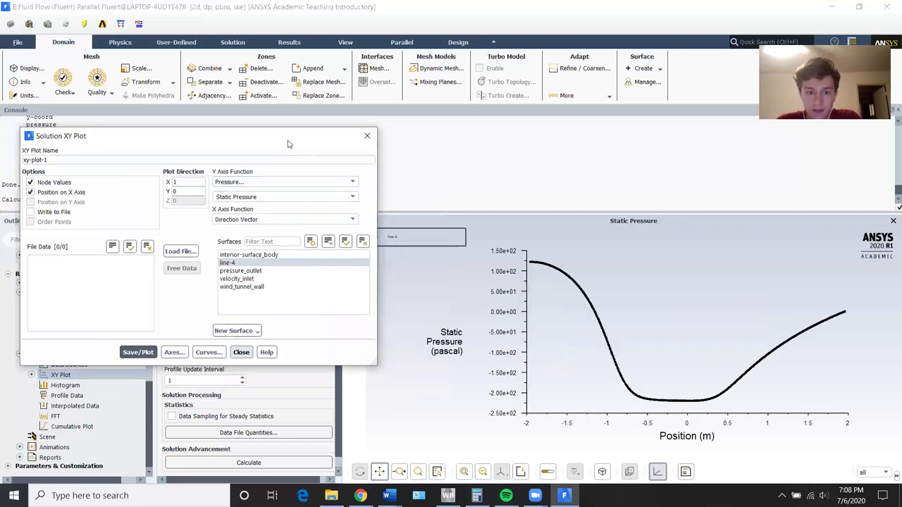
left_click_drag(289, 141, 244, 137)
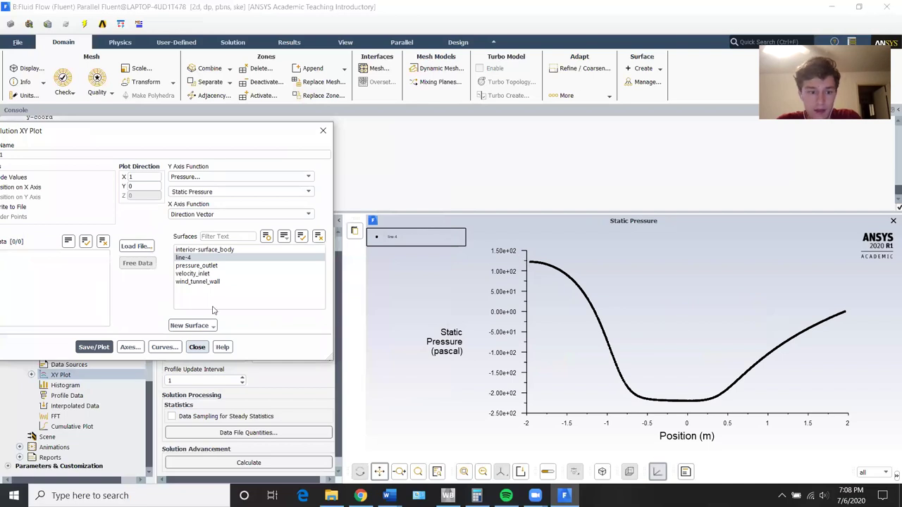
left_click_drag(179, 133, 190, 130)
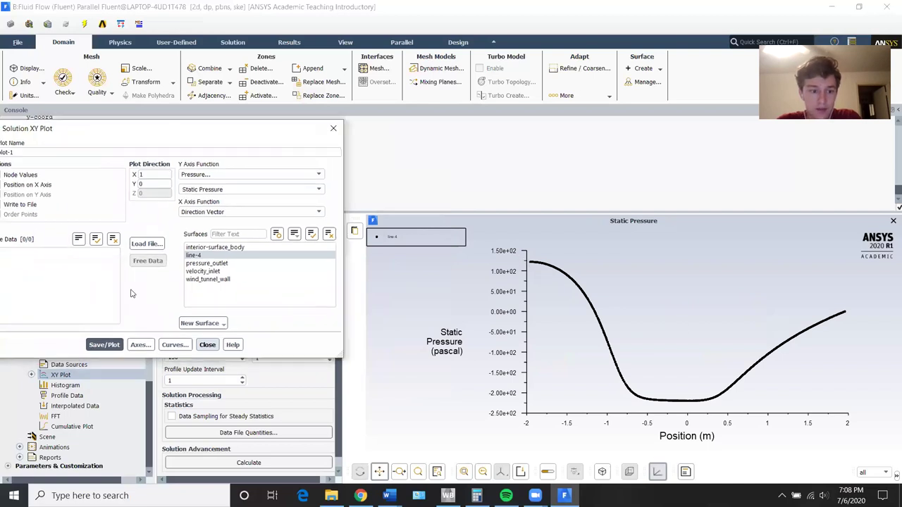
Set the Y axis number format of the plot to float and redraw the static pressure curve
left_click(140, 345)
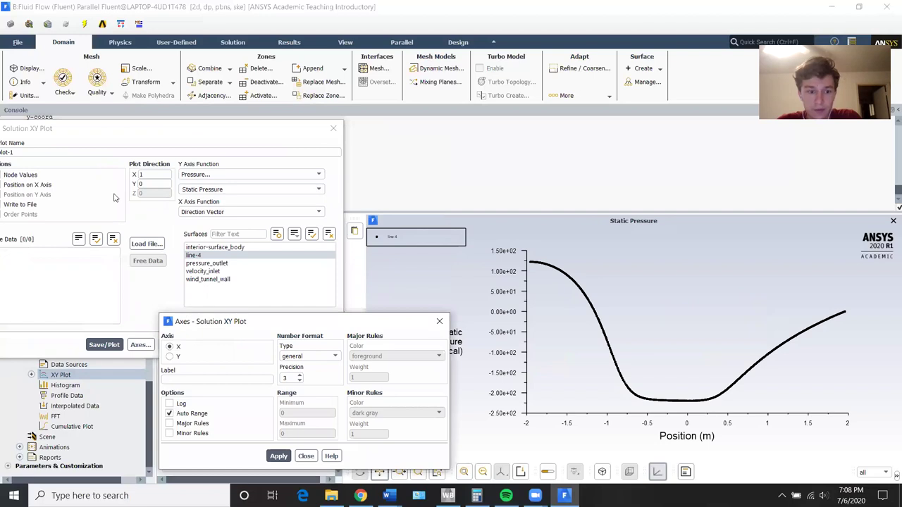
left_click_drag(233, 321, 155, 183)
left_click(91, 218)
left_click(258, 221)
left_click(225, 235)
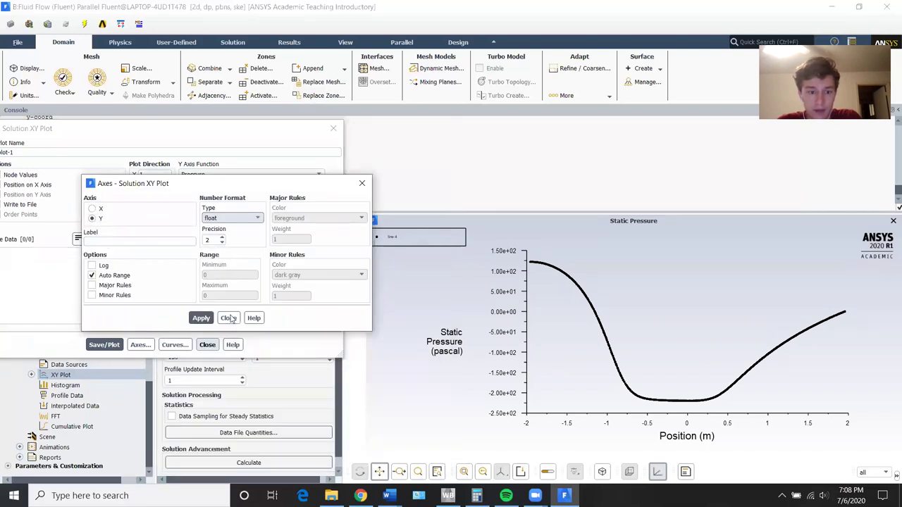
left_click(228, 318)
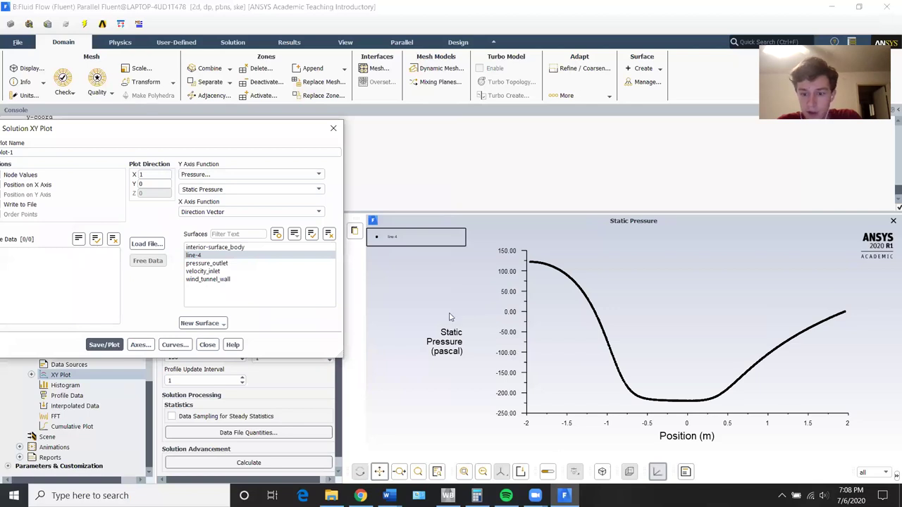
Plot total pressure and dynamic pressure in turn along the line-4 centerline
left_click(317, 189)
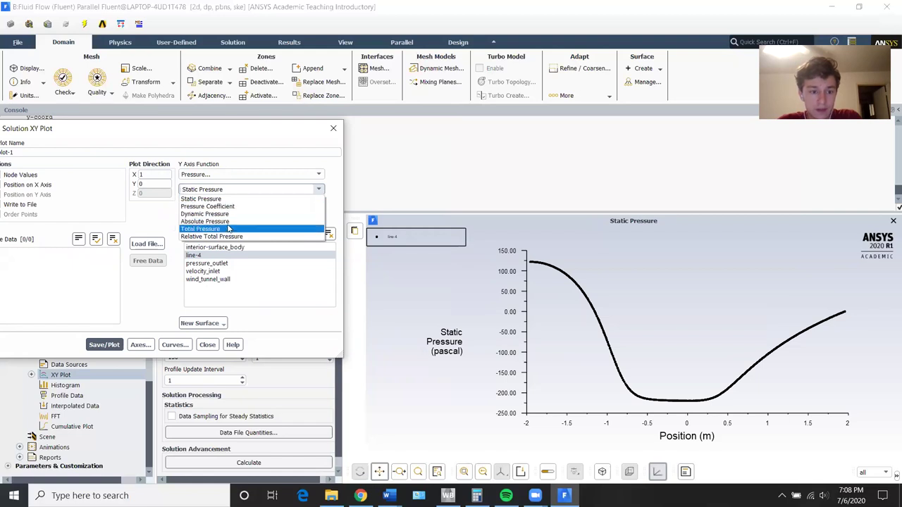
left_click(228, 228)
left_click(115, 345)
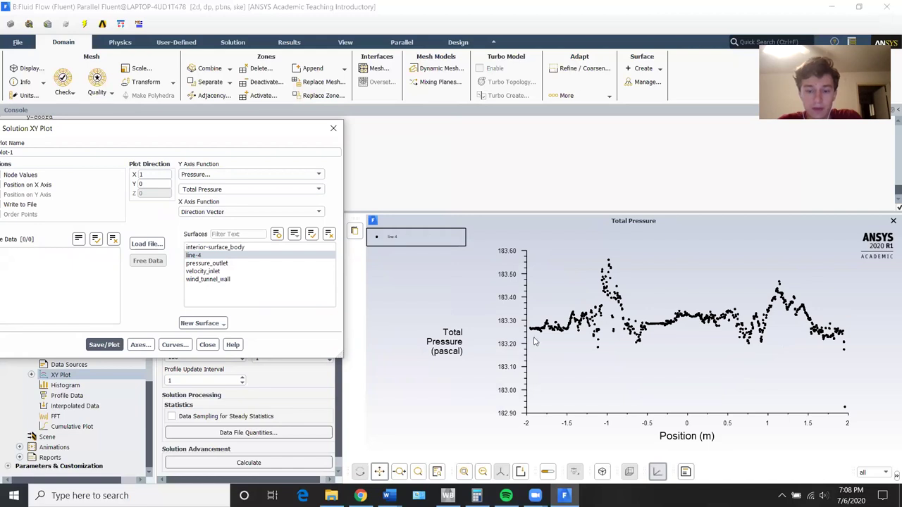
left_click(318, 188)
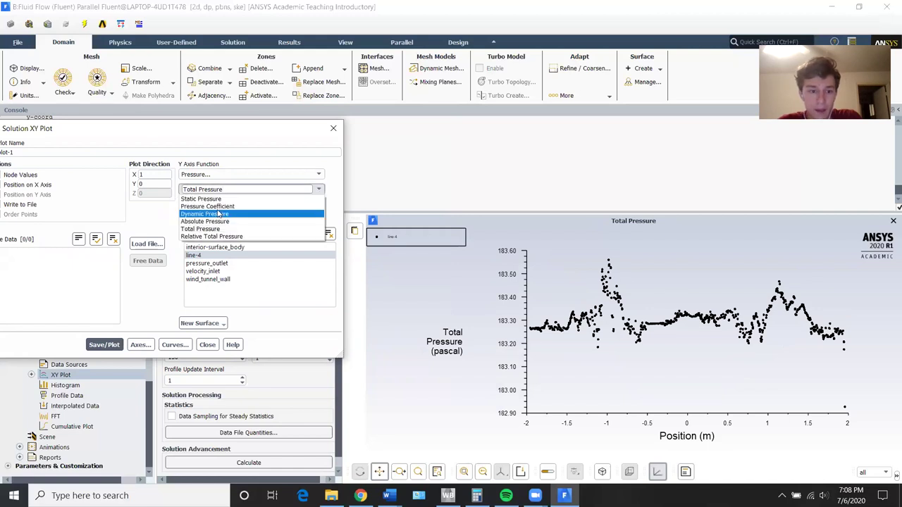
left_click(104, 345)
Switch the plotted pressure quantity back to static pressure and redraw the centerline plot
left_click(318, 191)
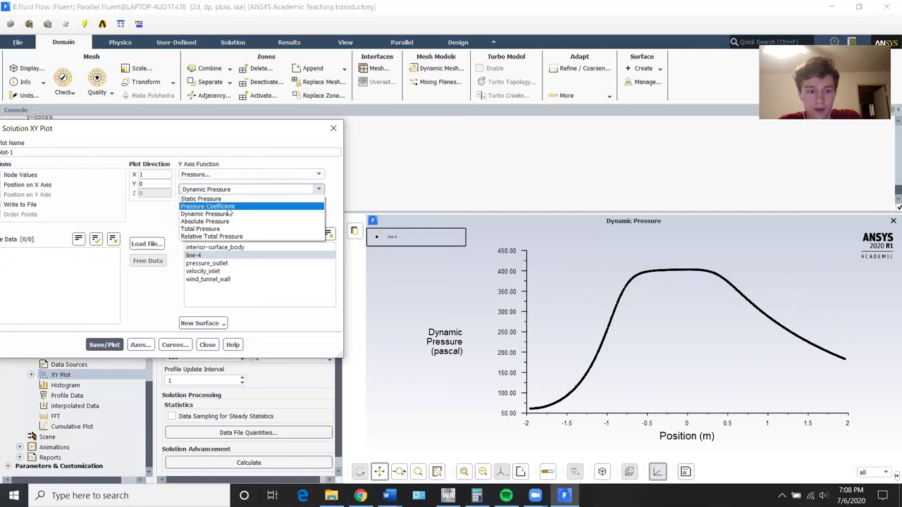
left_click(215, 192)
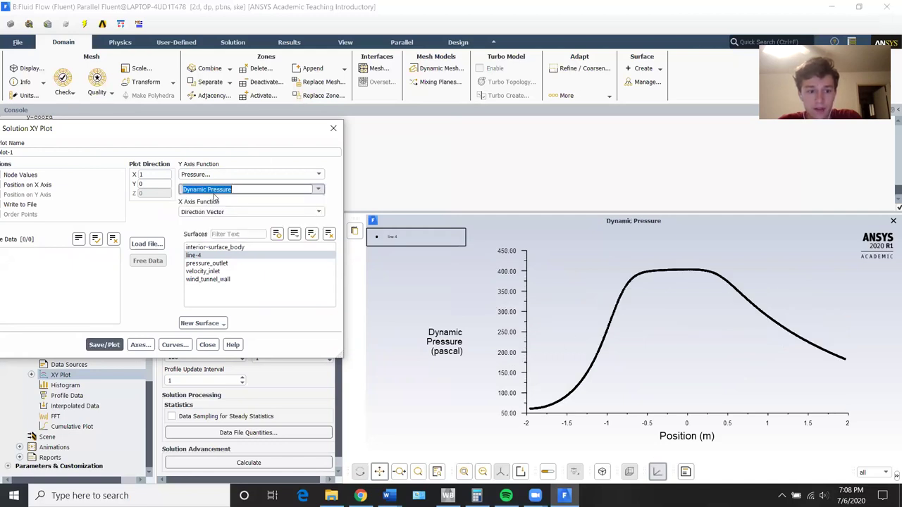
left_click(318, 191)
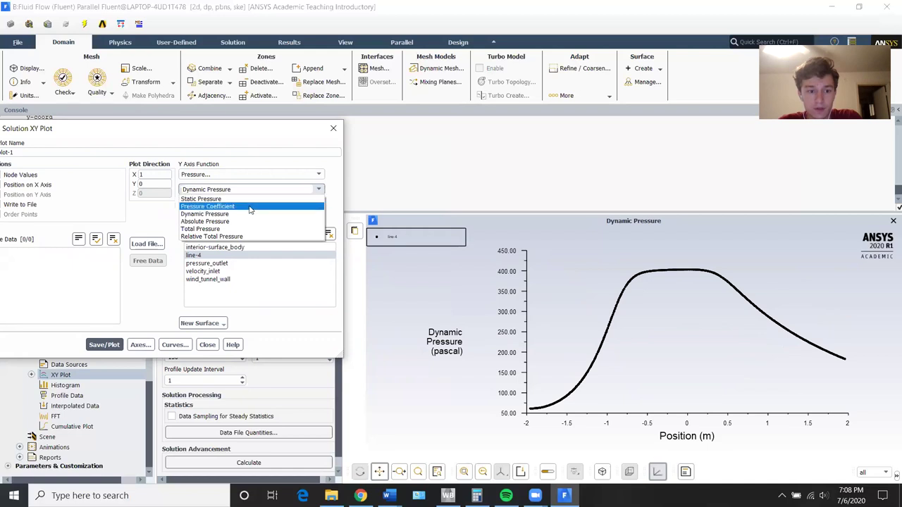
left_click(236, 200)
left_click(104, 344)
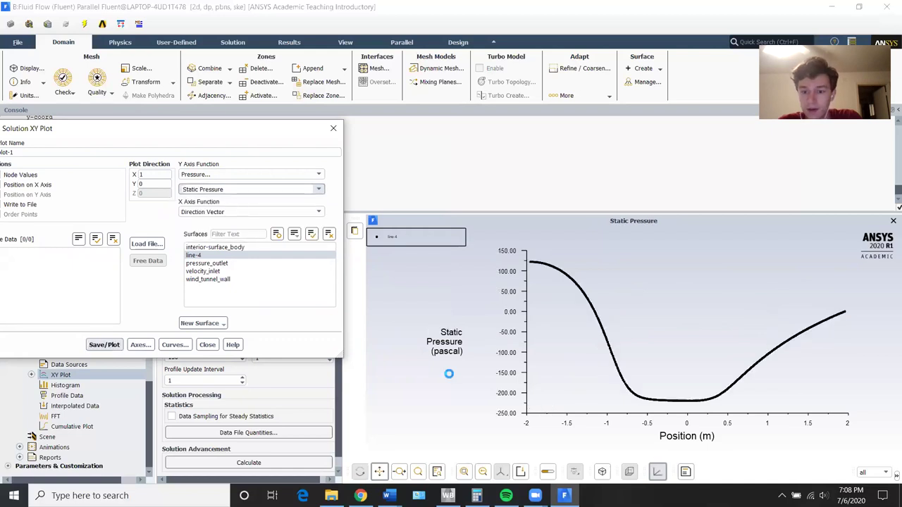
Plot velocity magnitude along the line-4 centerline
left_click(317, 174)
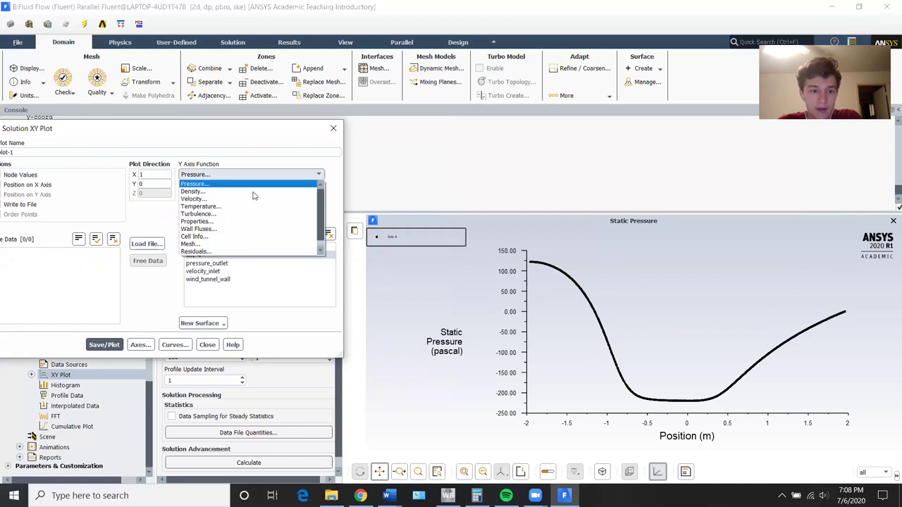
left_click(218, 200)
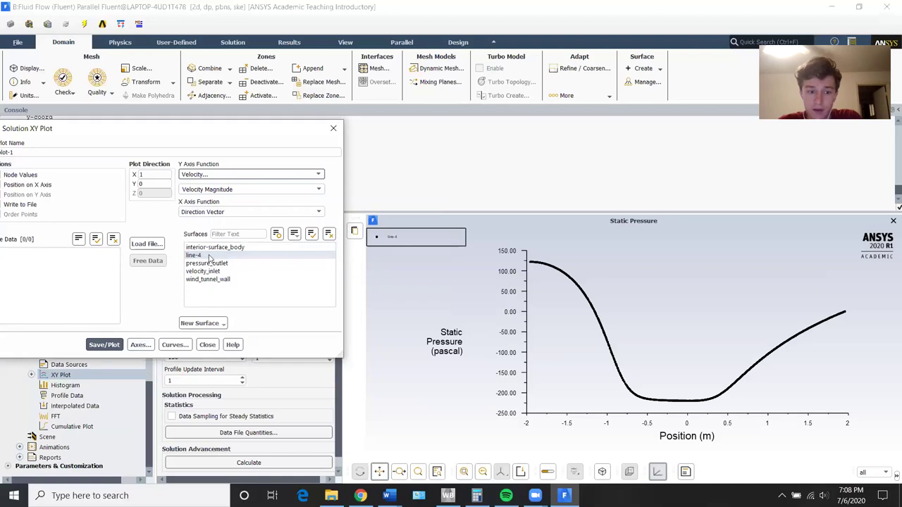
left_click(104, 345)
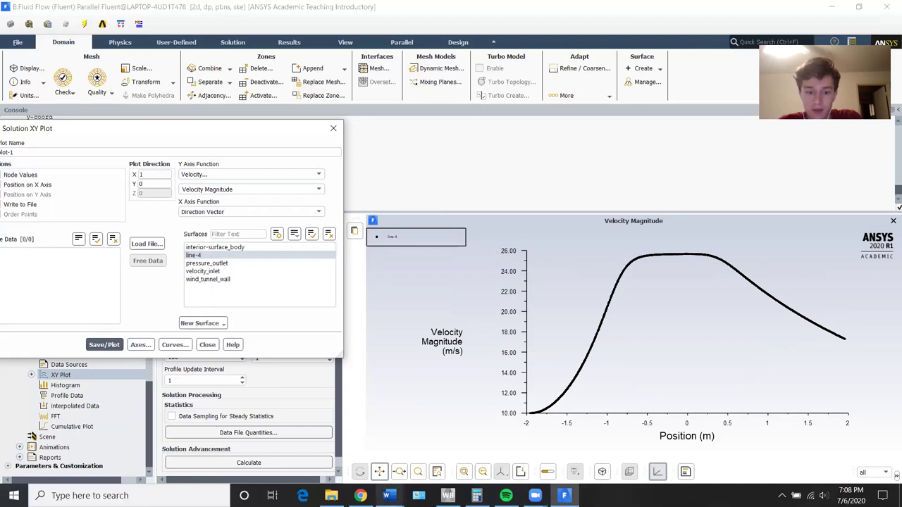
Switch to the Document1 report in Word, review its saved contour images and centerline plots, and return to Fluent
mouse_move(386, 495)
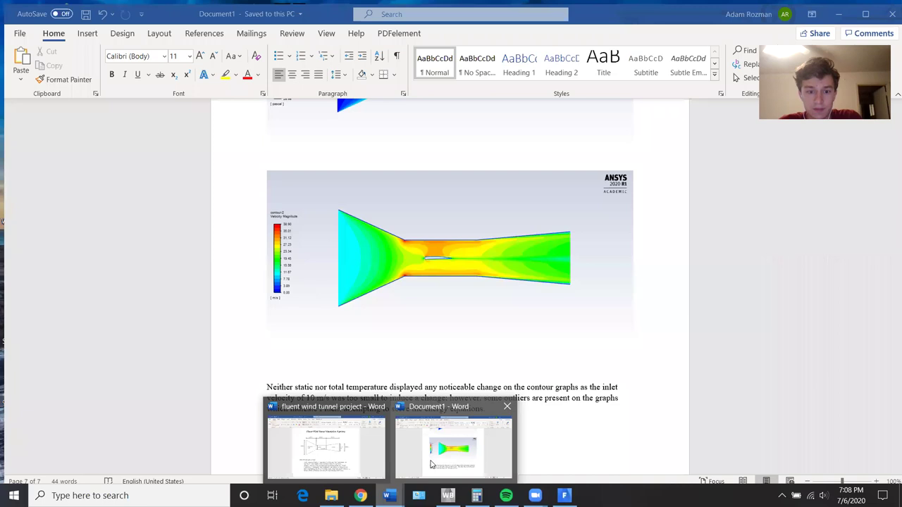
left_click(432, 463)
scroll(437, 302, "up", 15)
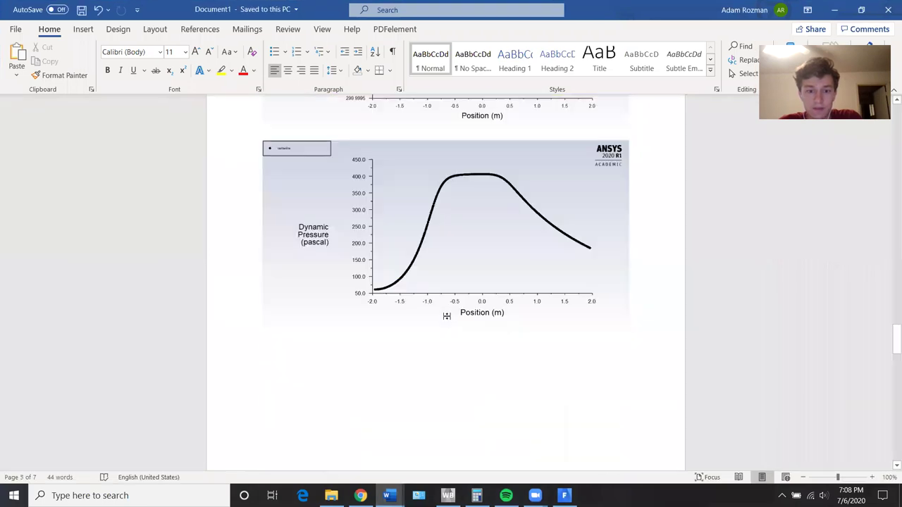
scroll(446, 316, "up", 10)
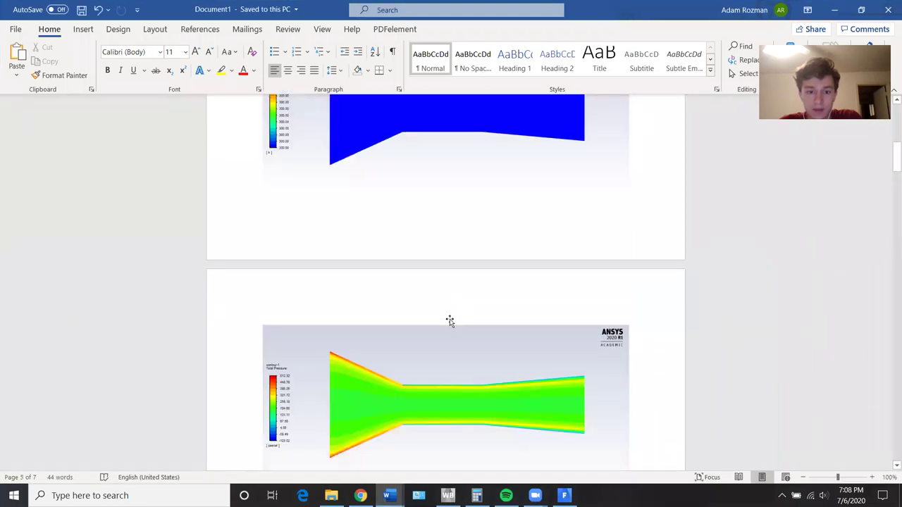
scroll(450, 322, "up", 10)
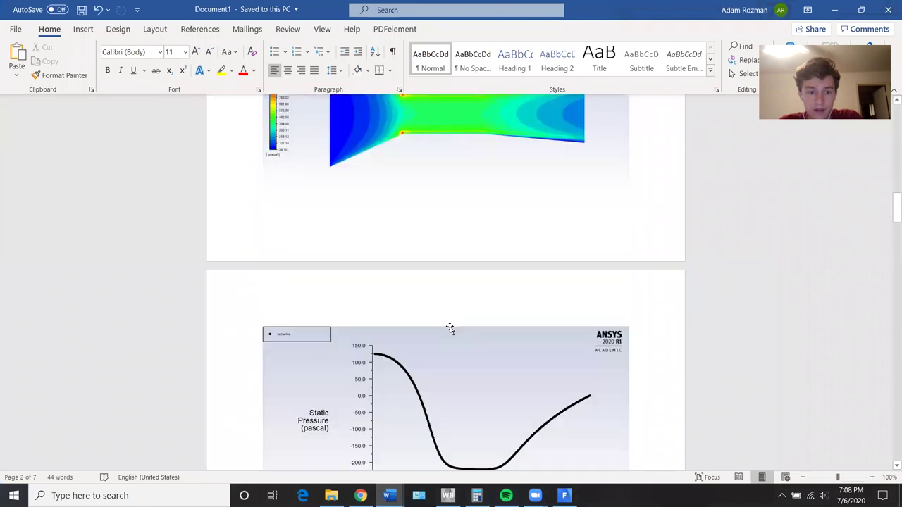
scroll(449, 326, "up", 15)
scroll(412, 255, "down", 1)
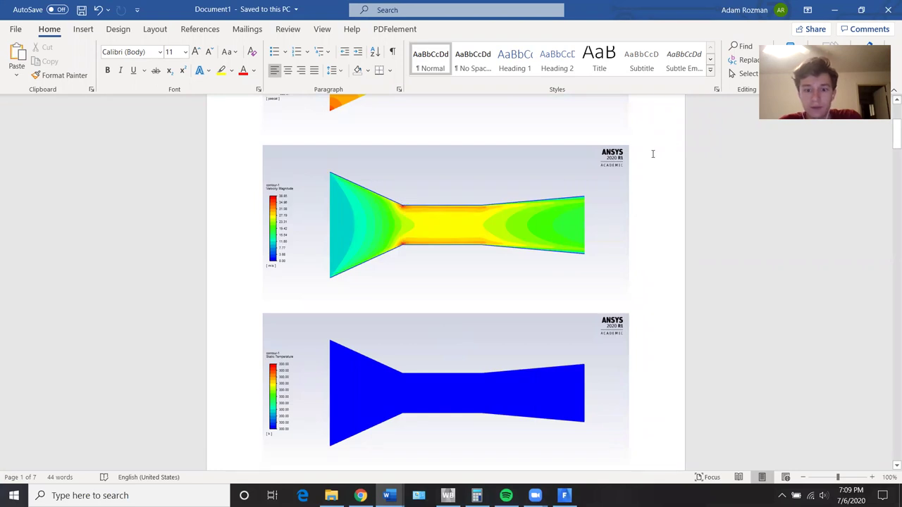
key("alt+Tab")
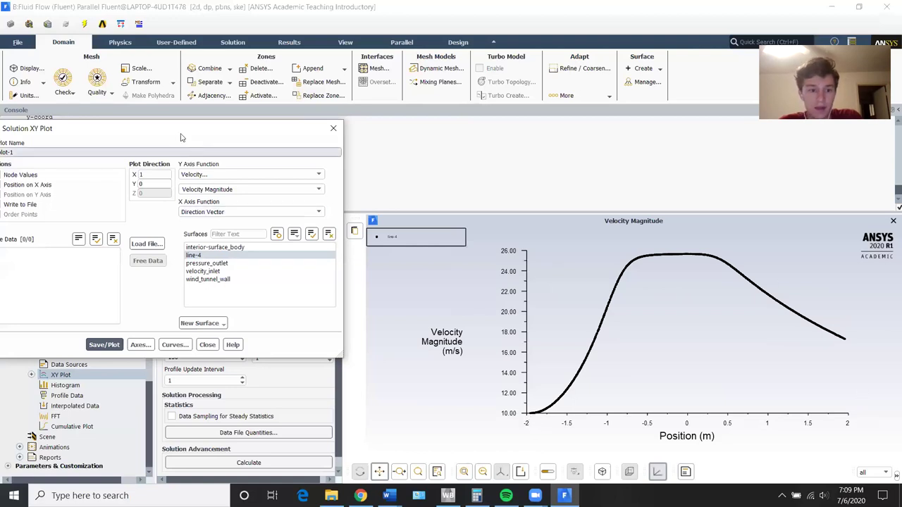
Plot static temperature along the line-4 centerline, move the setup window off the graph, and close the XY plot setup
left_click_drag(377, 125, 381, 118)
left_click(406, 165)
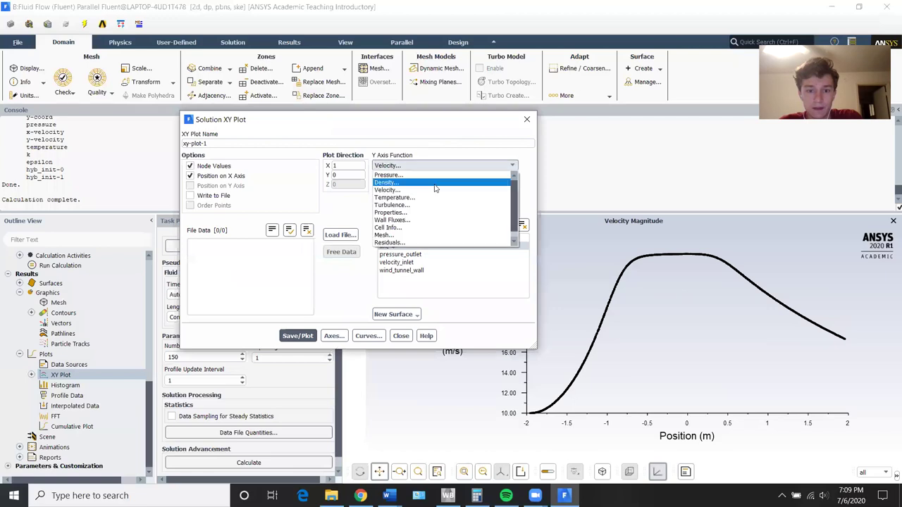
left_click(408, 199)
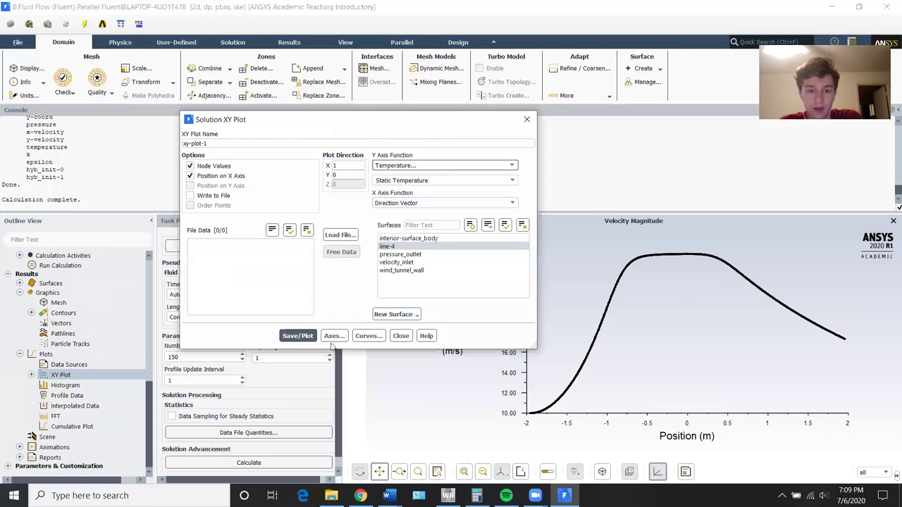
left_click(296, 334)
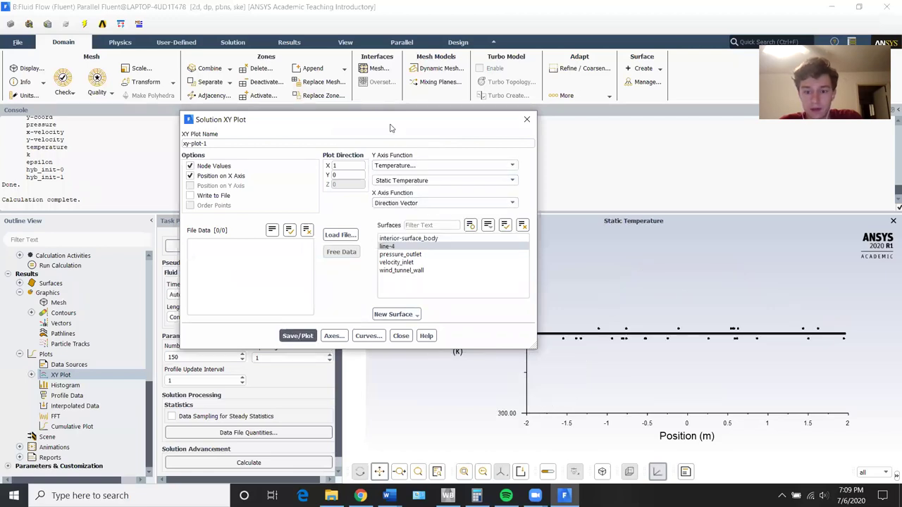
left_click_drag(391, 127, 227, 128)
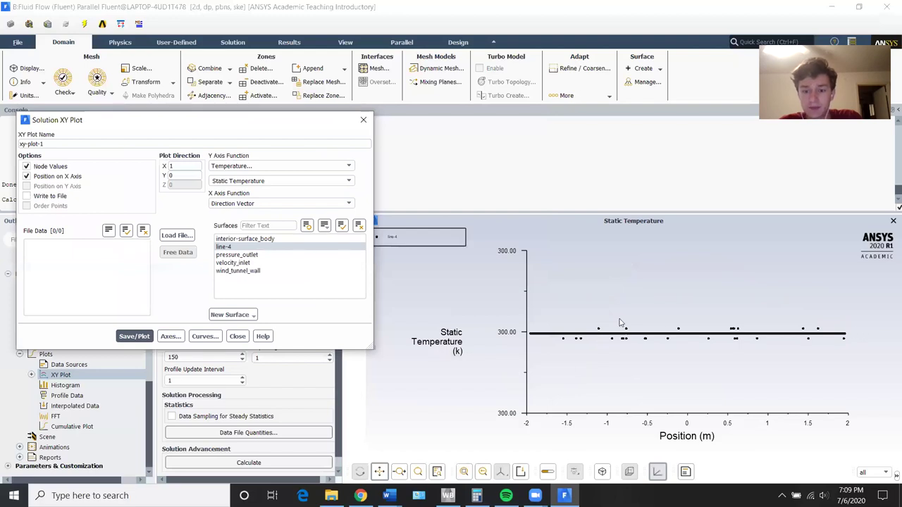
left_click(596, 314)
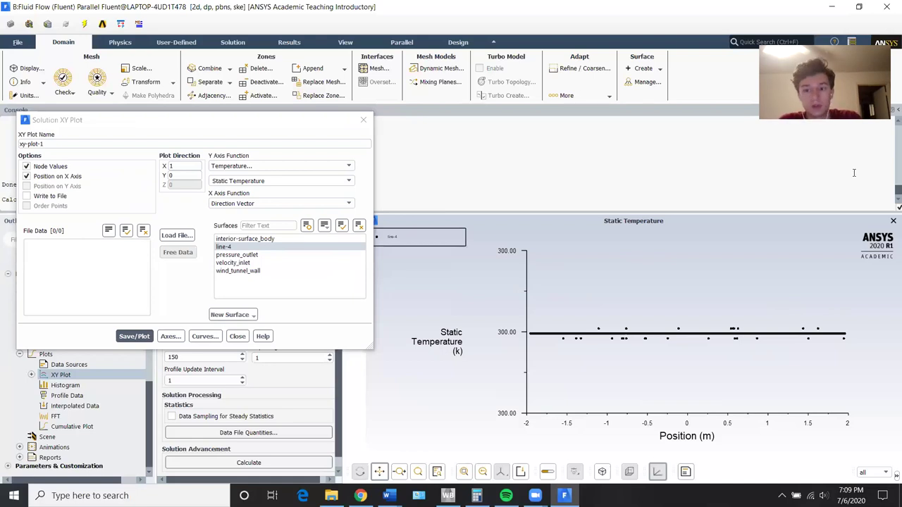
left_click(258, 131)
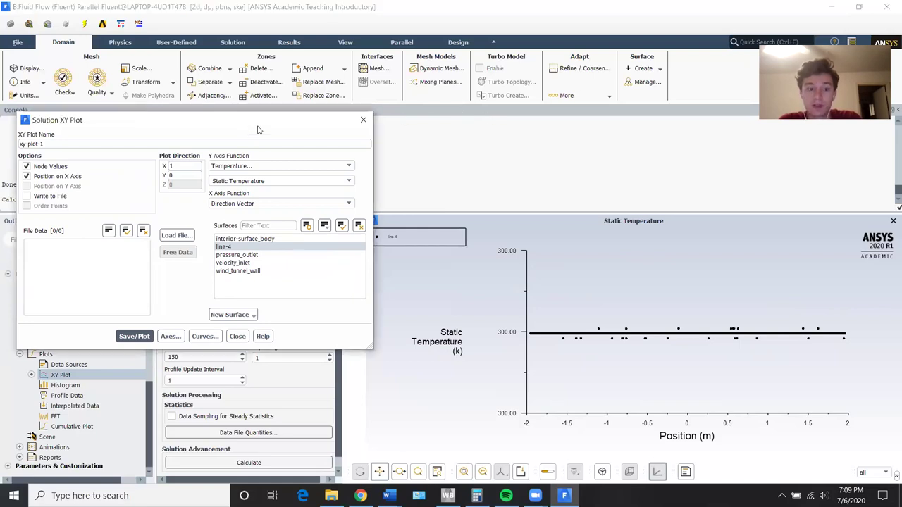
left_click_drag(317, 119, 377, 109)
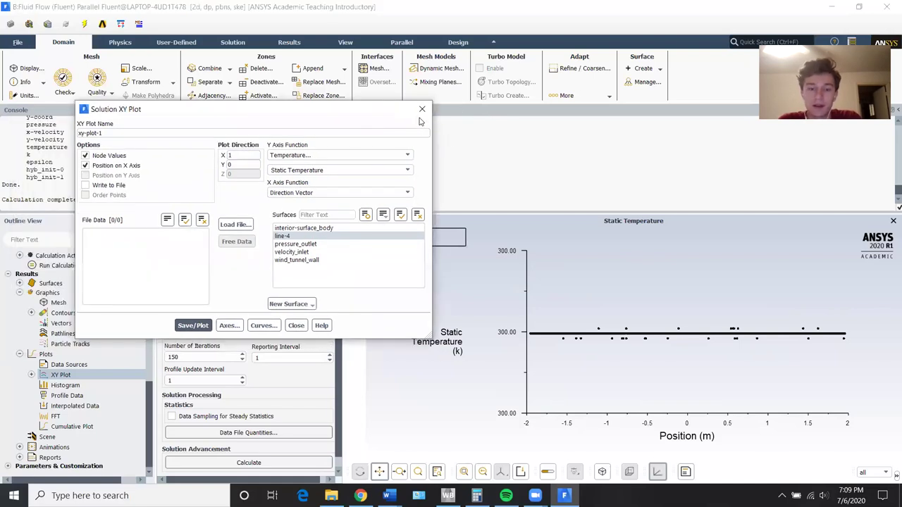
left_click(421, 112)
Set the heat flux of the wind_tunnel_wall boundary condition to 6000 W/m2 in its thermal conditions
scroll(84, 331, "up", 10)
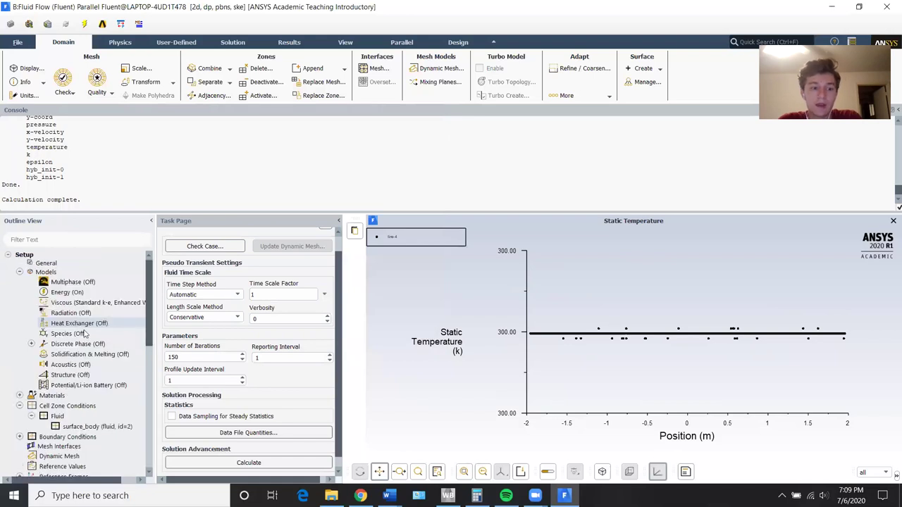
scroll(84, 333, "down", 4)
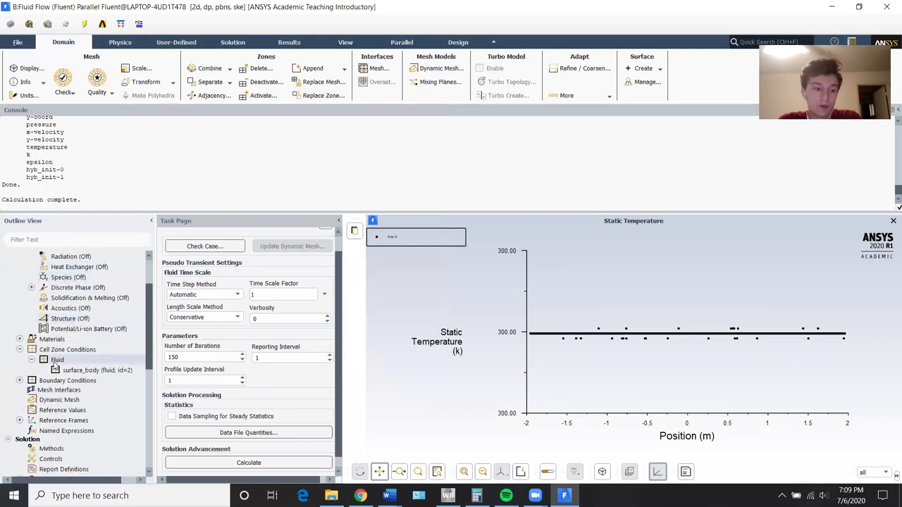
scroll(70, 367, "down", 4)
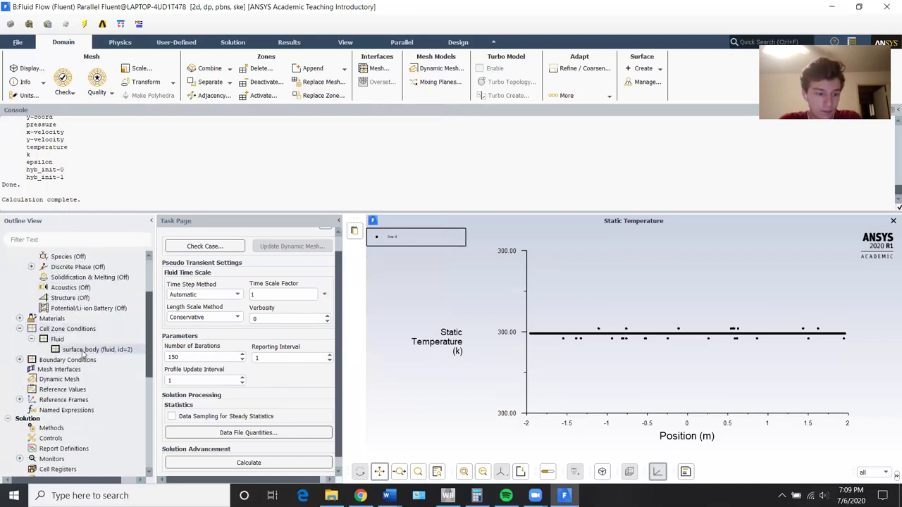
scroll(77, 376, "up", 8)
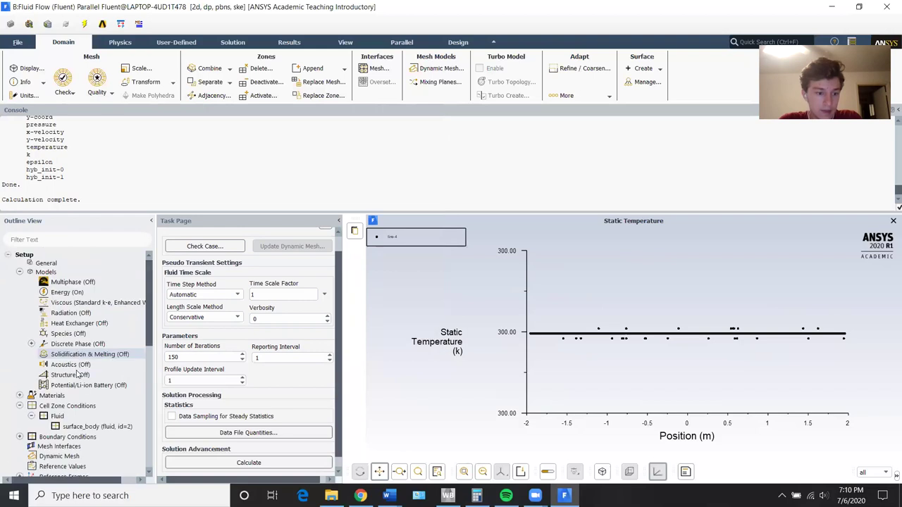
double_click(67, 437)
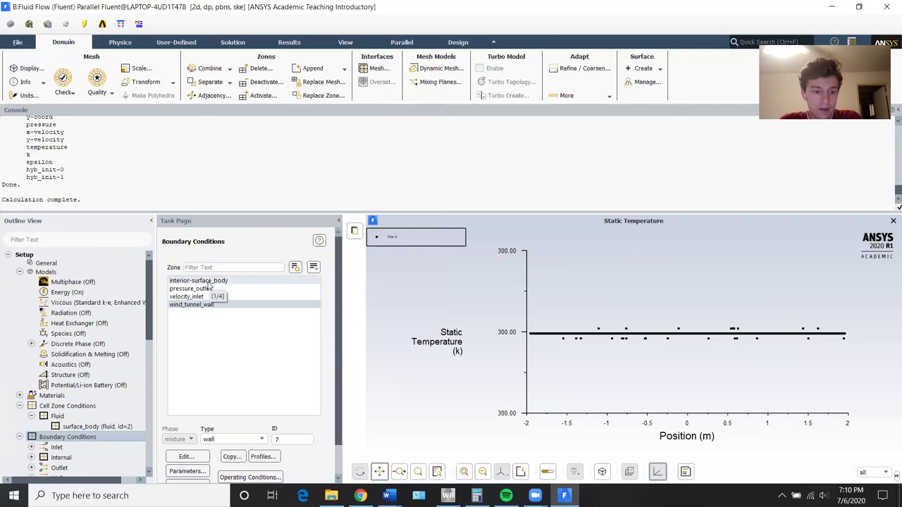
double_click(210, 305)
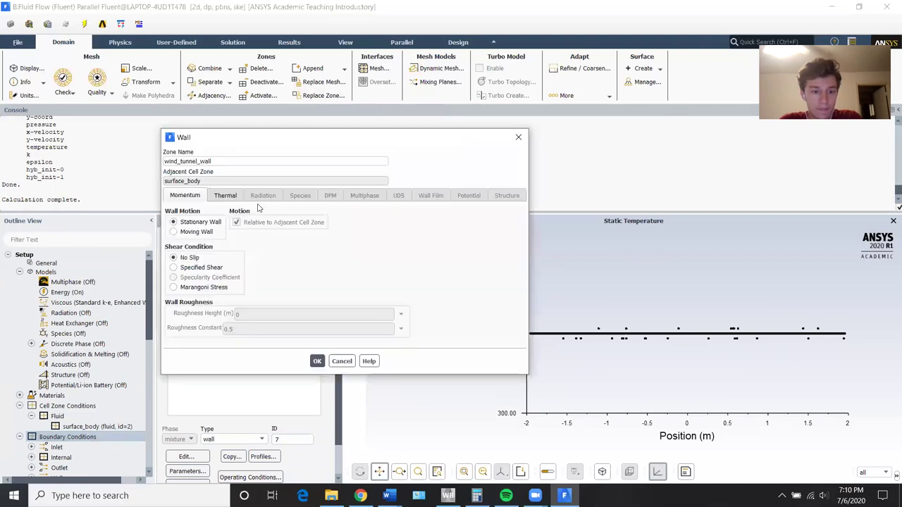
left_click(215, 197)
left_click(324, 221)
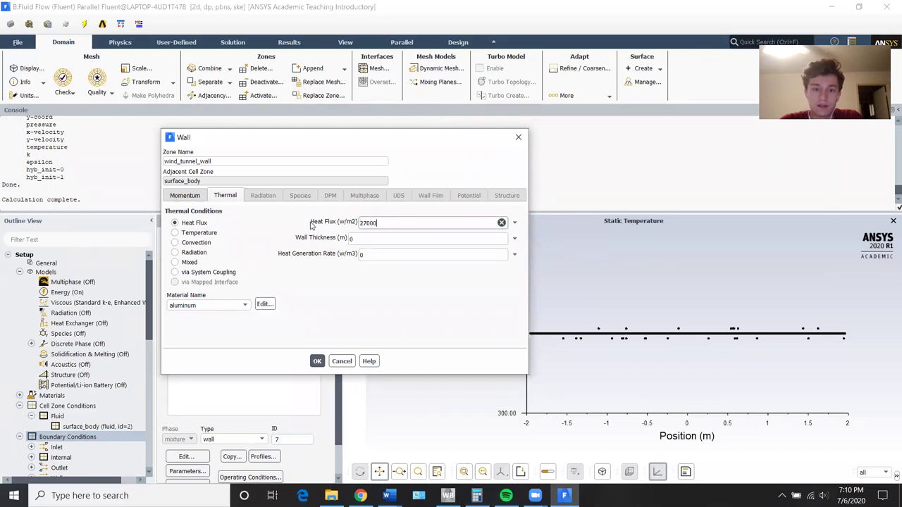
type("2700")
key("BackSpace")
key("BackSpace")
key("BackSpace")
key("BackSpace")
type("6000")
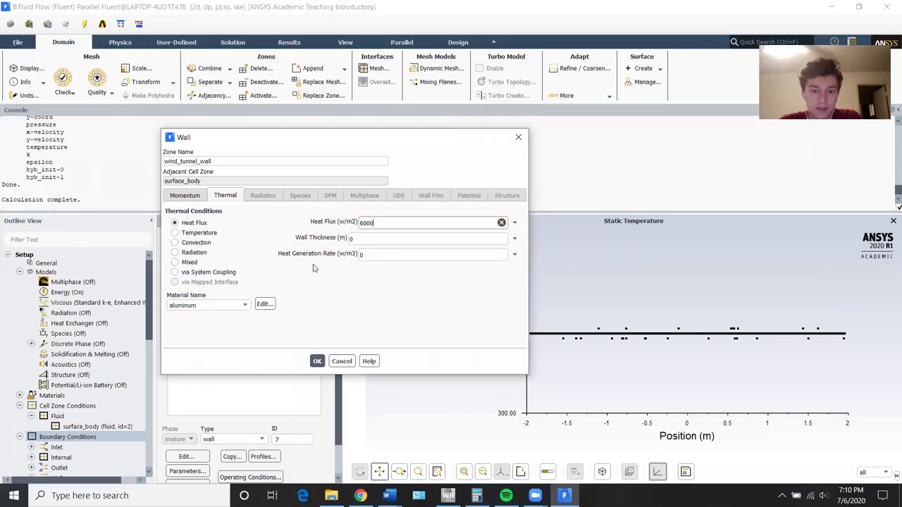
left_click(317, 361)
Initialize and recalculate the solution, discarding the current unsaved data
scroll(77, 366, "down", 8)
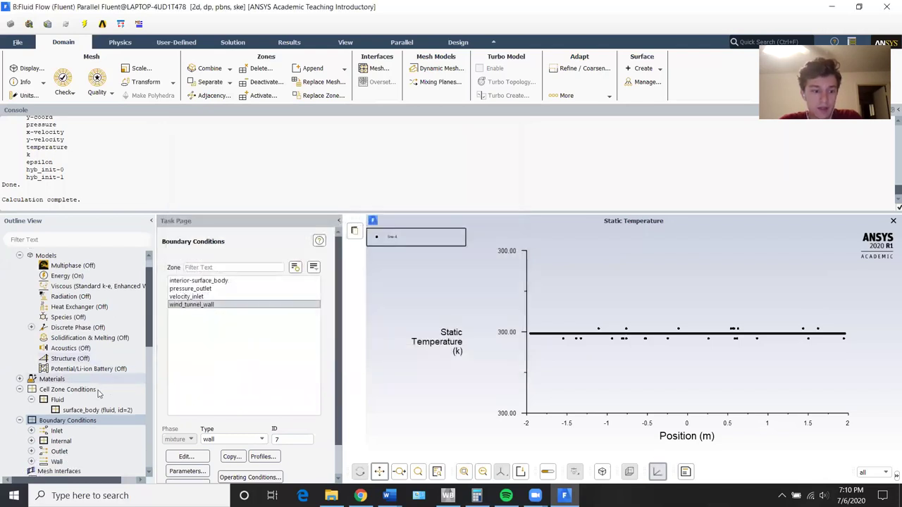
right_click(64, 356)
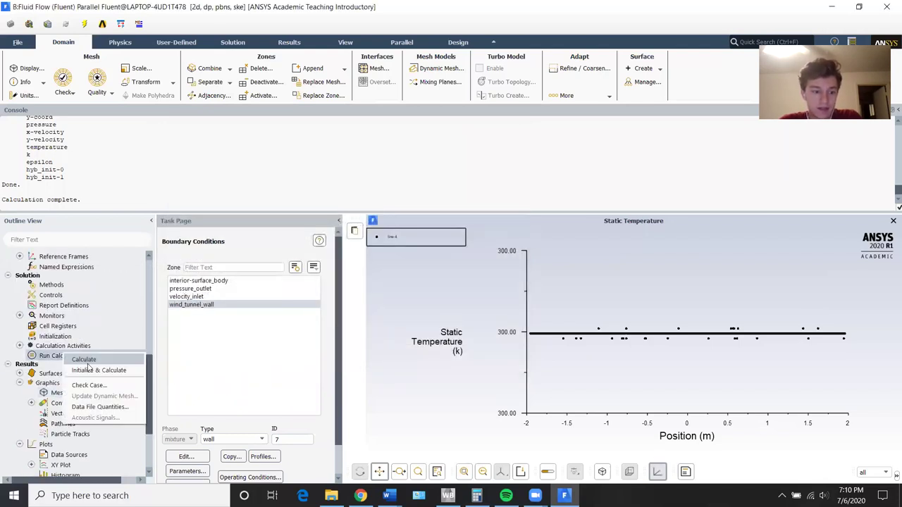
left_click(90, 371)
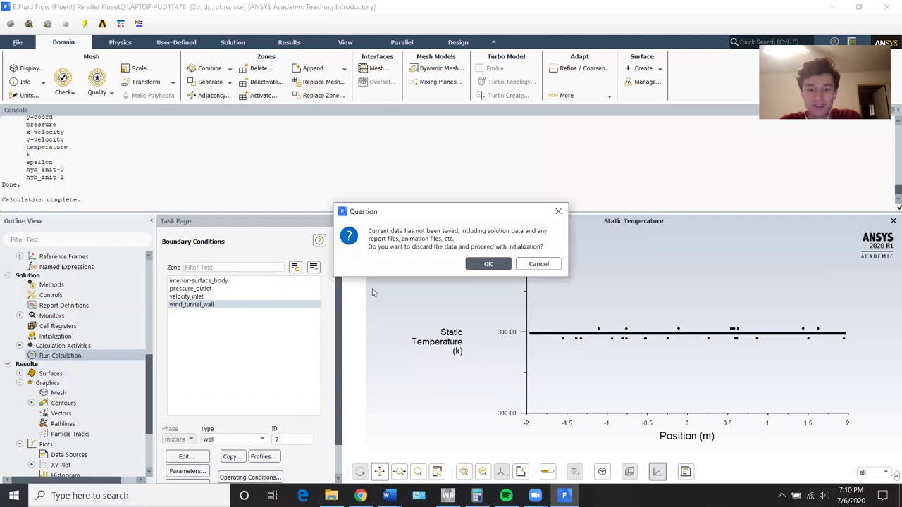
left_click(488, 264)
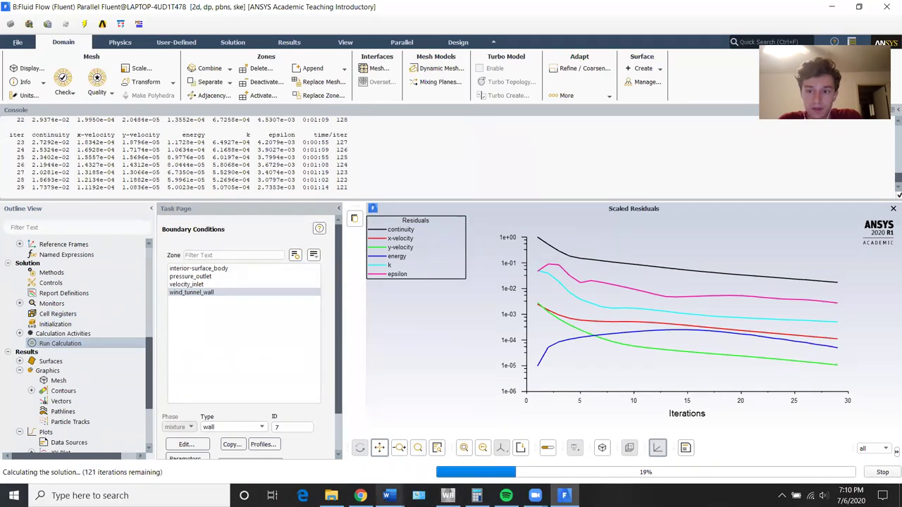
Switch to the Document1 report in Word and examine the static, total and dynamic pressure contours of the tunnel containing the airfoil
mouse_move(387, 495)
mouse_move(438, 451)
left_click(438, 430)
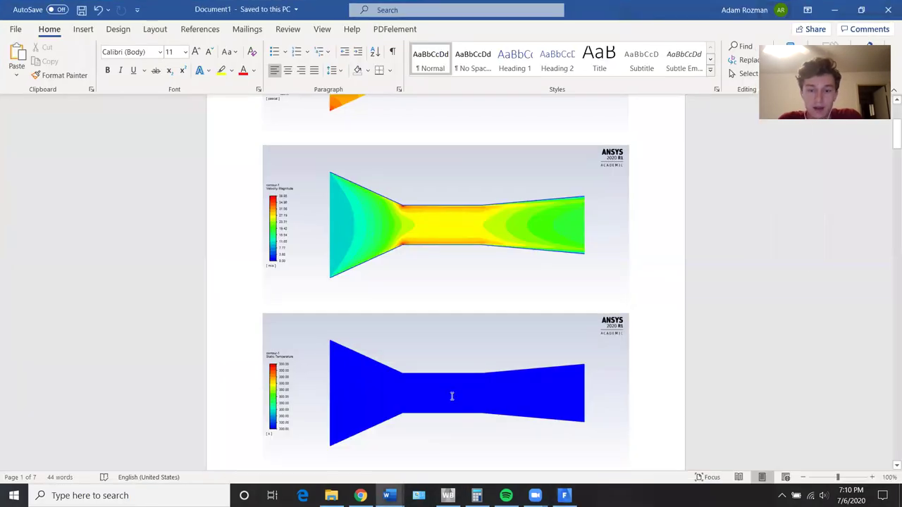
scroll(451, 394, "down", 12)
scroll(448, 281, "down", 15)
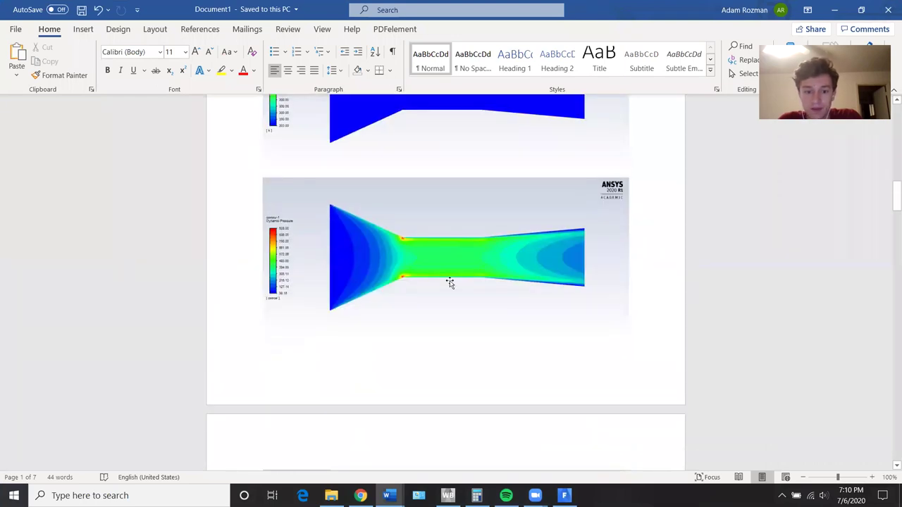
scroll(465, 302, "down", 15)
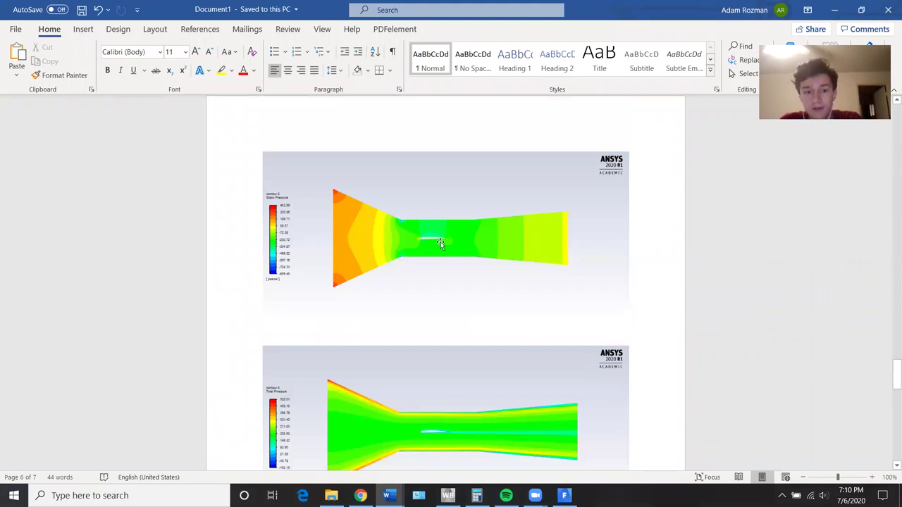
scroll(416, 227, "up", 7, "ctrl")
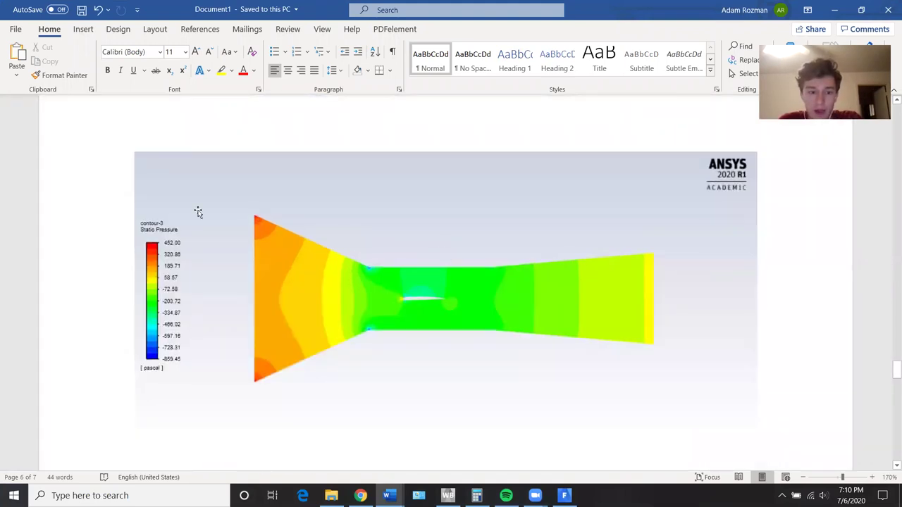
scroll(444, 211, "down", 6)
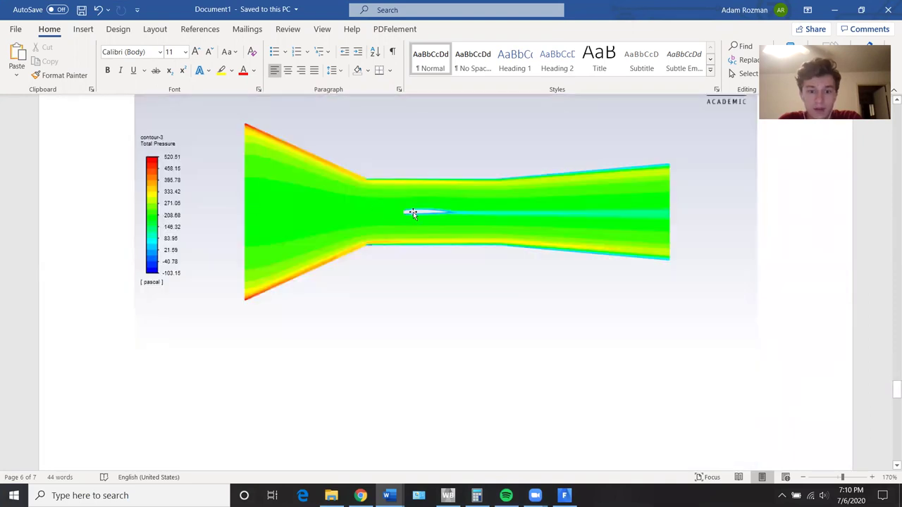
scroll(413, 211, "down", 6)
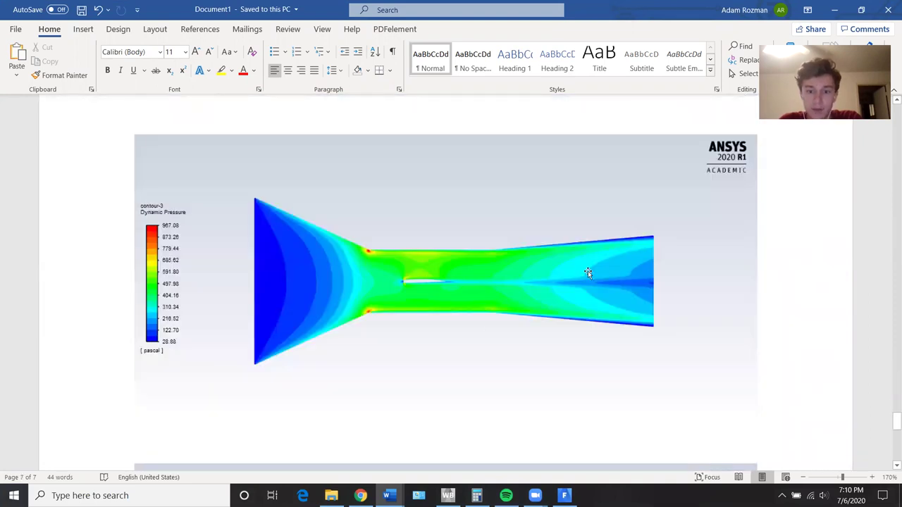
scroll(513, 286, "down", 3, "ctrl")
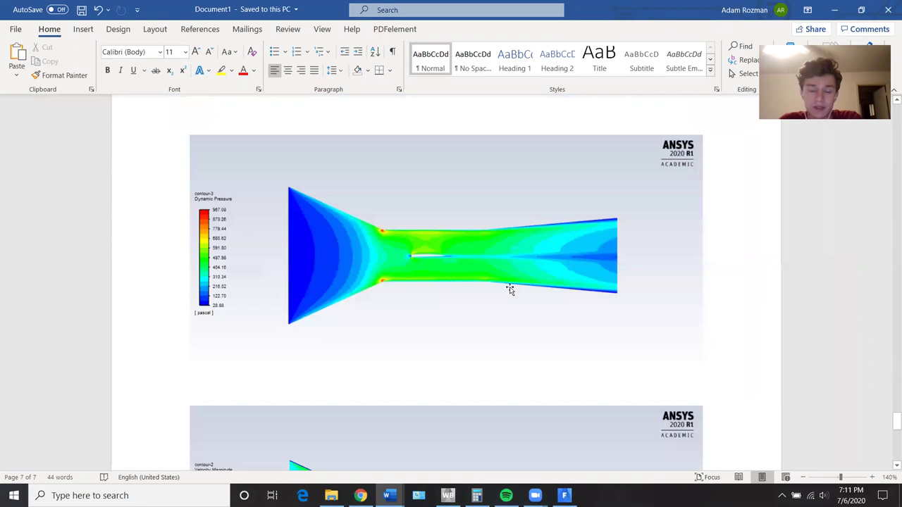
Look through the report's remaining contour images and centerline plots, and return to the running calculation in Fluent
scroll(486, 284, "down", 3)
scroll(486, 284, "down", 4)
scroll(483, 284, "up", 4)
scroll(482, 285, "up", 8)
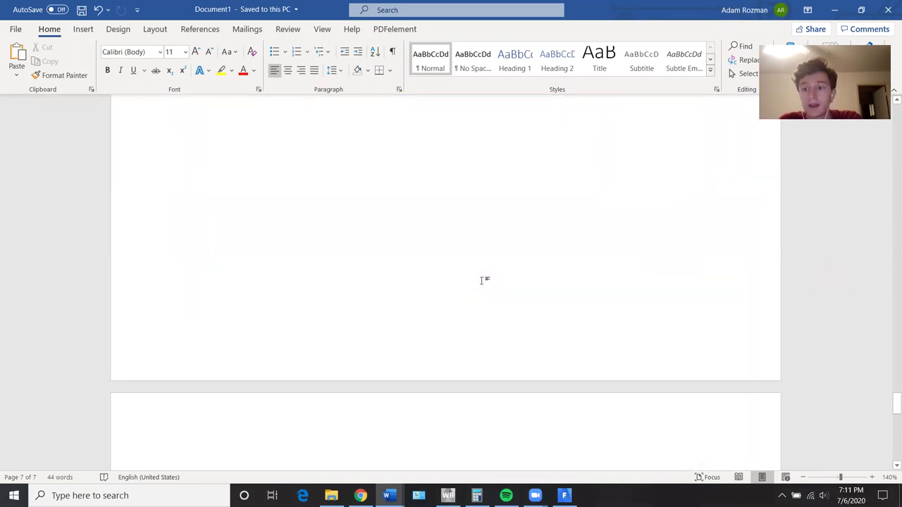
scroll(481, 283, "up", 10)
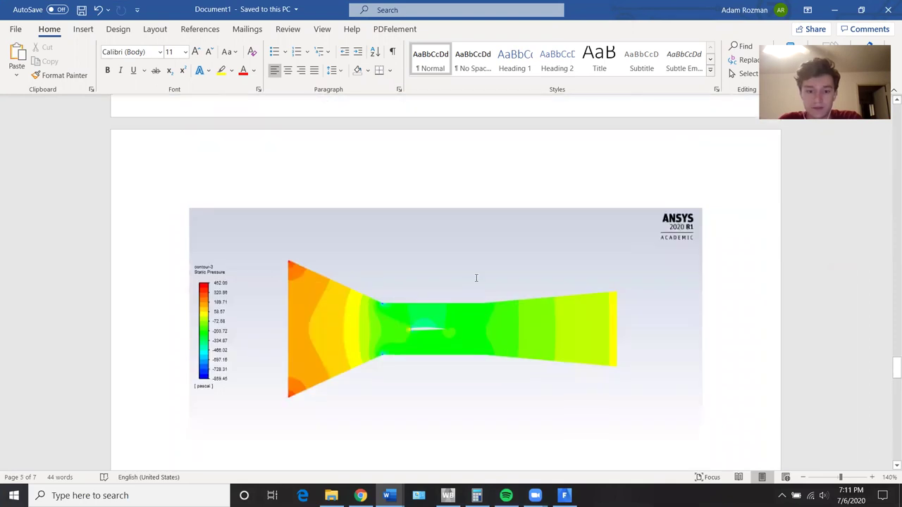
scroll(474, 291, "up", 2)
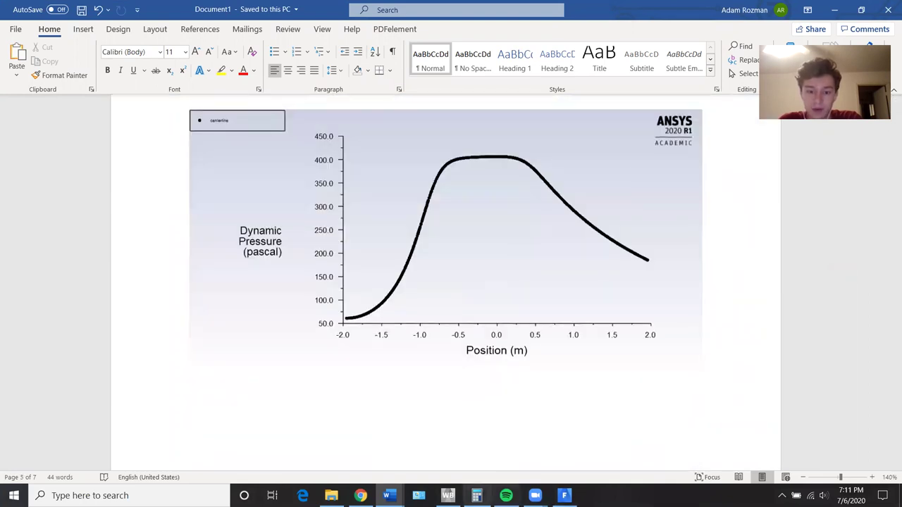
left_click(448, 495)
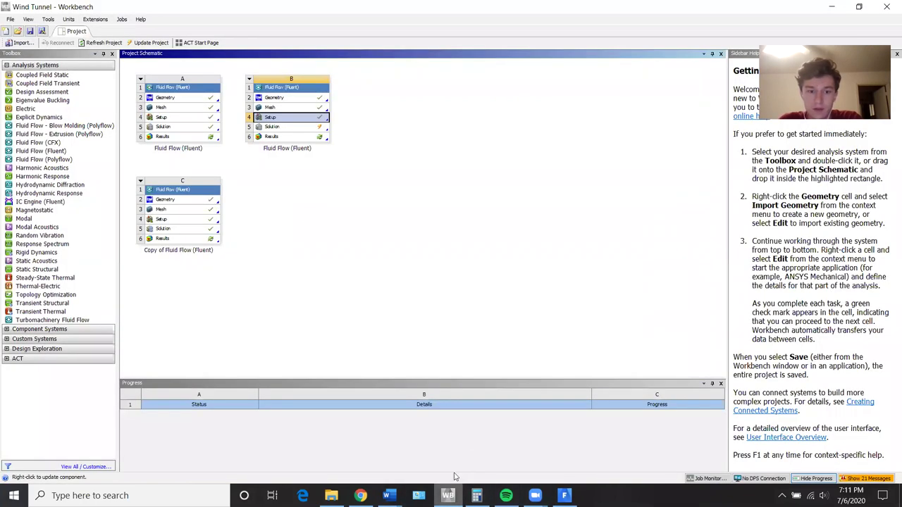
left_click(477, 495)
left_click(564, 495)
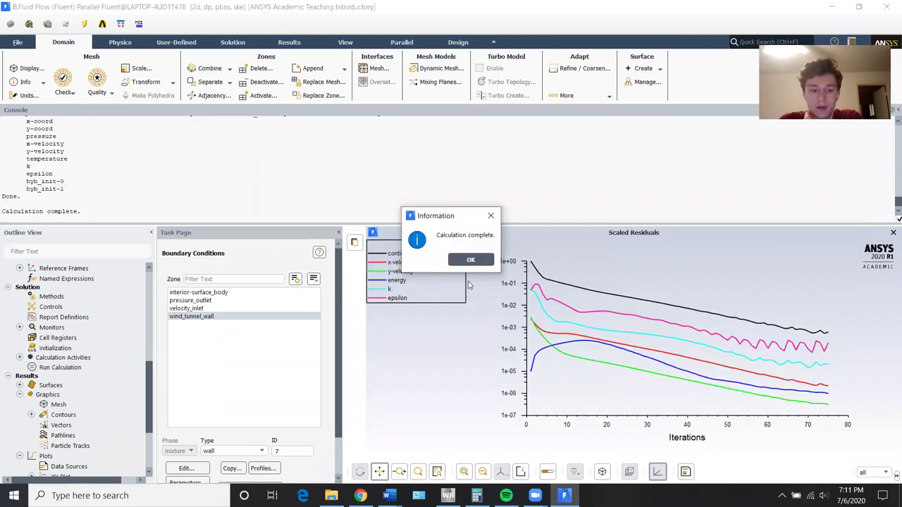
Dismiss the calculation notice and display contour-1 as total temperature contours over the tunnel
key("Return")
scroll(56, 352, "down", 1)
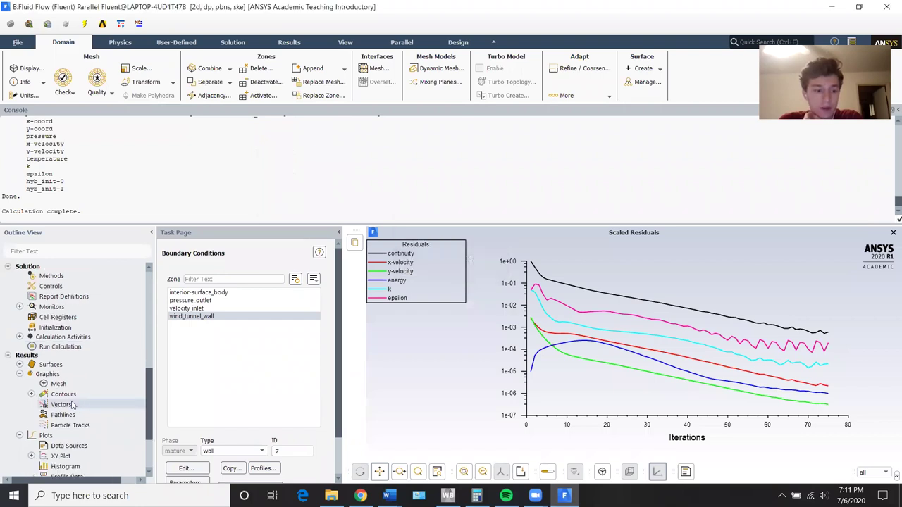
double_click(62, 394)
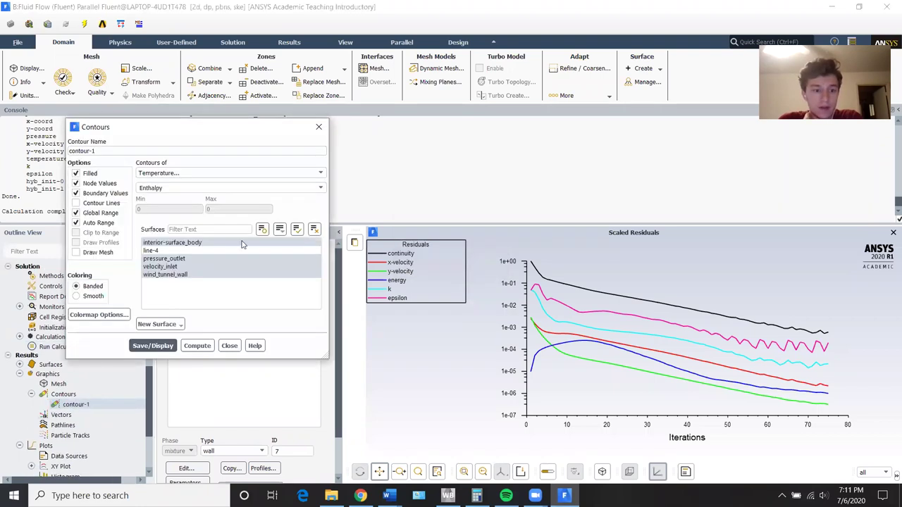
left_click(315, 188)
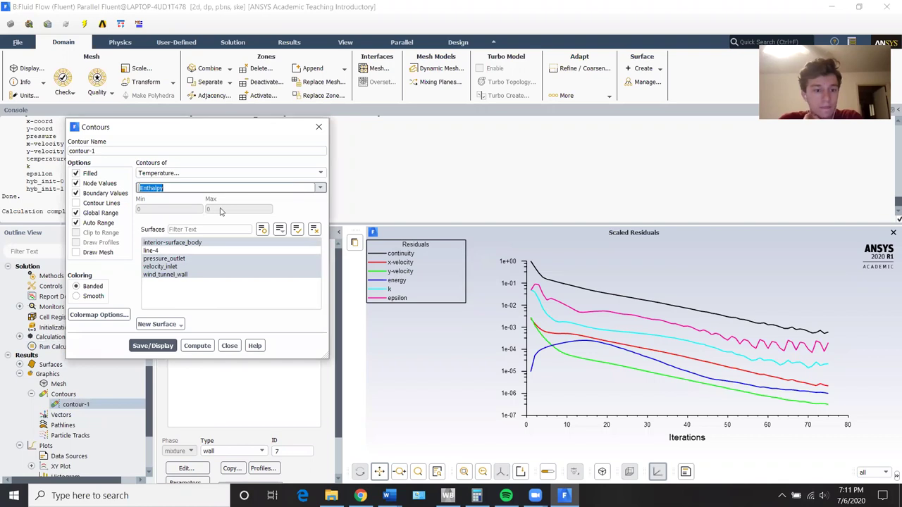
left_click(197, 345)
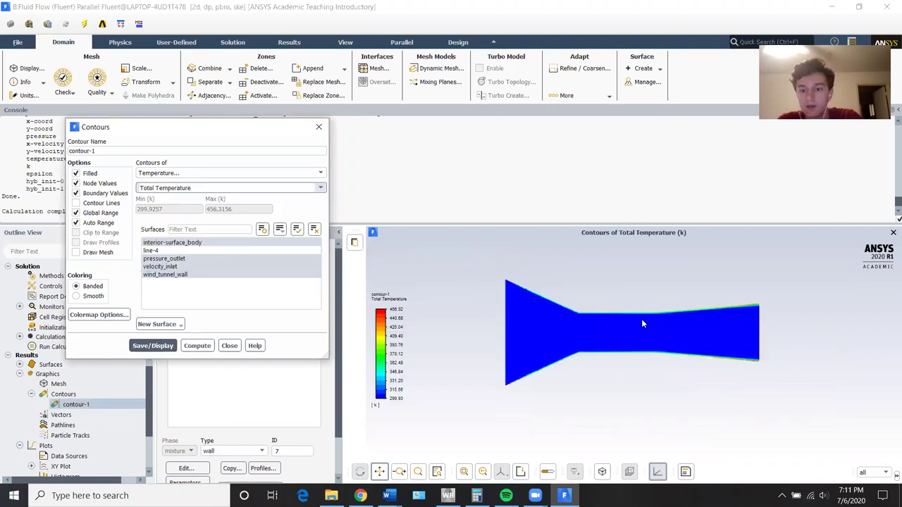
Examine the total temperature distribution along the tunnel walls and at the outlet, and close the contour setup
scroll(631, 318, "up", 5)
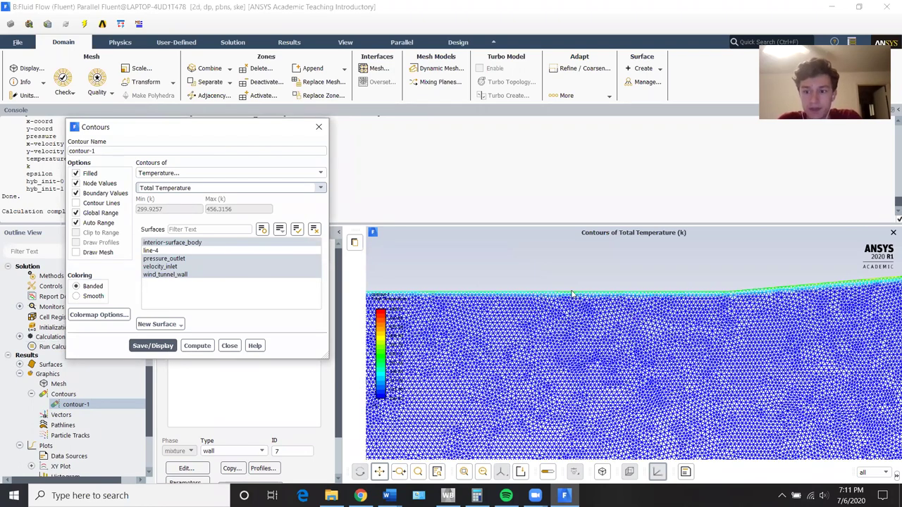
scroll(680, 342, "down", 5)
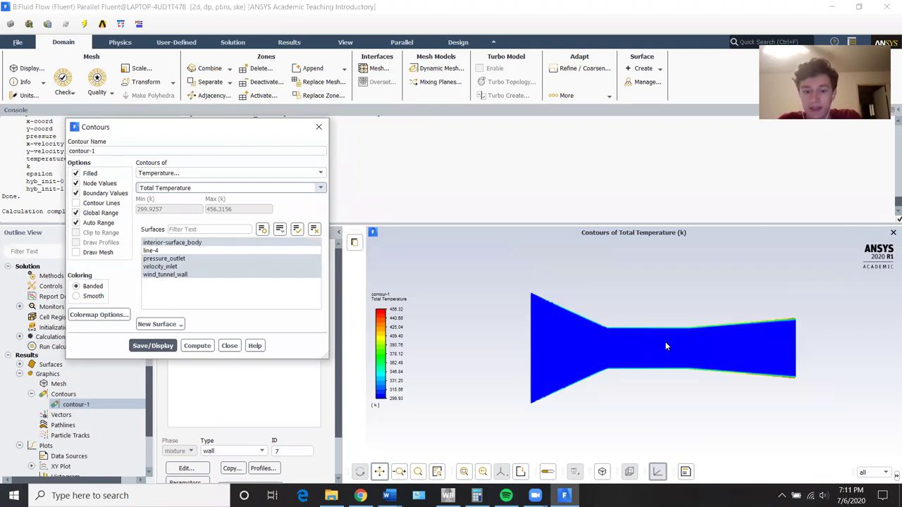
scroll(678, 291, "up", 5)
scroll(678, 292, "down", 5)
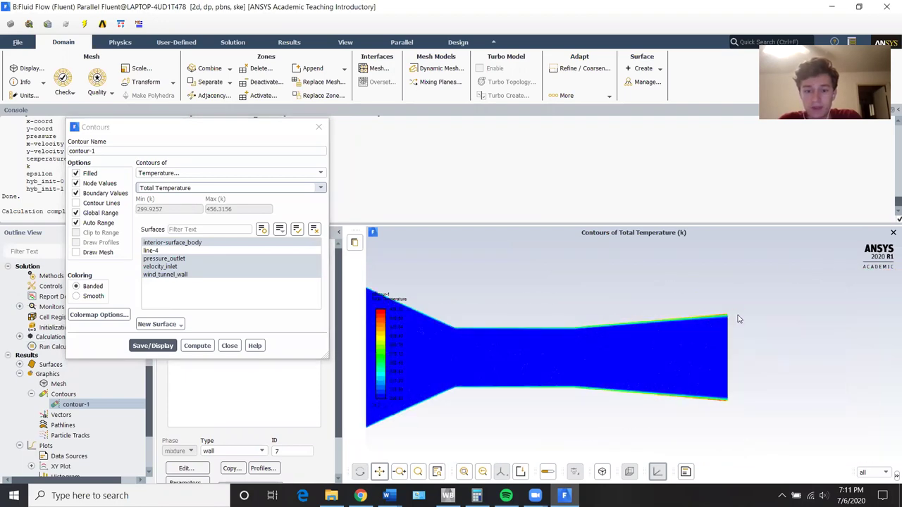
scroll(738, 319, "down", 1)
left_click(229, 346)
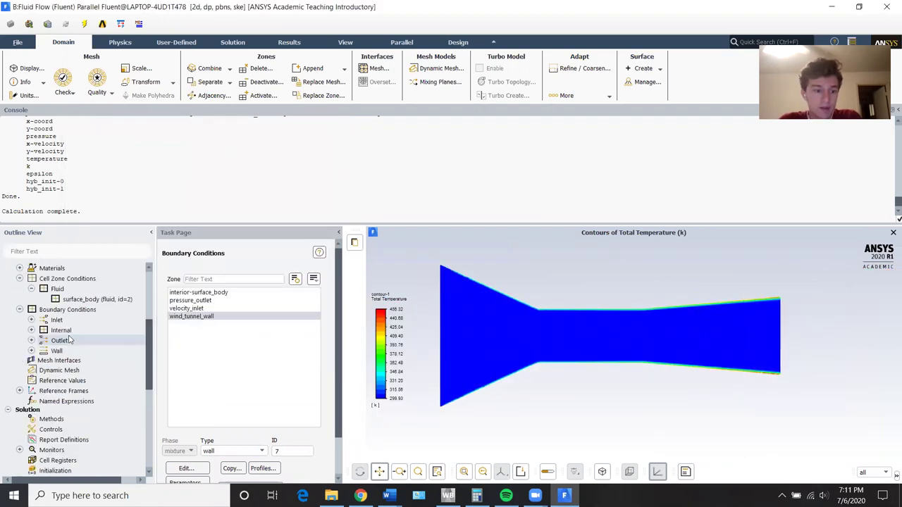
scroll(71, 340, "up", 2)
scroll(71, 303, "up", 3)
scroll(74, 304, "down", 5)
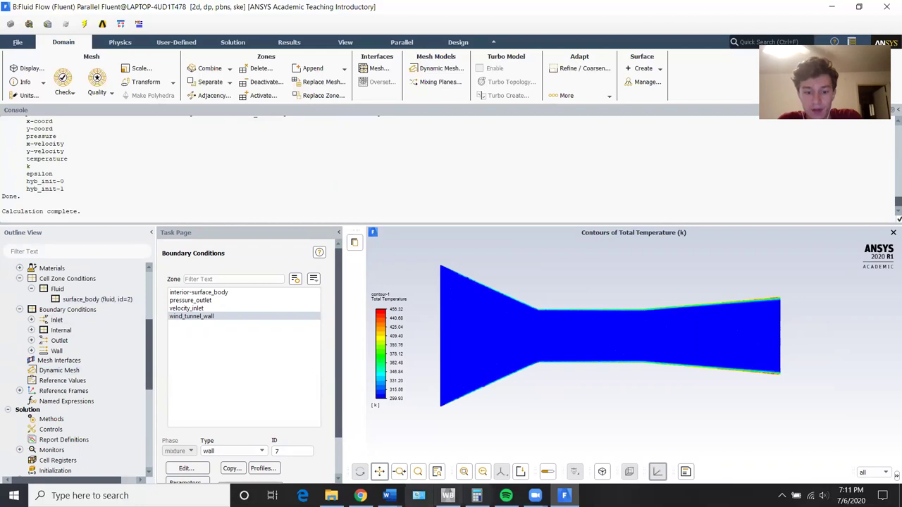
Switch to the Document1 report in Word, review its saved velocity and static temperature contours, and return to Fluent
mouse_move(387, 495)
left_click(437, 431)
scroll(436, 432, "up", 15)
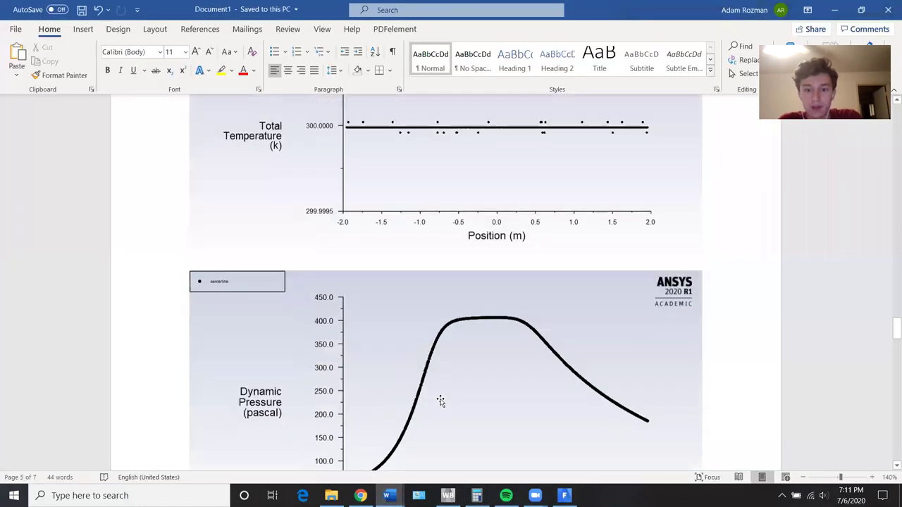
scroll(454, 415, "down", 2)
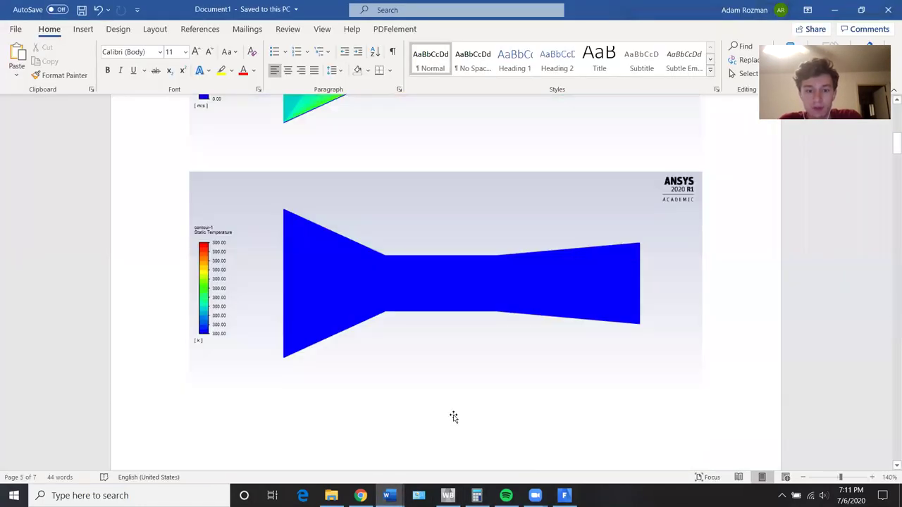
scroll(453, 416, "up", 5)
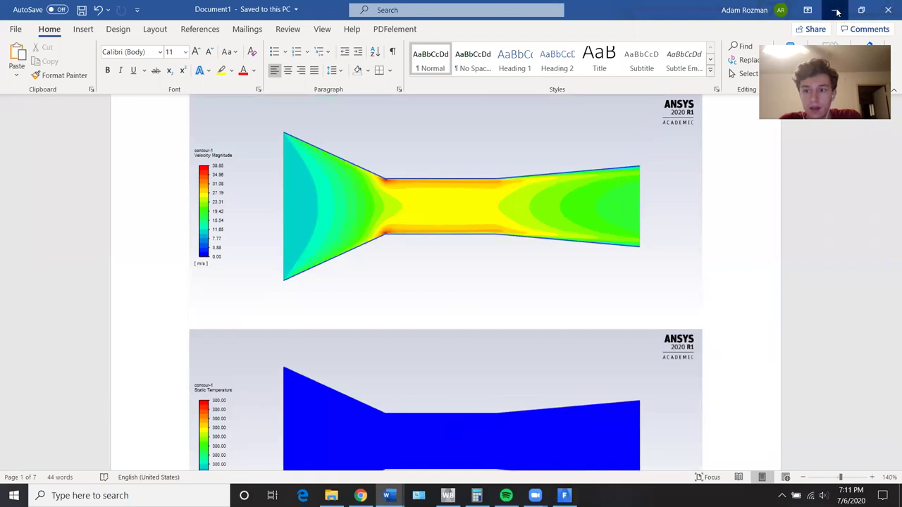
left_click(835, 10)
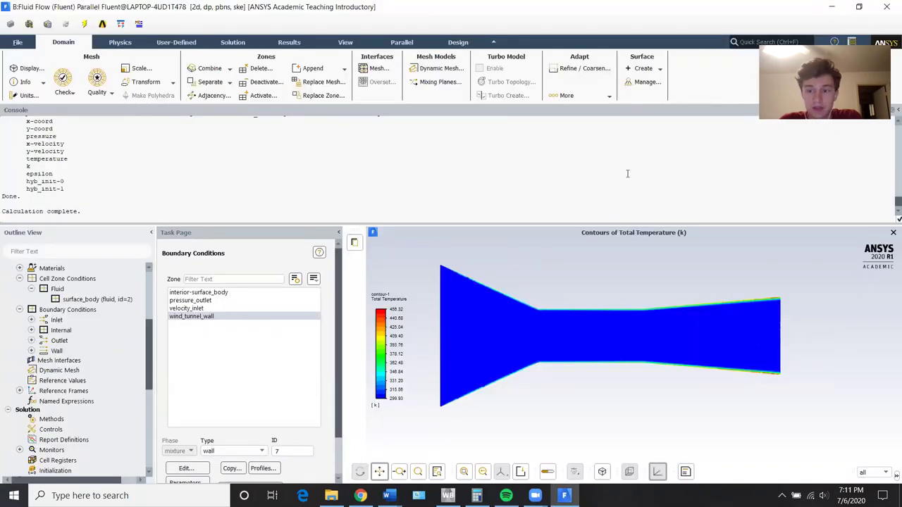